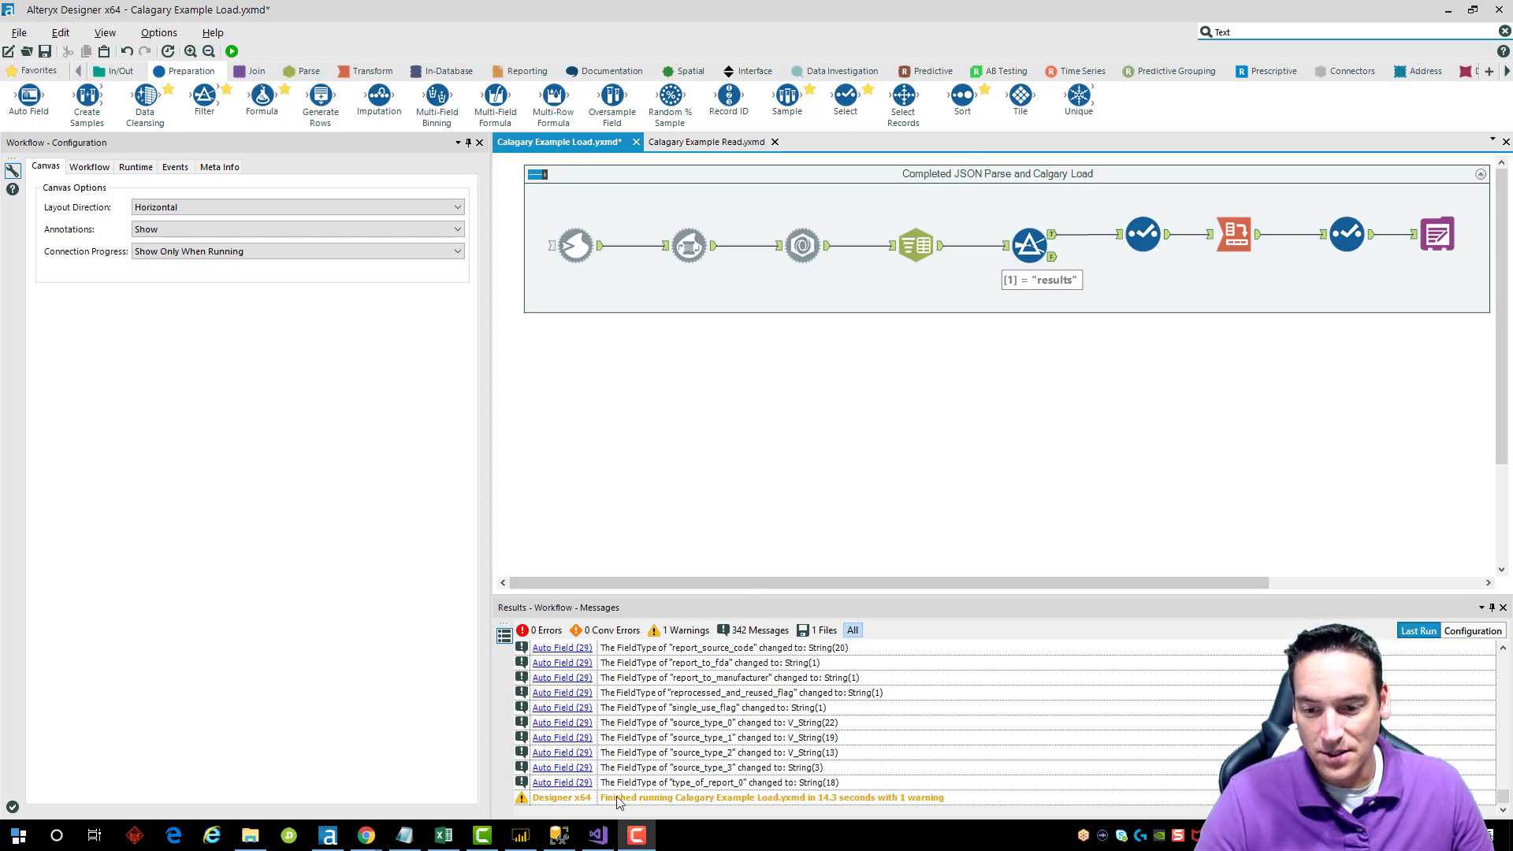
- Switch to Visual Studio and examine the meta header and results records in device-event-0003-of-0003.json
{"action": "left_click", "coordinate": [598, 835]}
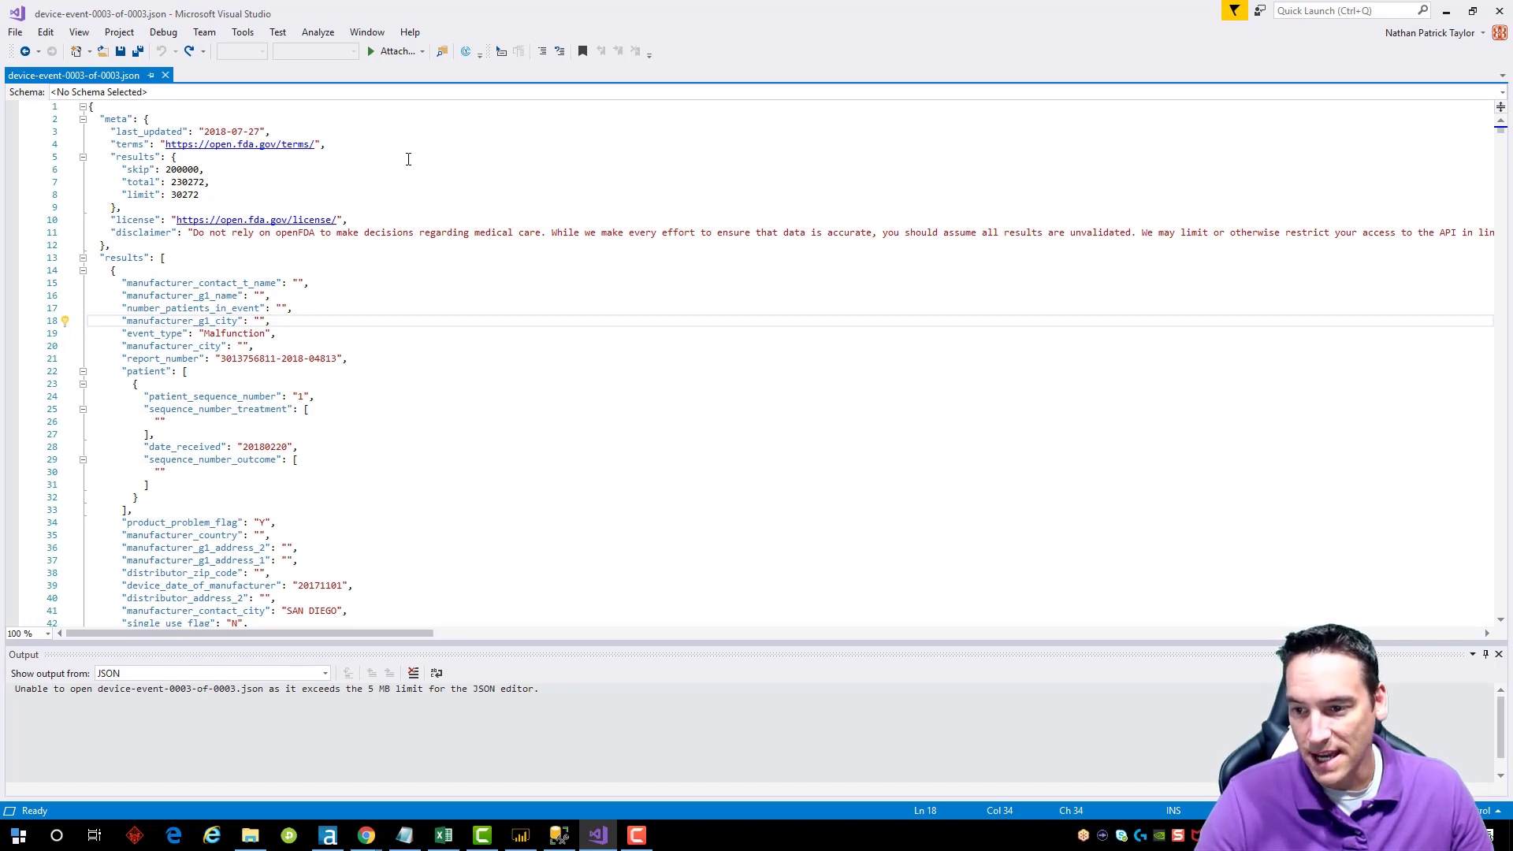
{"action": "left_click_drag", "start_coordinate": [101, 119], "coordinate": [446, 324]}
{"action": "left_click", "coordinate": [118, 270]}
{"action": "left_click", "coordinate": [462, 316]}
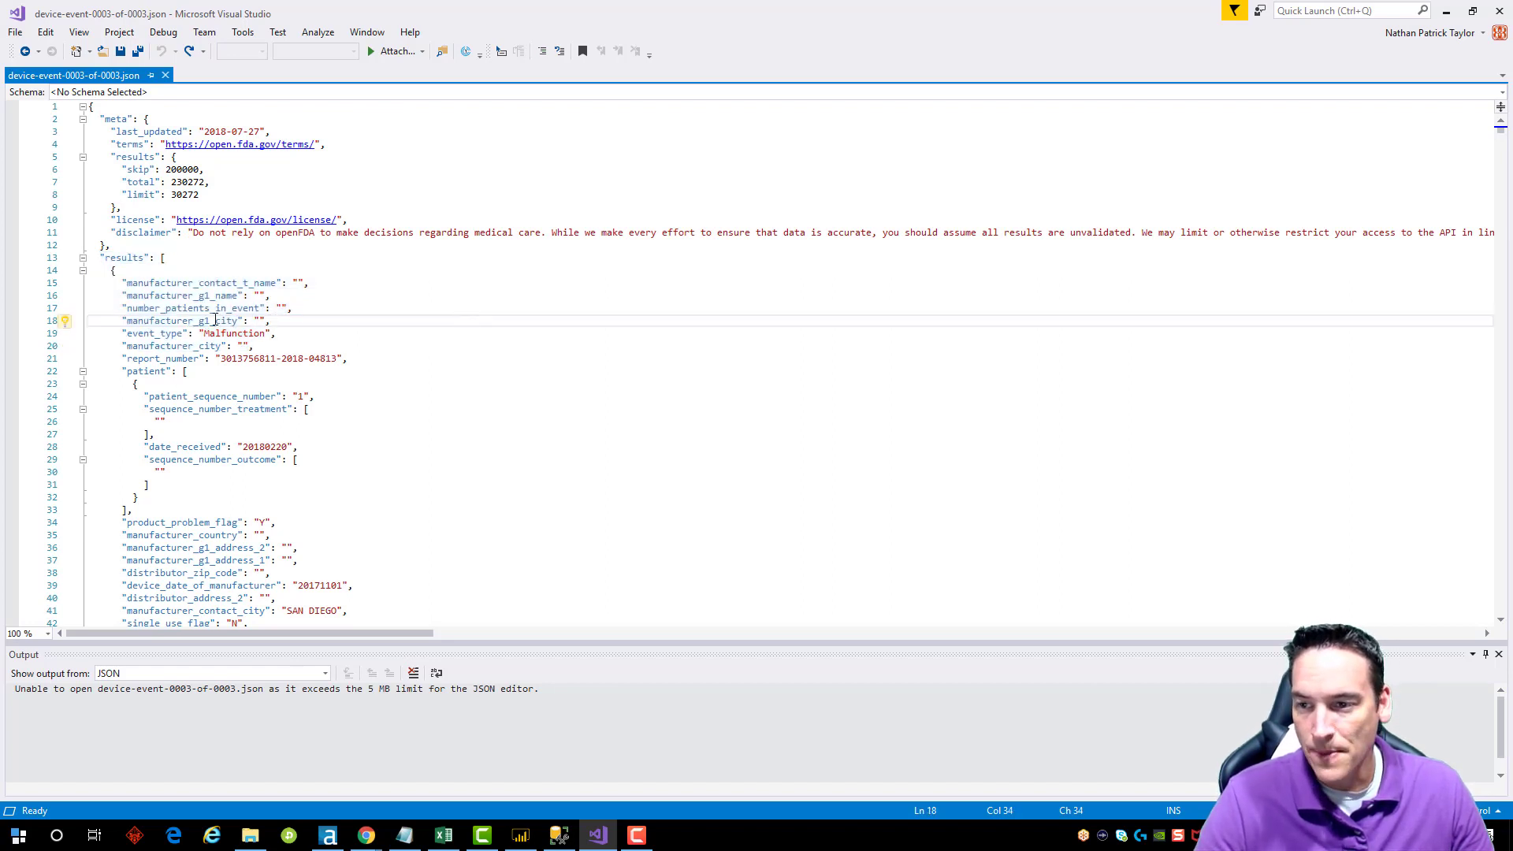
{"action": "left_click_drag", "start_coordinate": [122, 282], "coordinate": [353, 436]}
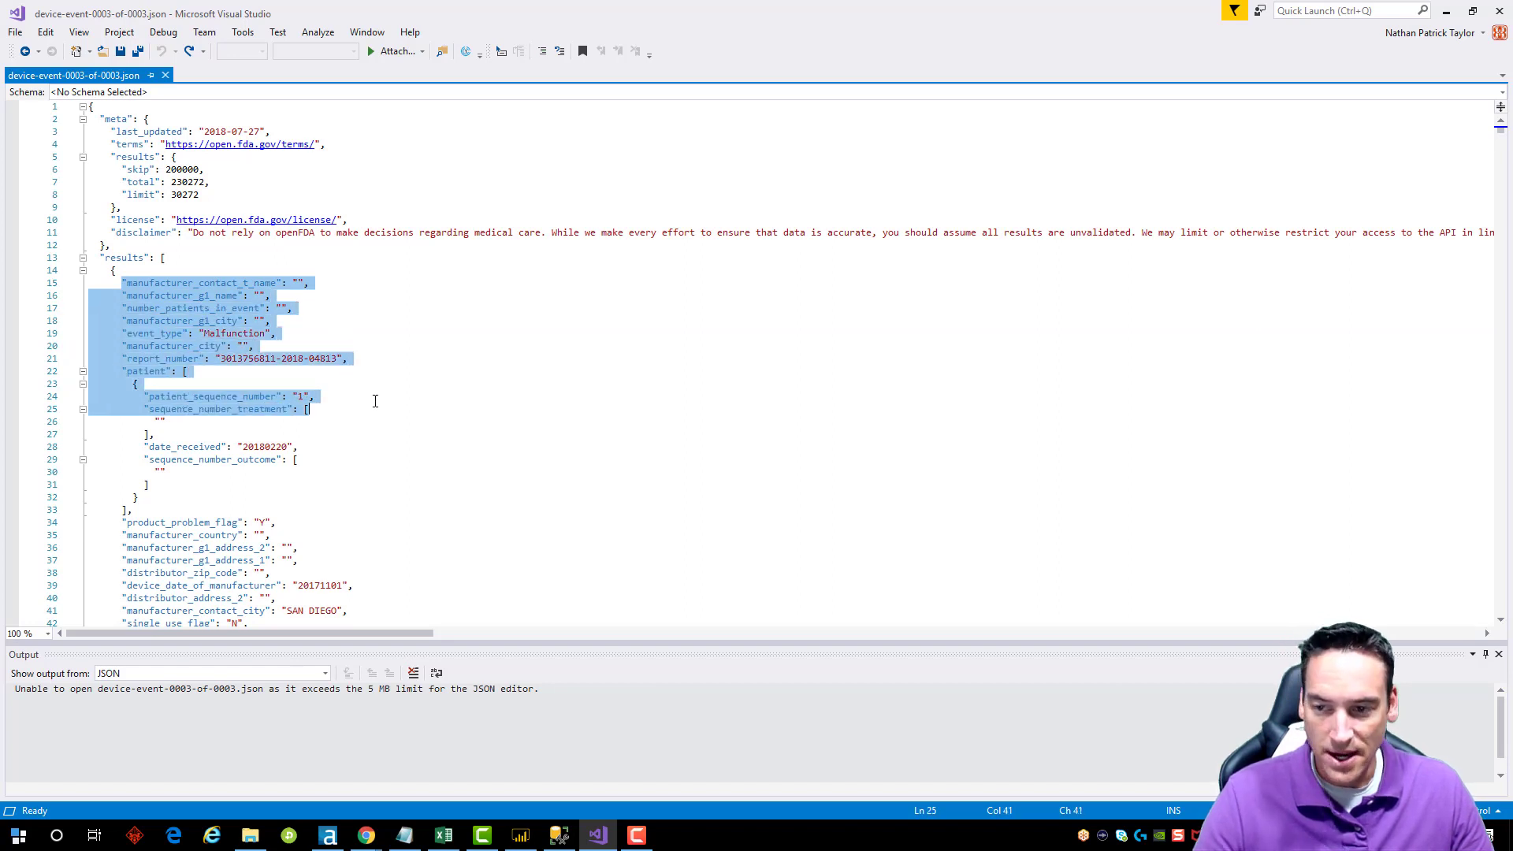
{"action": "left_click", "coordinate": [376, 401]}
{"action": "left_click", "coordinate": [367, 384]}
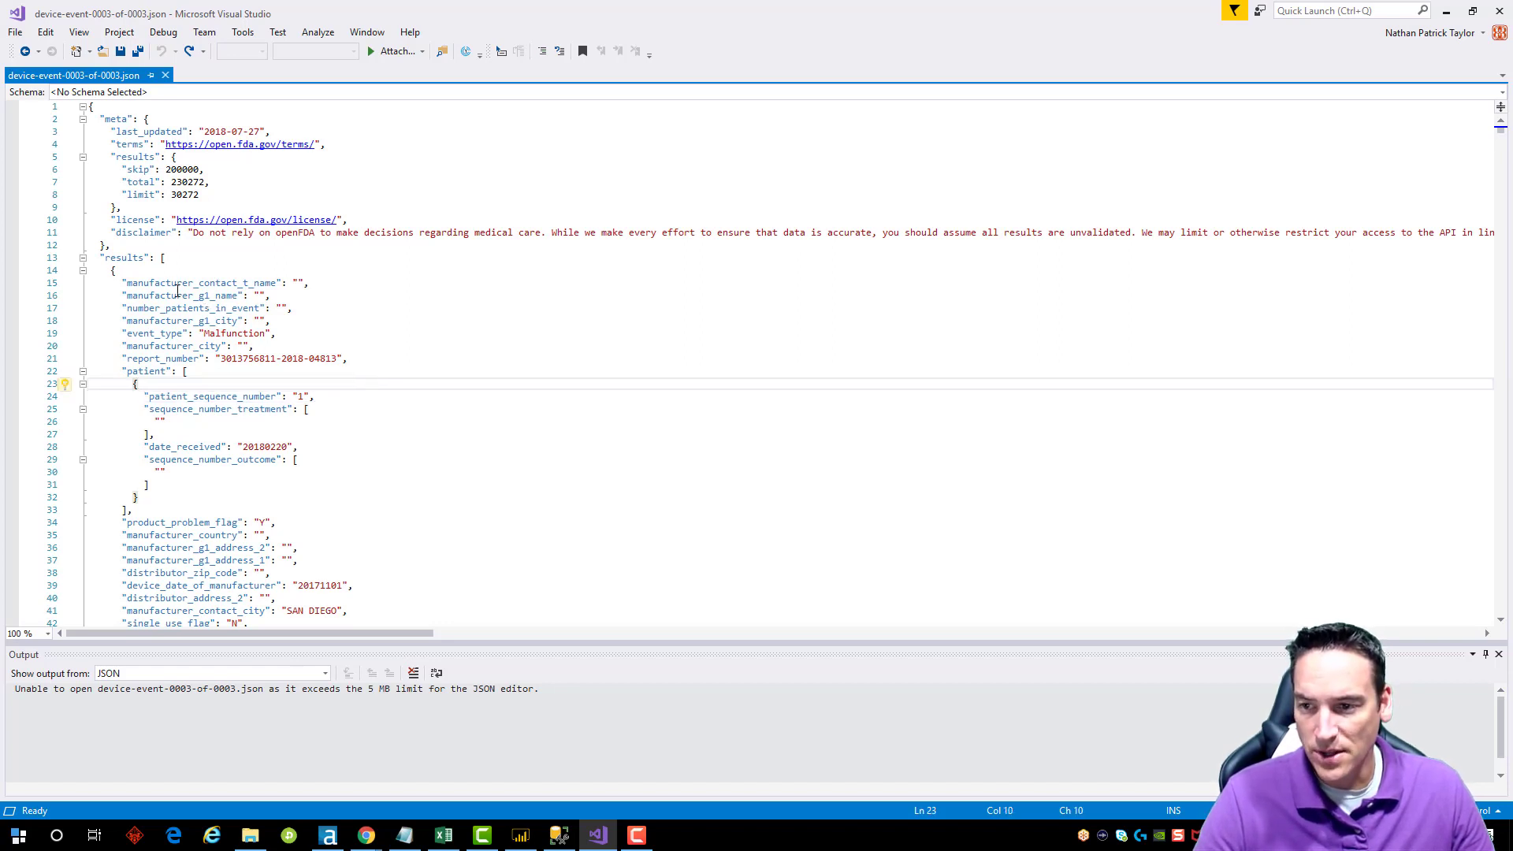
{"action": "left_click_drag", "start_coordinate": [105, 260], "coordinate": [371, 574]}
{"action": "left_click", "coordinate": [373, 465]}
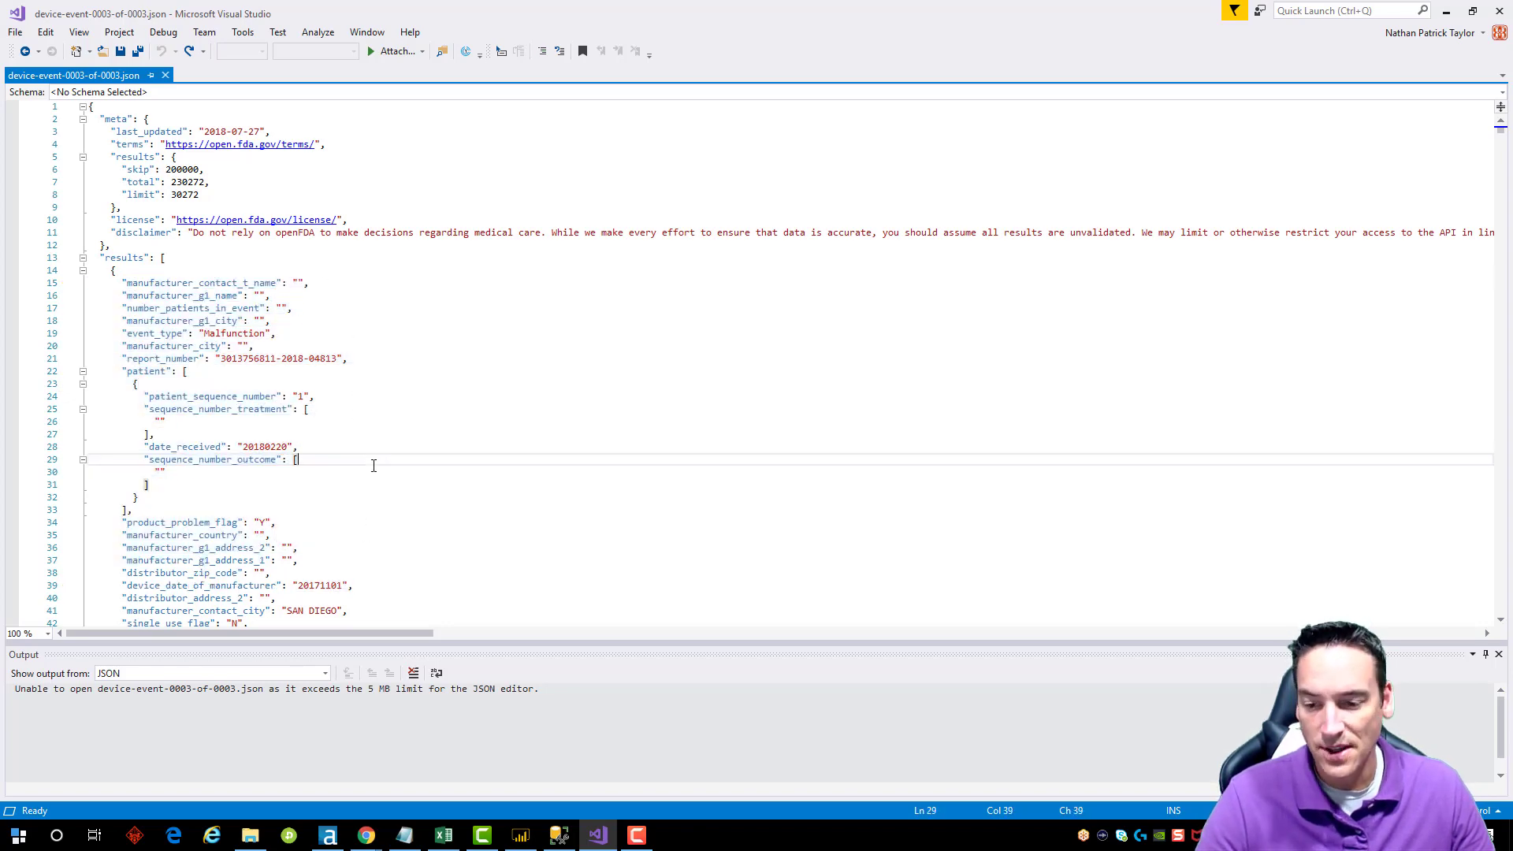
- Switch back to Alteryx Designer and review the tool configurations in the completed workflow, from Blob Input through Cross Tab
{"action": "left_click", "coordinate": [330, 837]}
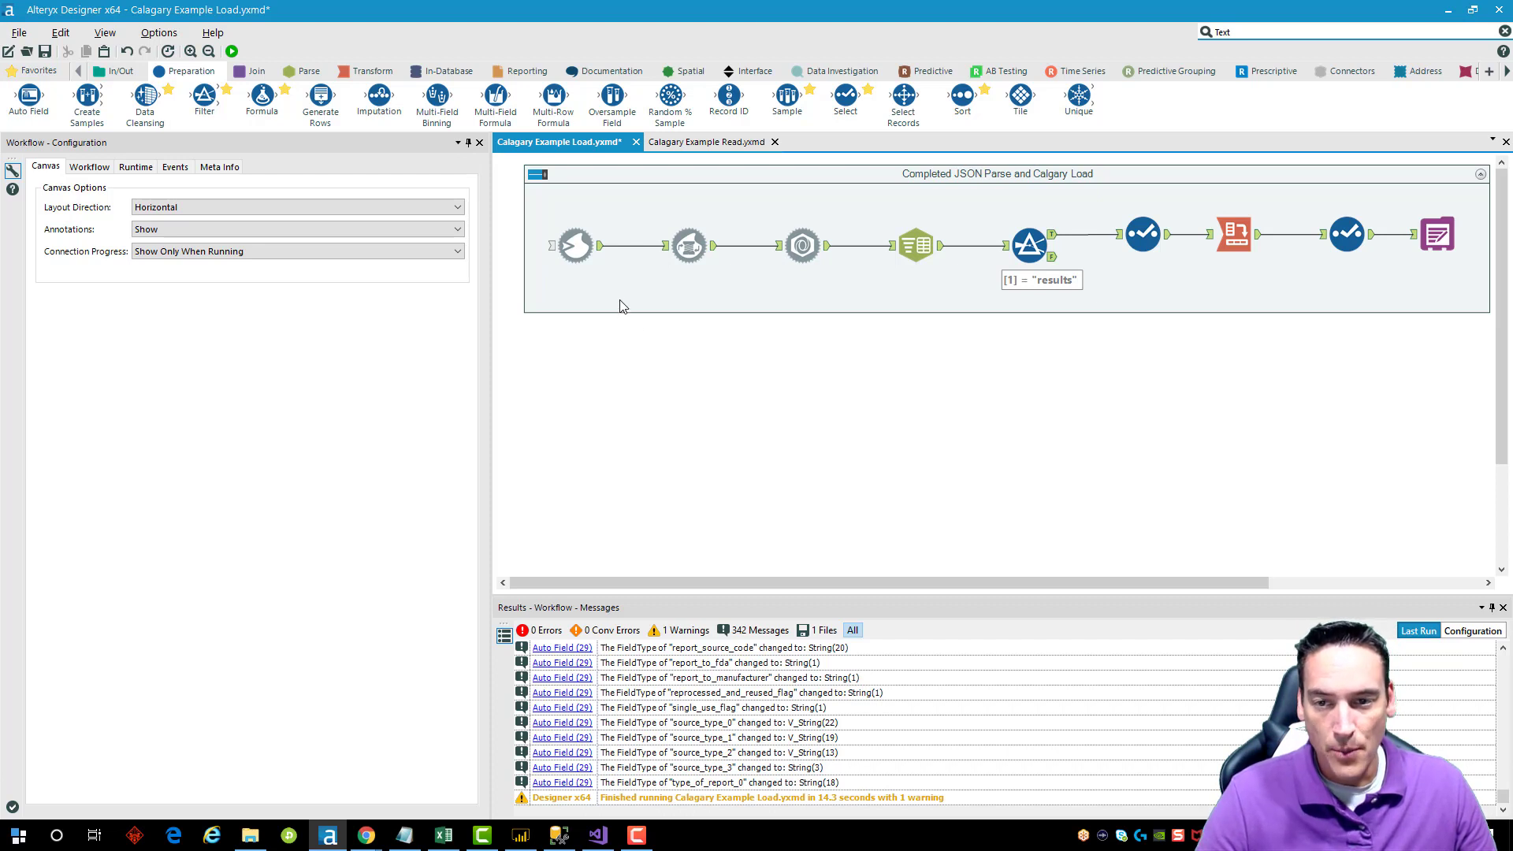
{"action": "left_click", "coordinate": [578, 247]}
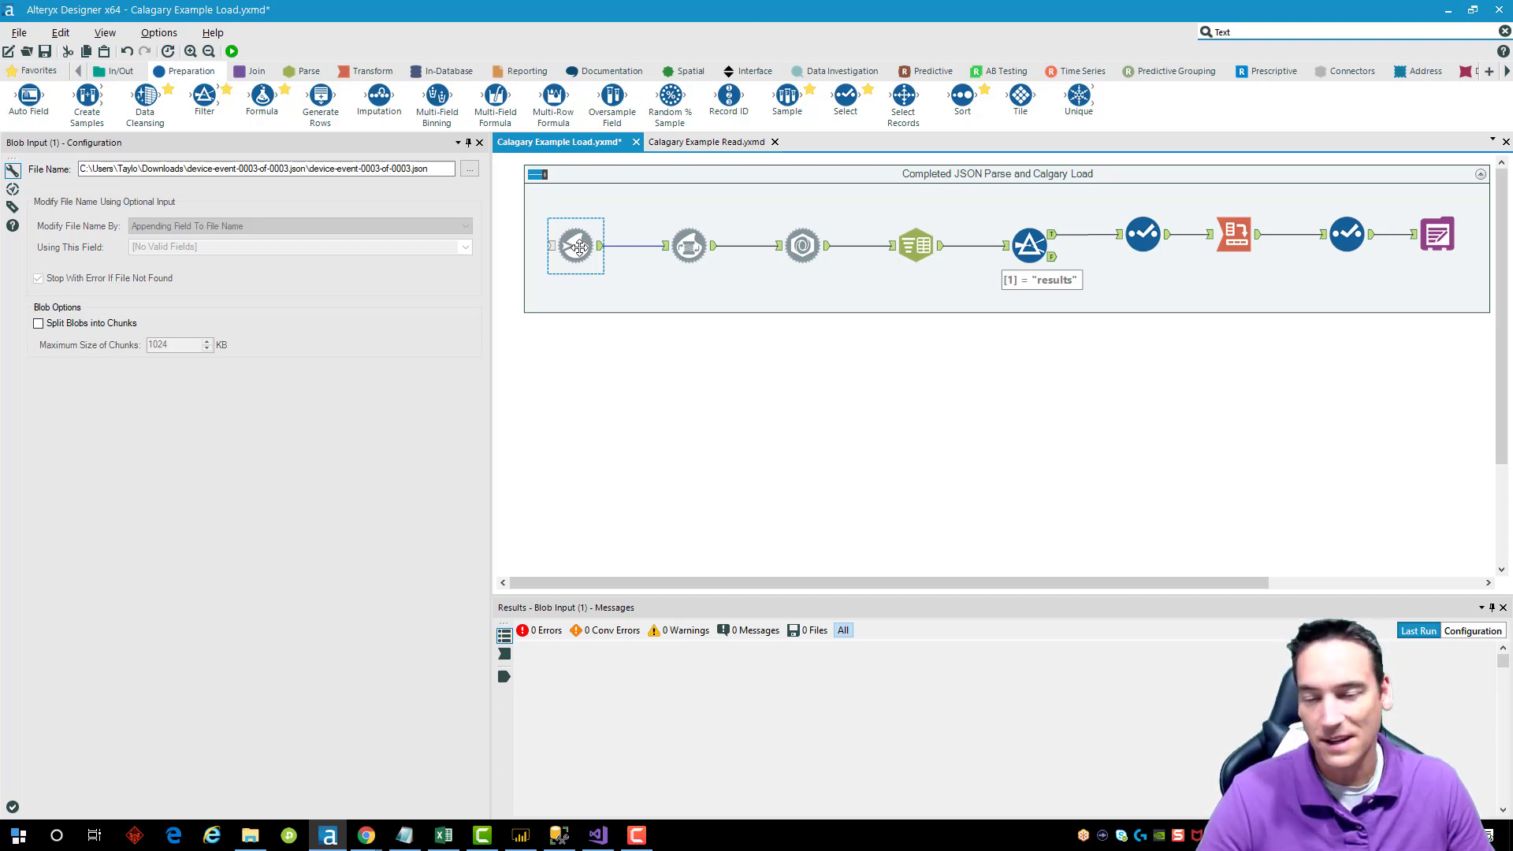
{"action": "left_click", "coordinate": [690, 245]}
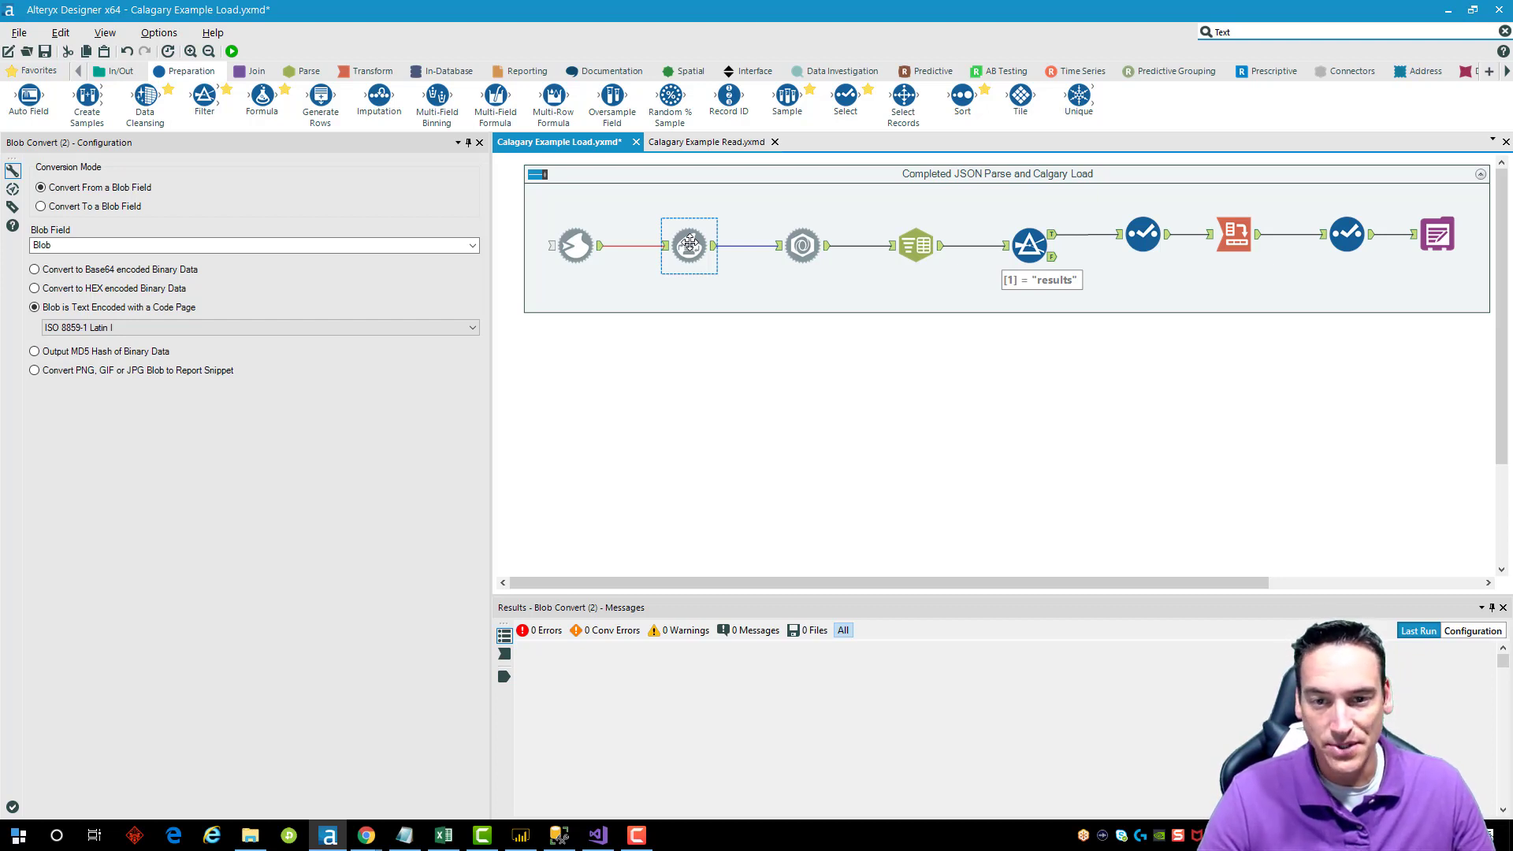
{"action": "left_click", "coordinate": [804, 246]}
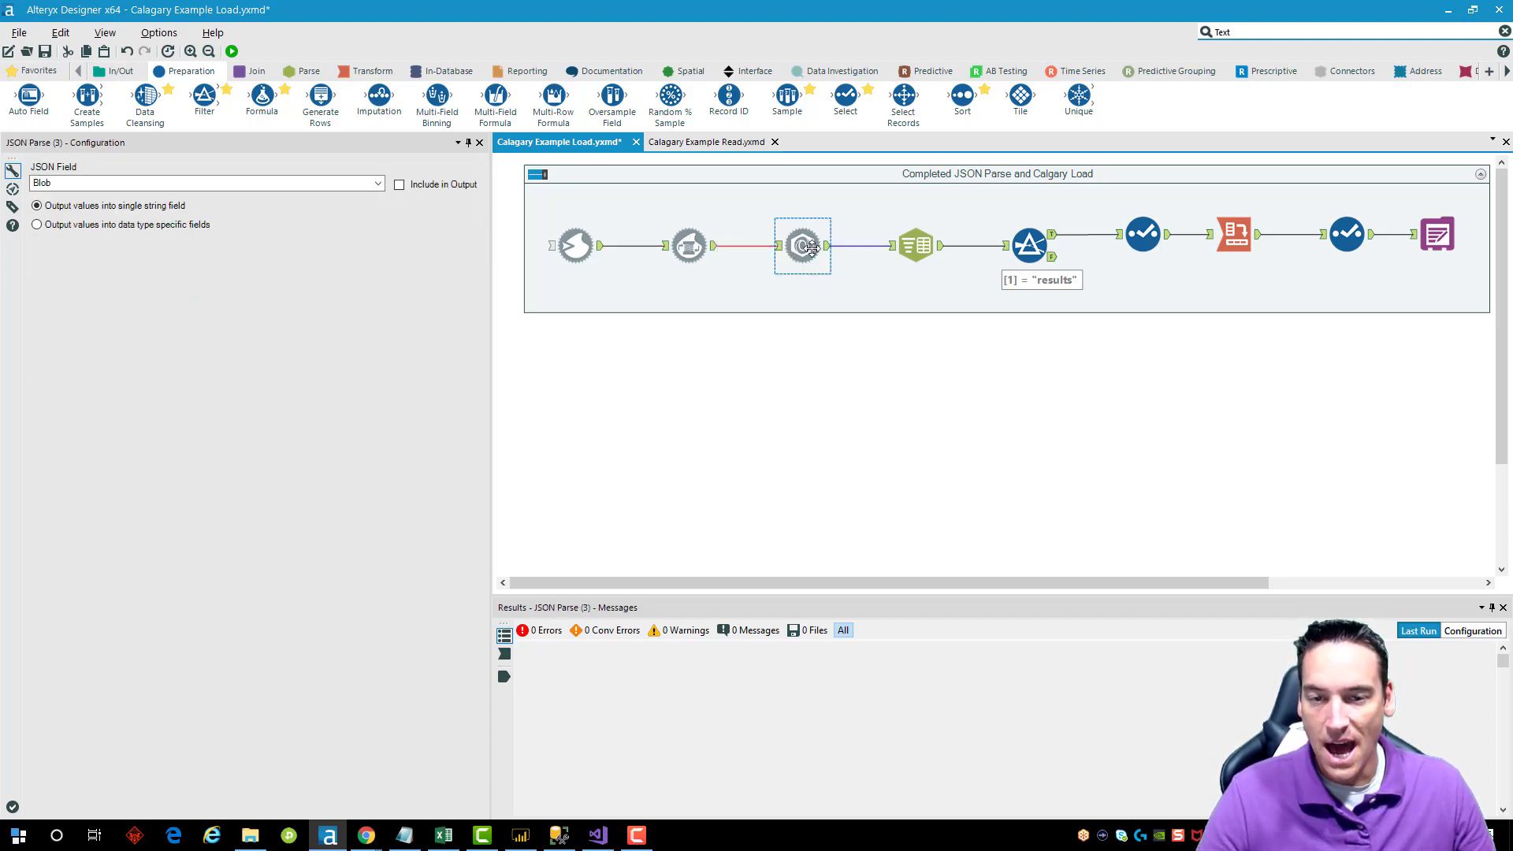
{"action": "left_click", "coordinate": [915, 242]}
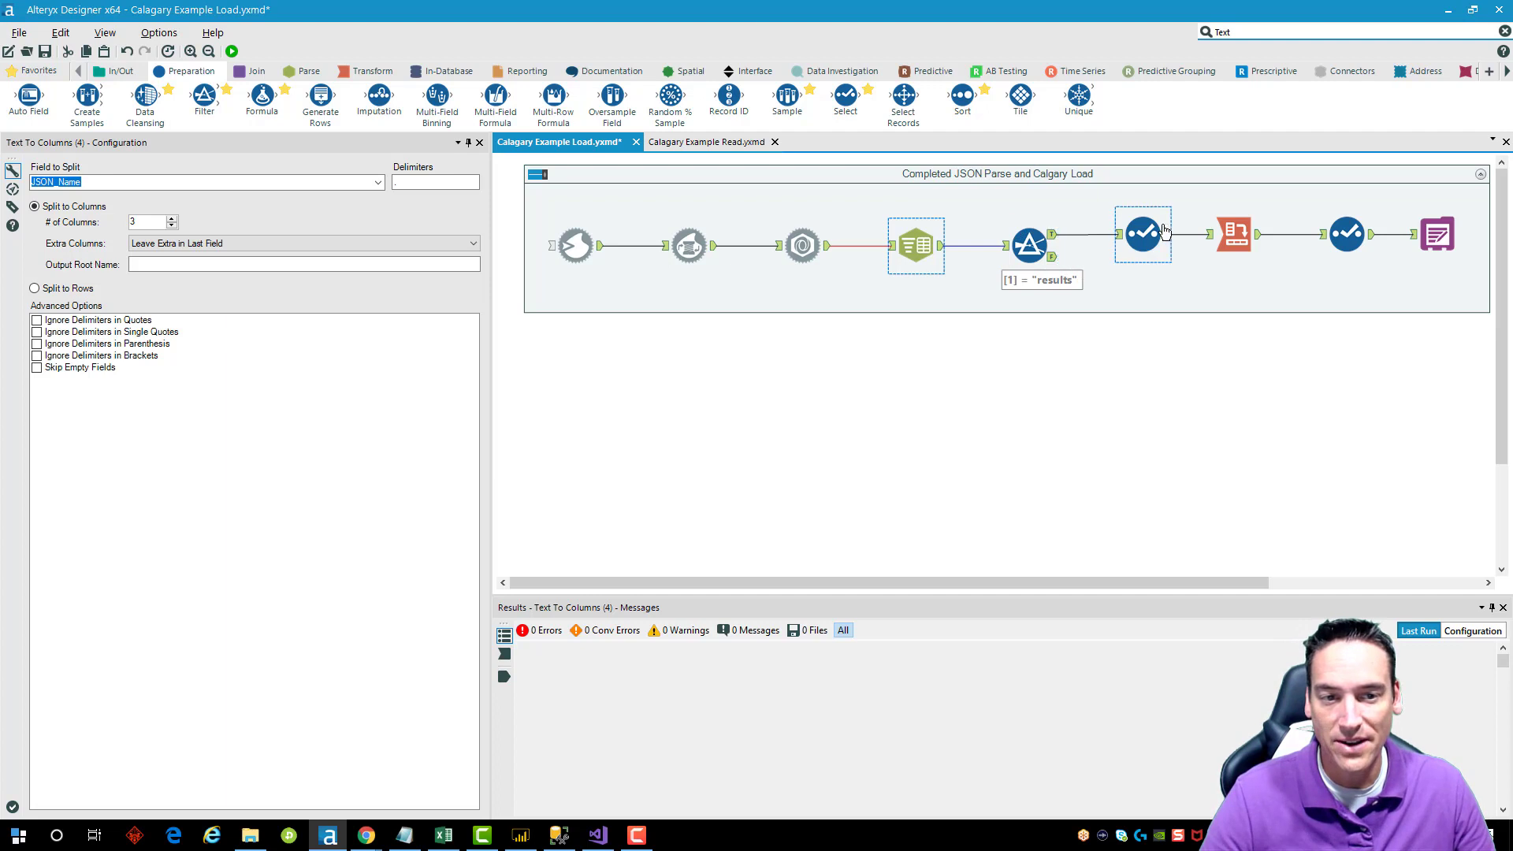
{"action": "left_click", "coordinate": [1232, 228]}
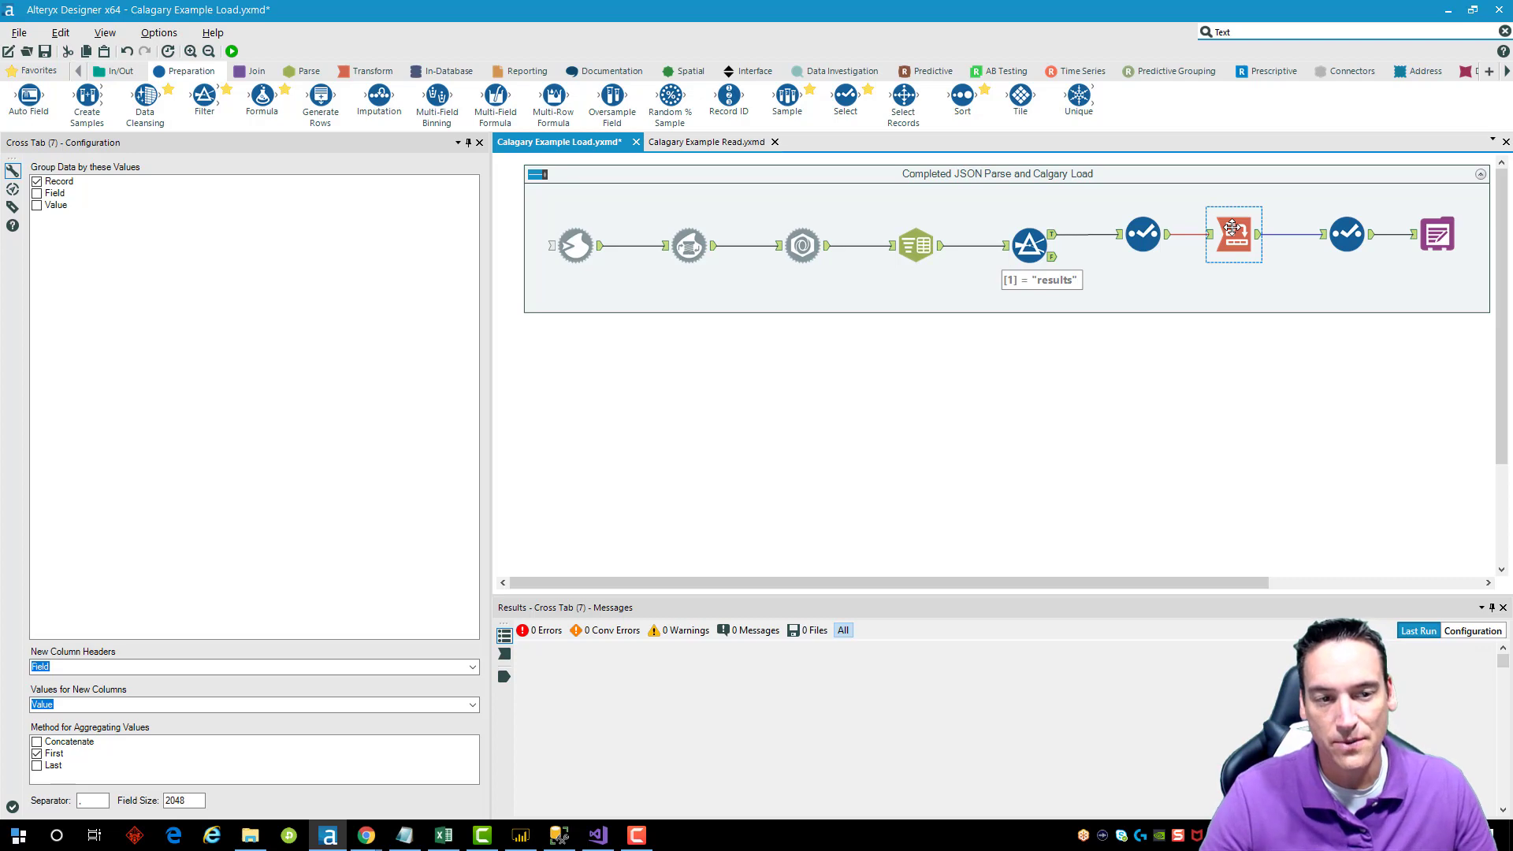
{"action": "left_click", "coordinate": [867, 426]}
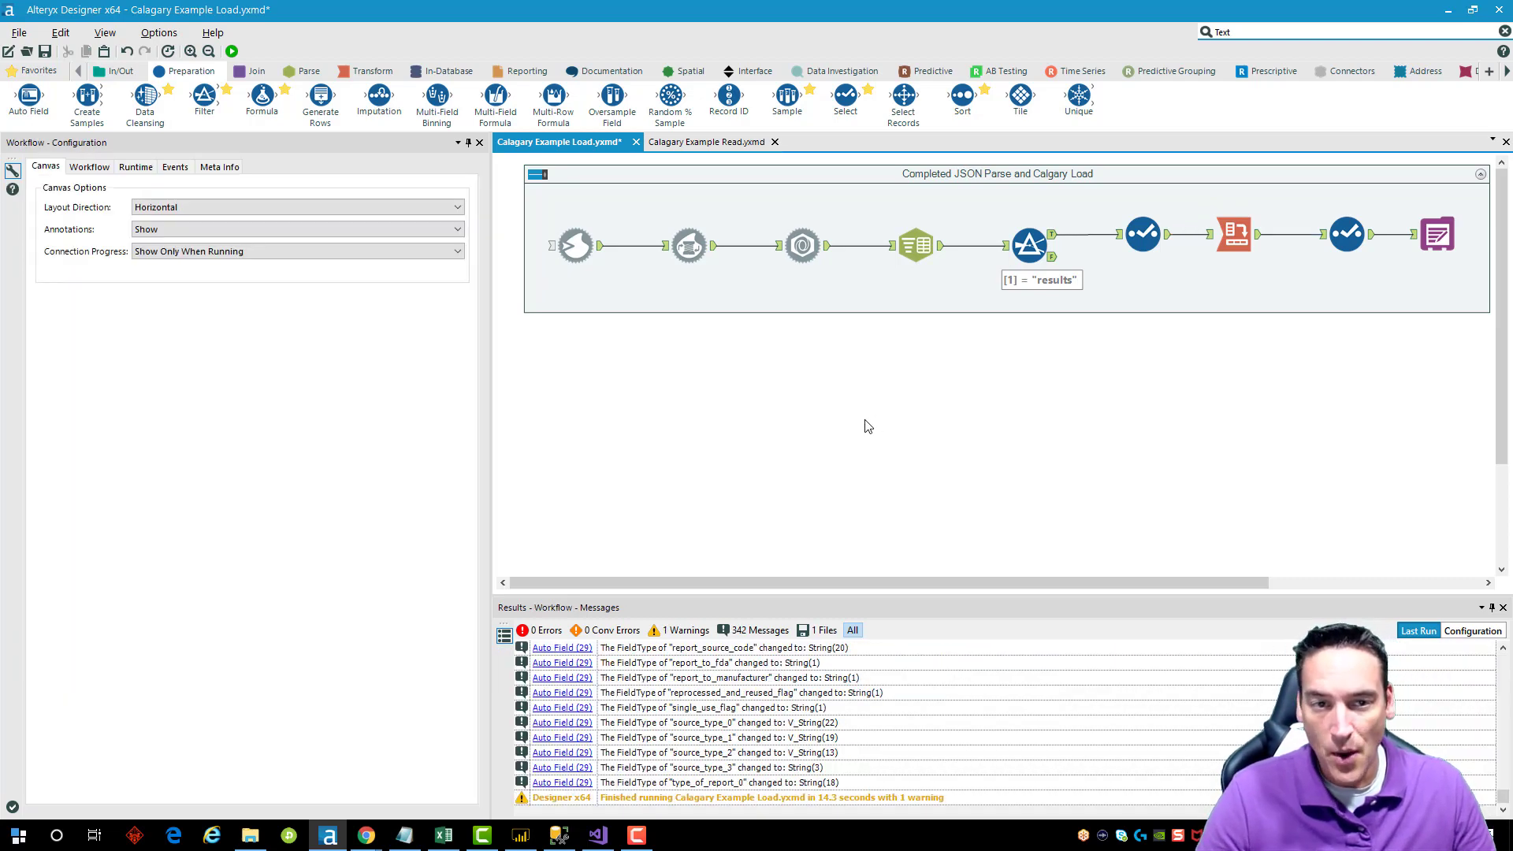
- Add a Blob Input tool from the Developer category to the canvas below the completed workflow container
{"action": "left_click", "coordinate": [1507, 71]}
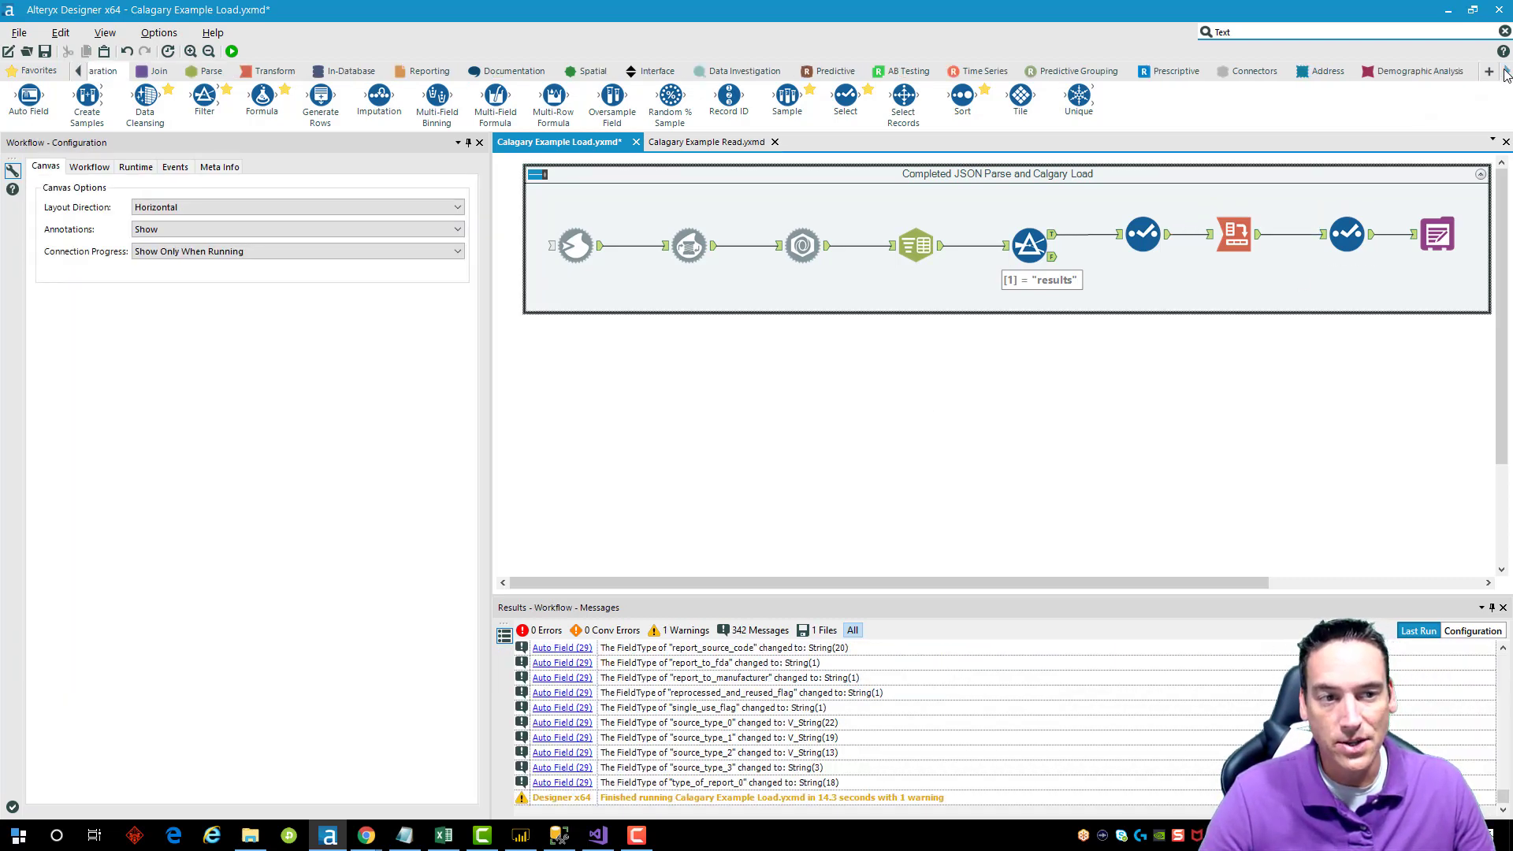
{"action": "left_click", "coordinate": [1507, 71]}
{"action": "left_click", "coordinate": [1506, 71]}
{"action": "left_click", "coordinate": [1507, 71]}
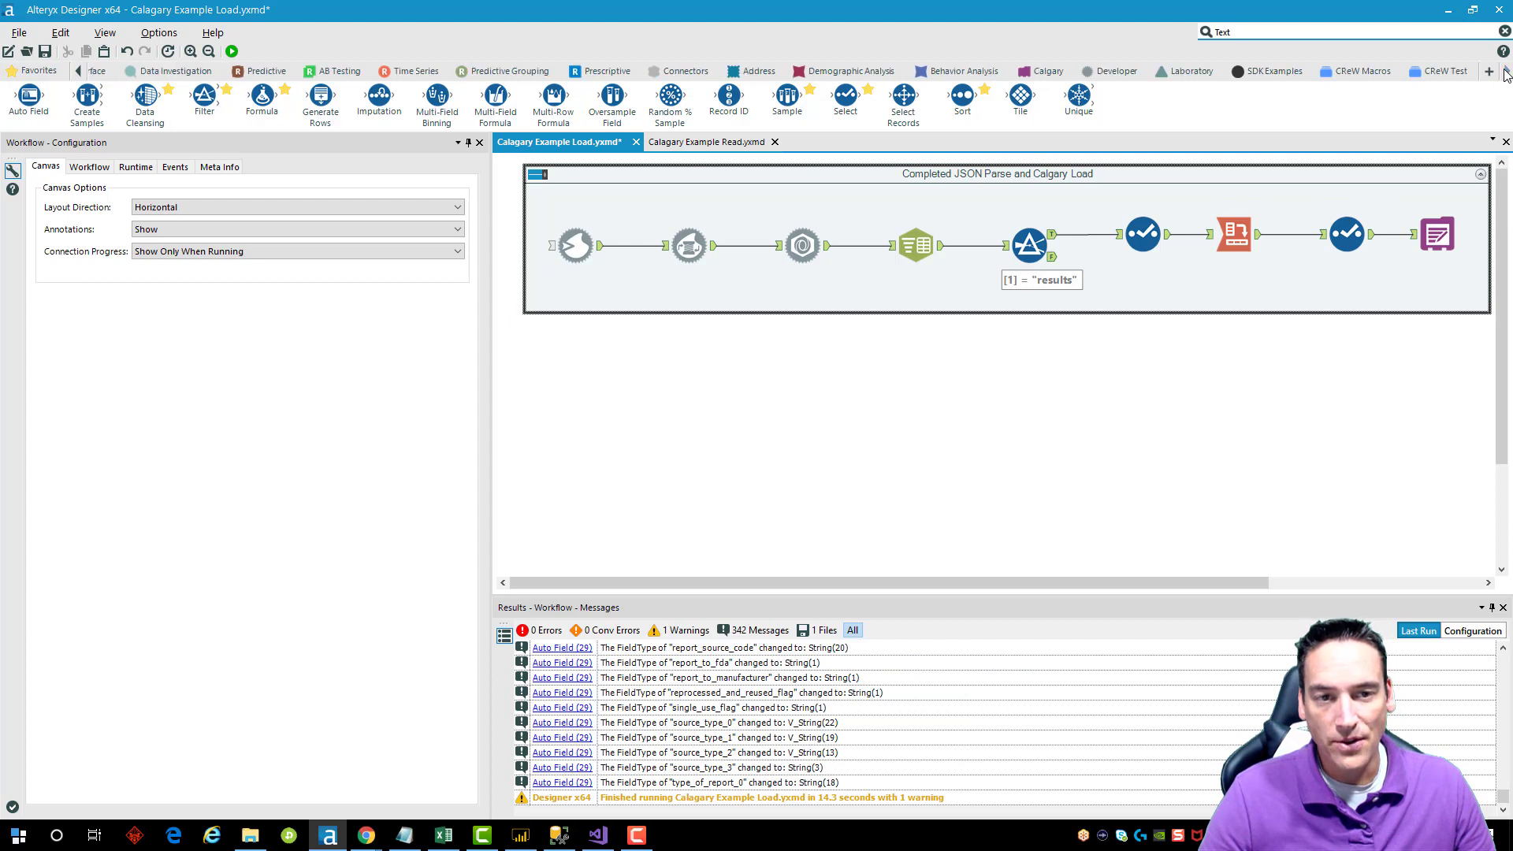
{"action": "left_click", "coordinate": [1111, 71]}
{"action": "left_click_drag", "start_coordinate": [263, 101], "coordinate": [575, 381]}
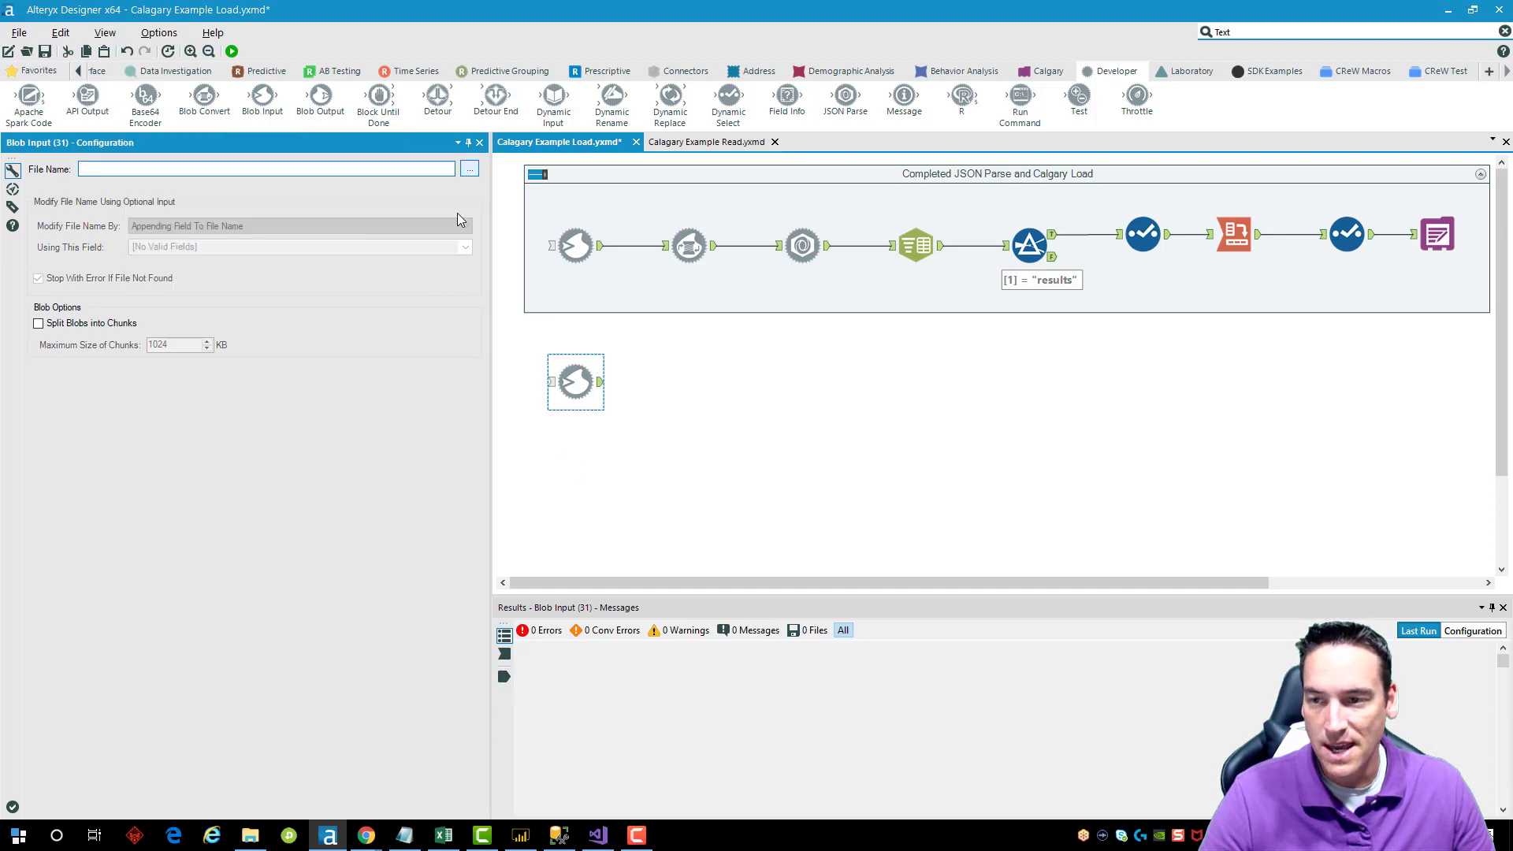
- Set the new Blob Input tool's source file to device-event-0003-of-0003.json
{"action": "left_click", "coordinate": [469, 169]}
{"action": "left_click", "coordinate": [302, 141]}
{"action": "left_click", "coordinate": [674, 534]}
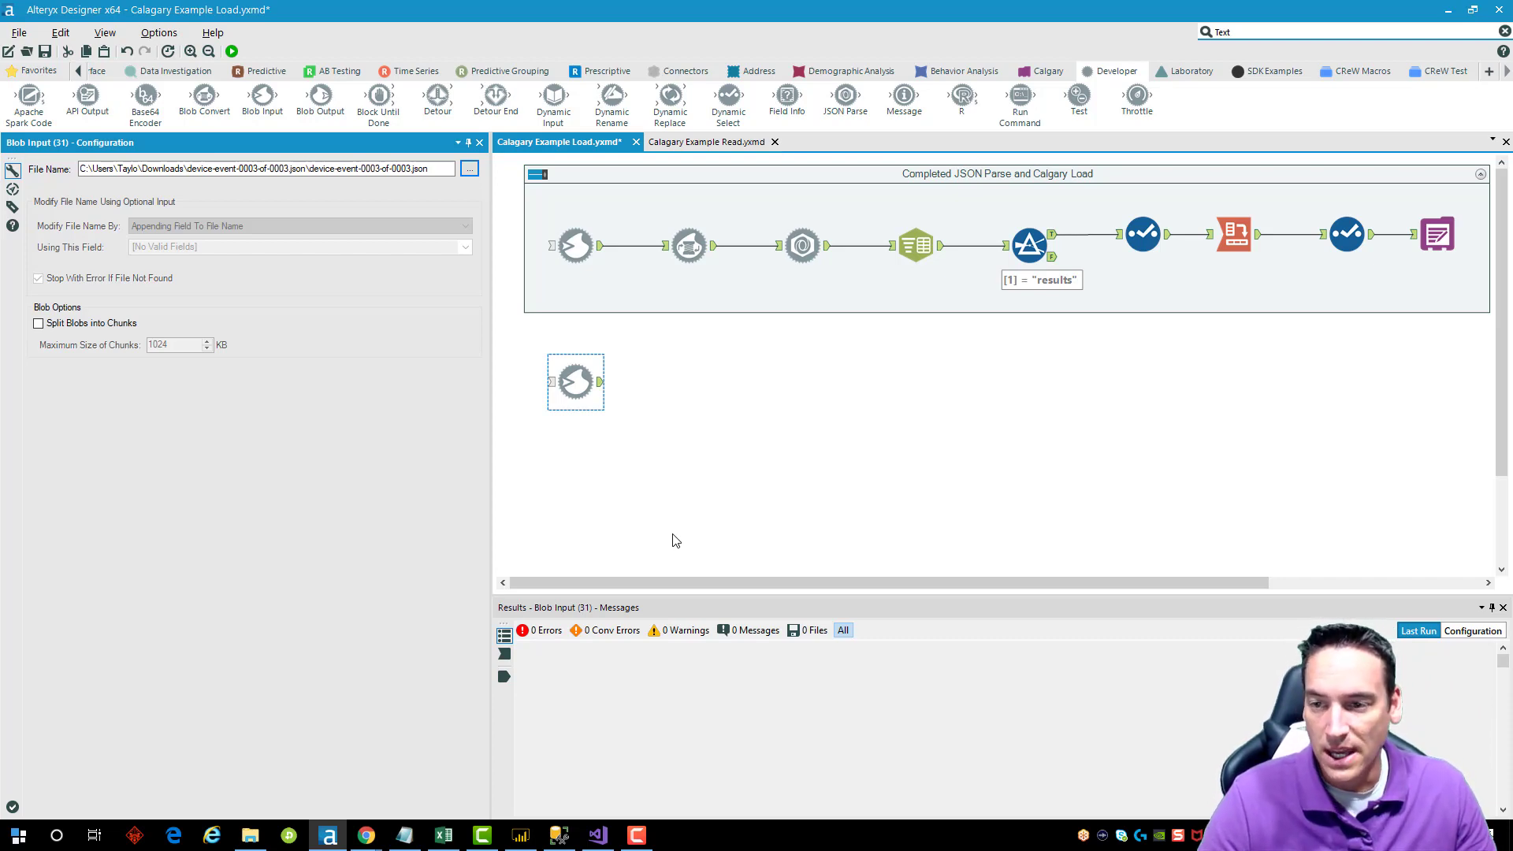
{"action": "left_click", "coordinate": [655, 415]}
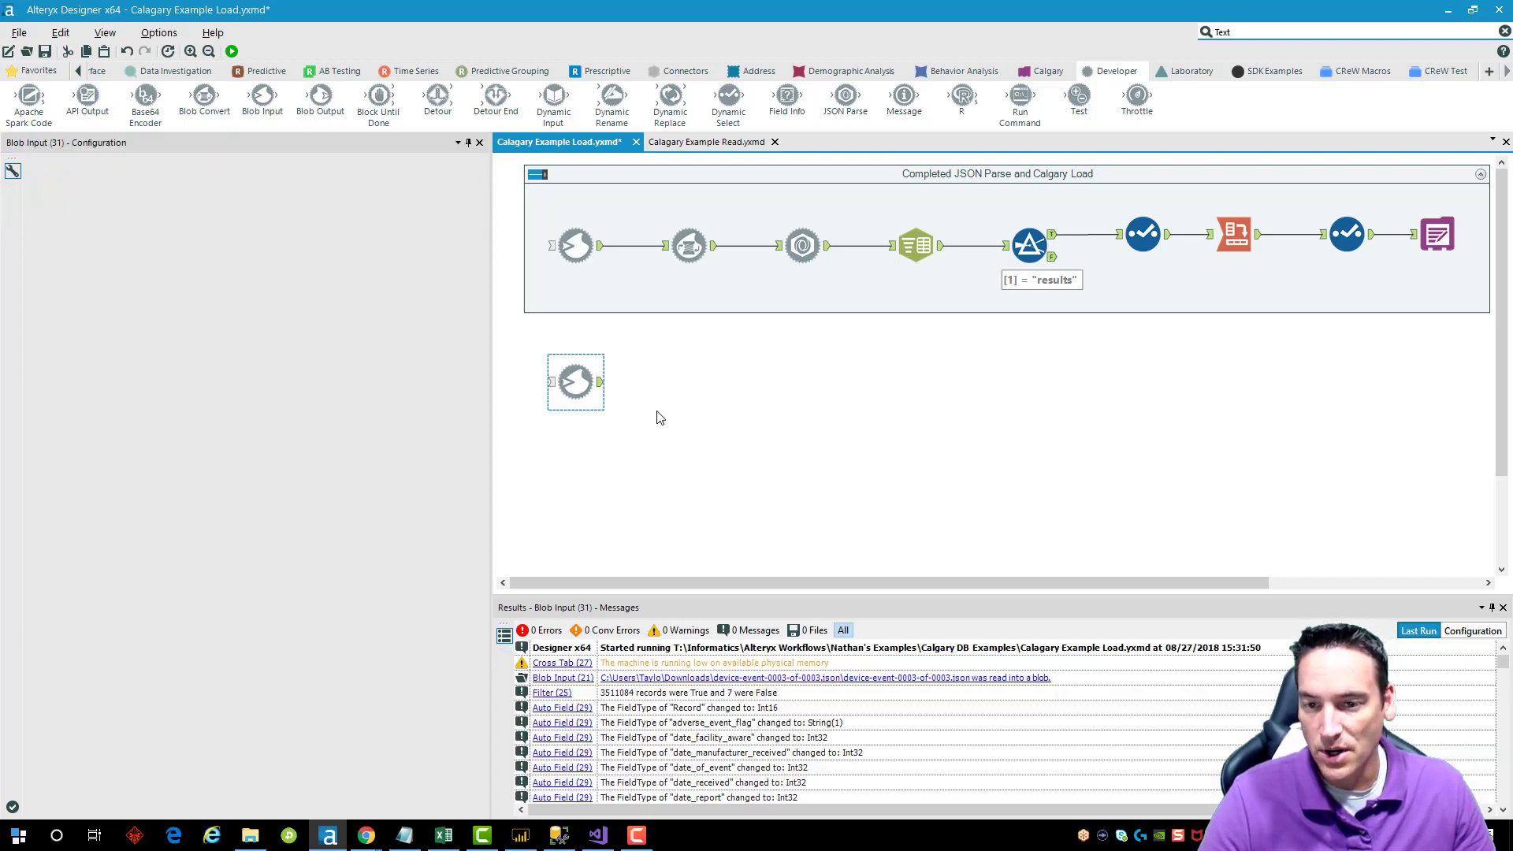
{"action": "left_click", "coordinate": [577, 388]}
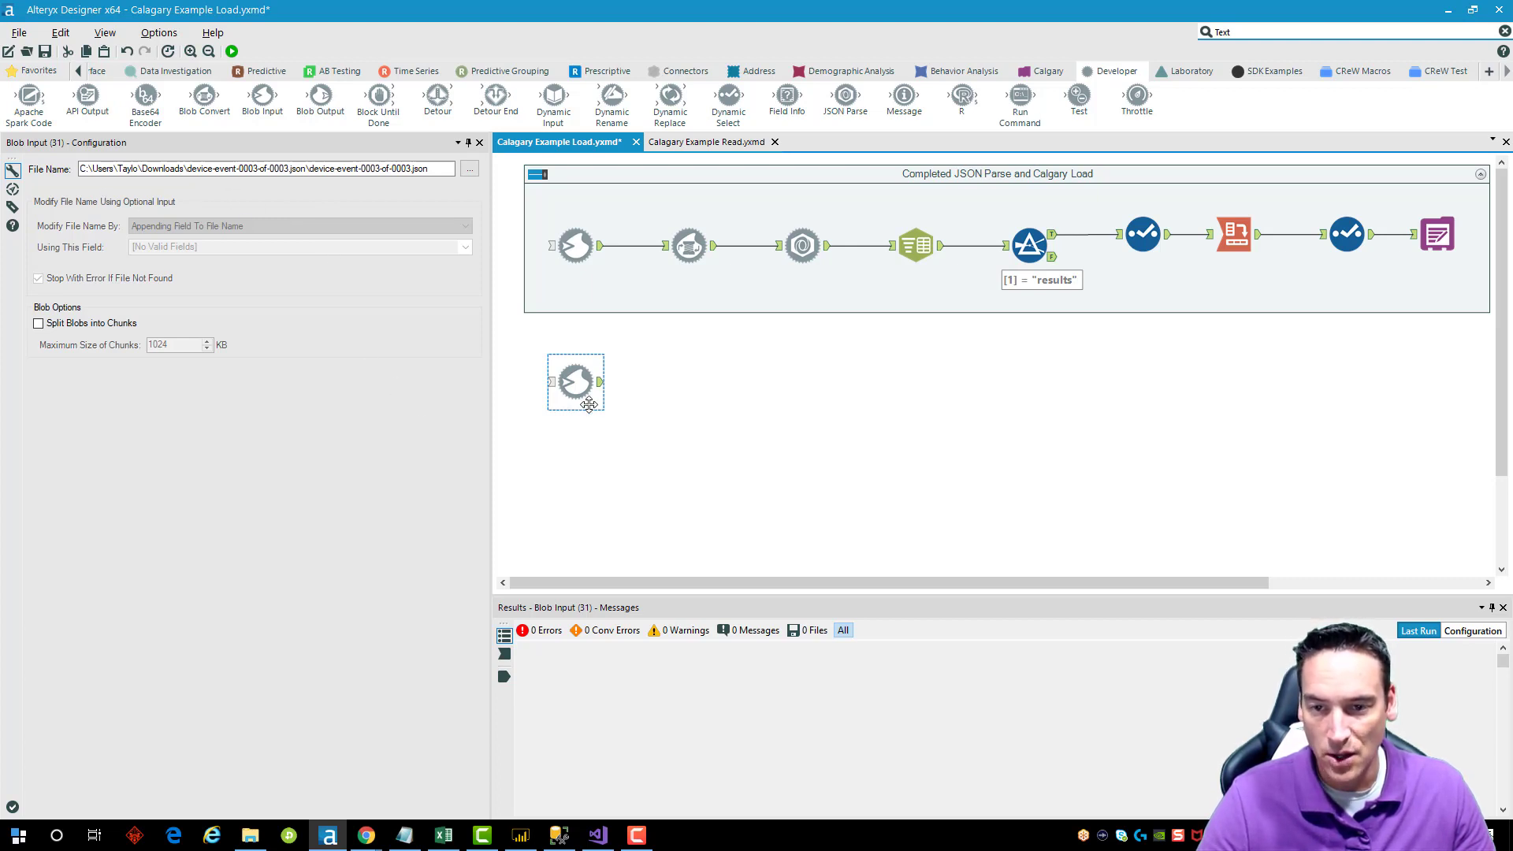
- Connect a Blob Convert tool after the new Blob Input and set it to convert from the Blob field
{"action": "left_click_drag", "start_coordinate": [204, 96], "coordinate": [679, 383]}
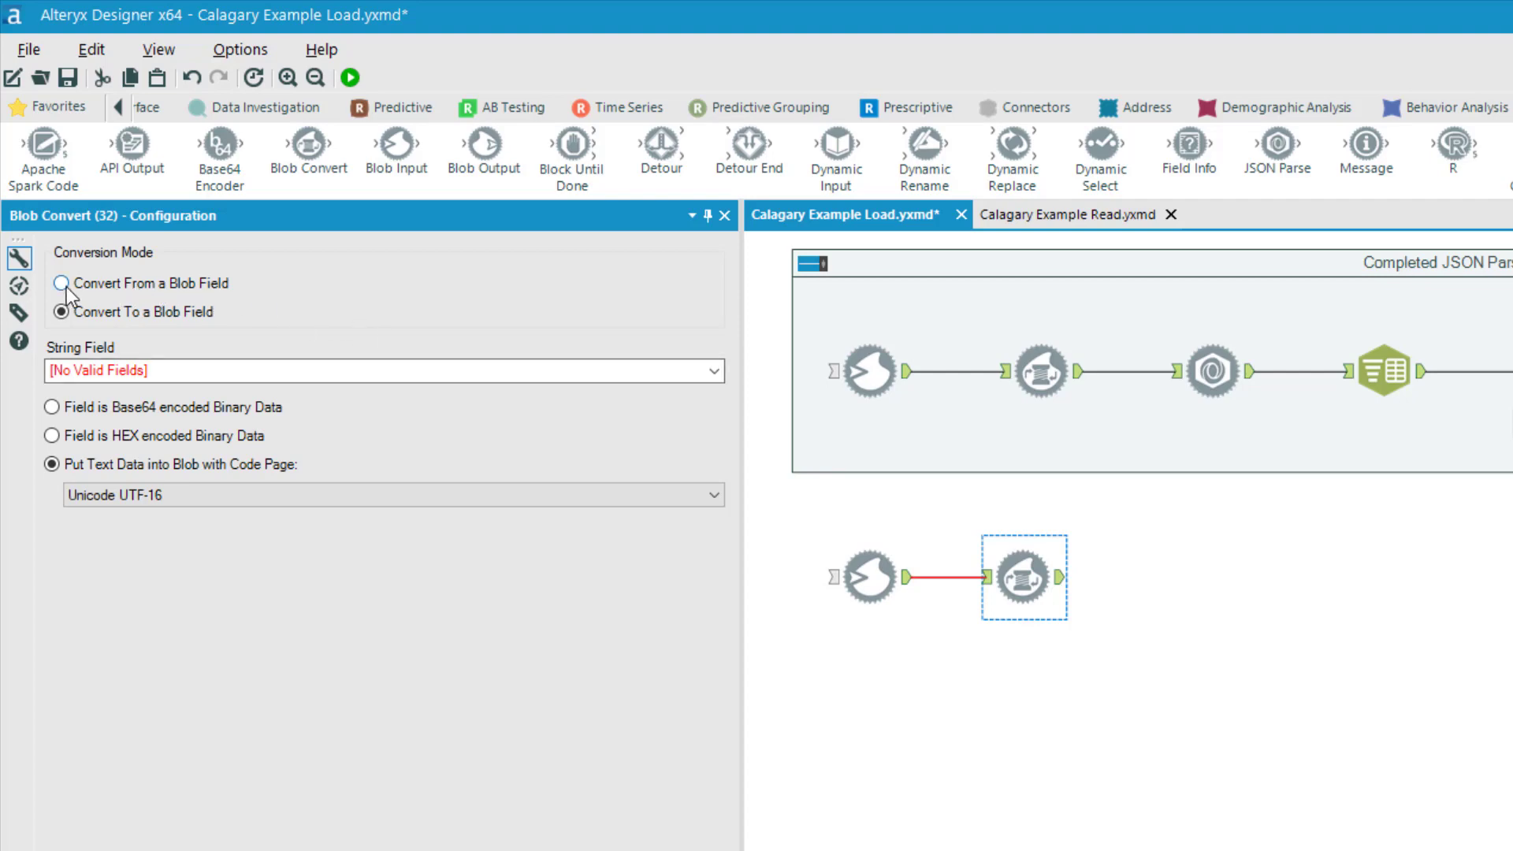
{"action": "left_click", "coordinate": [158, 285]}
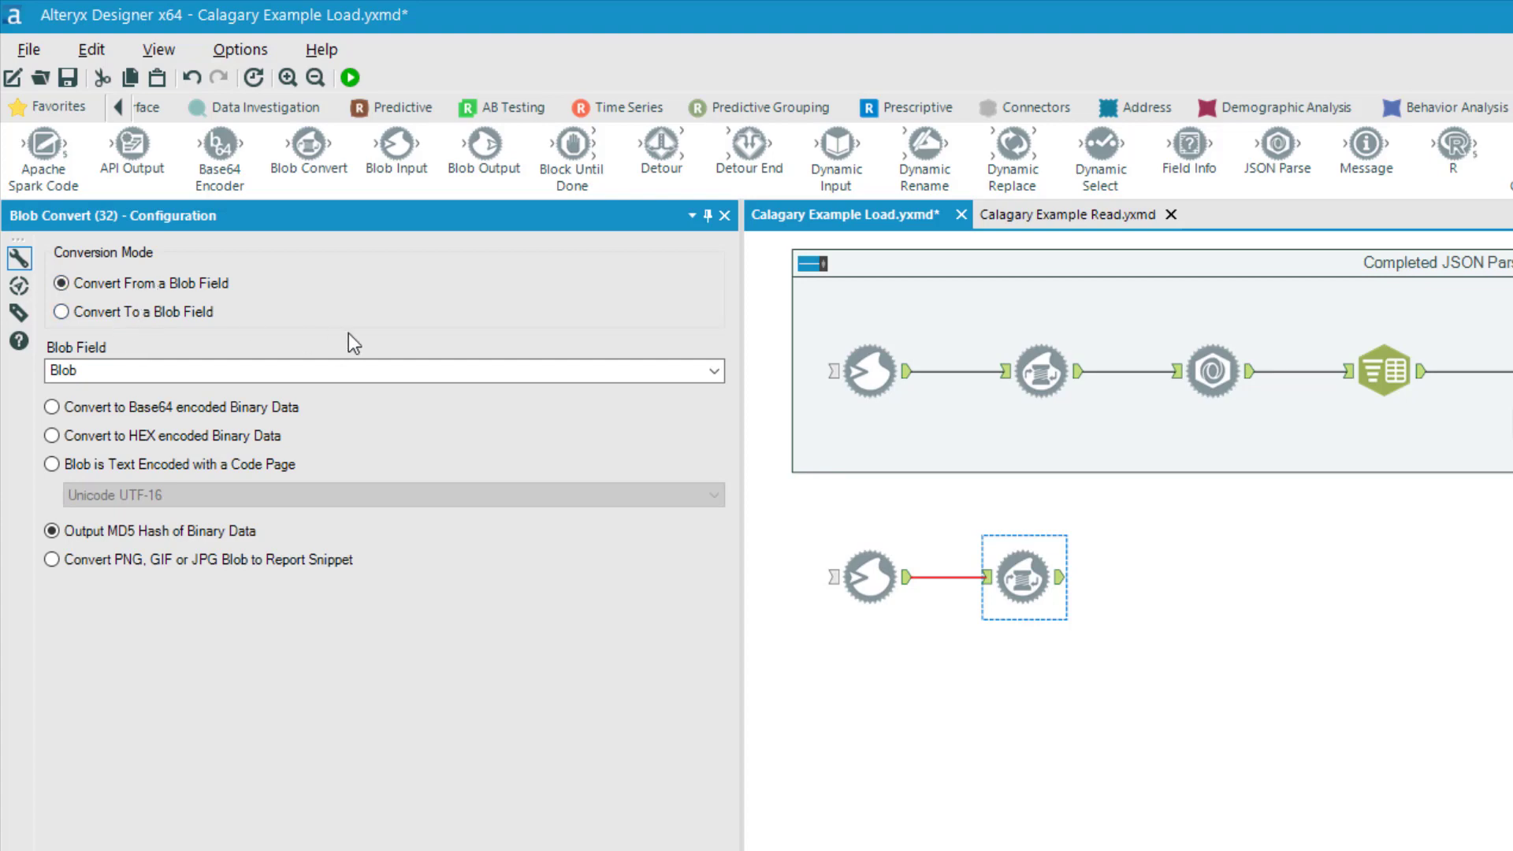
{"action": "left_click", "coordinate": [669, 366]}
{"action": "left_click", "coordinate": [670, 367]}
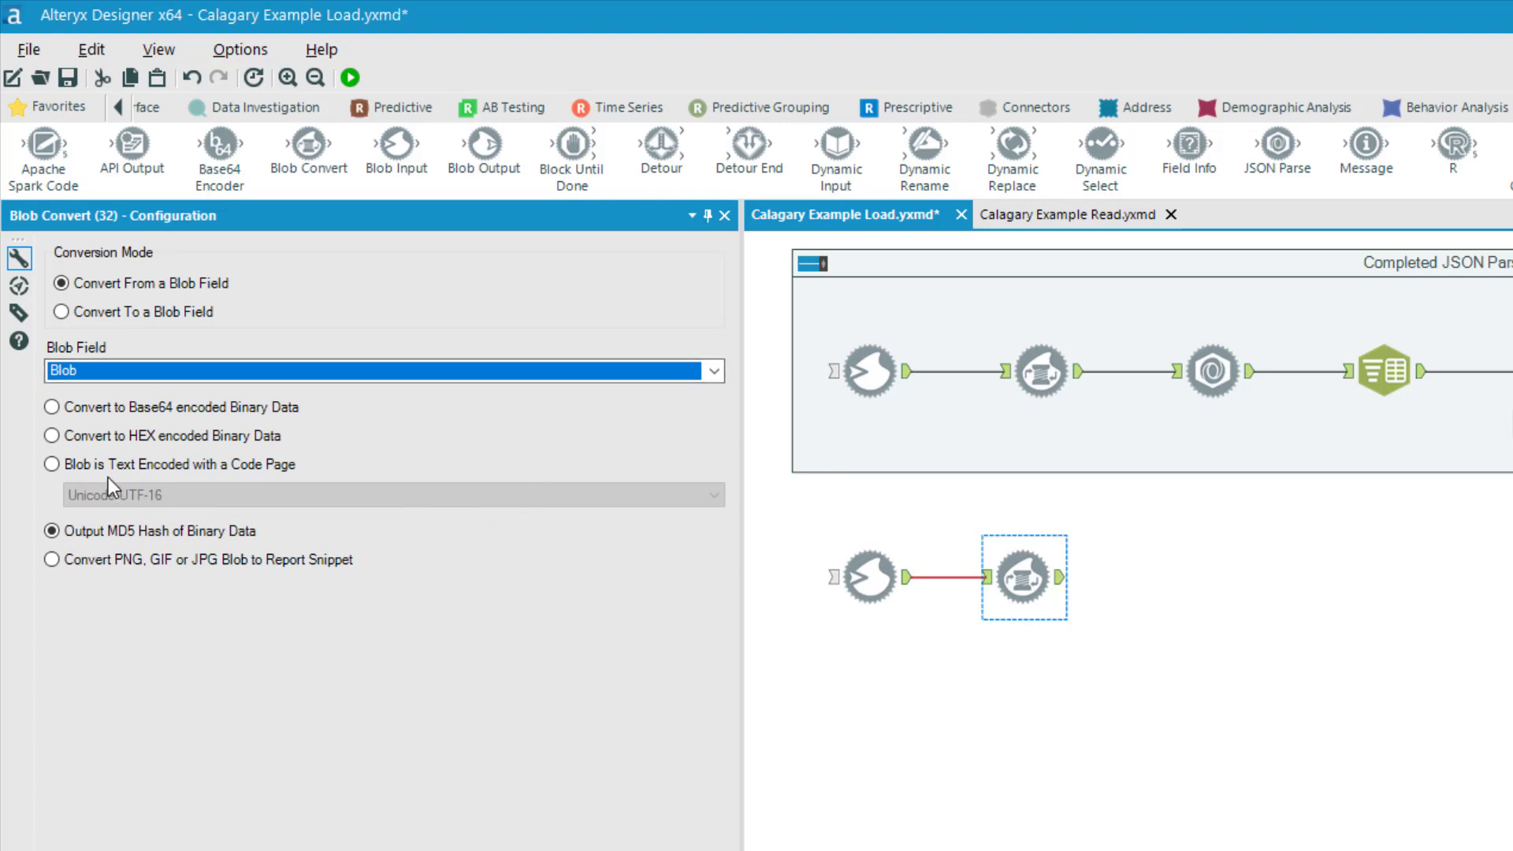
- Set Blob Convert to treat the blob as text encoded with the ISO 8859-1 Latin I code page
{"action": "left_click", "coordinate": [52, 464]}
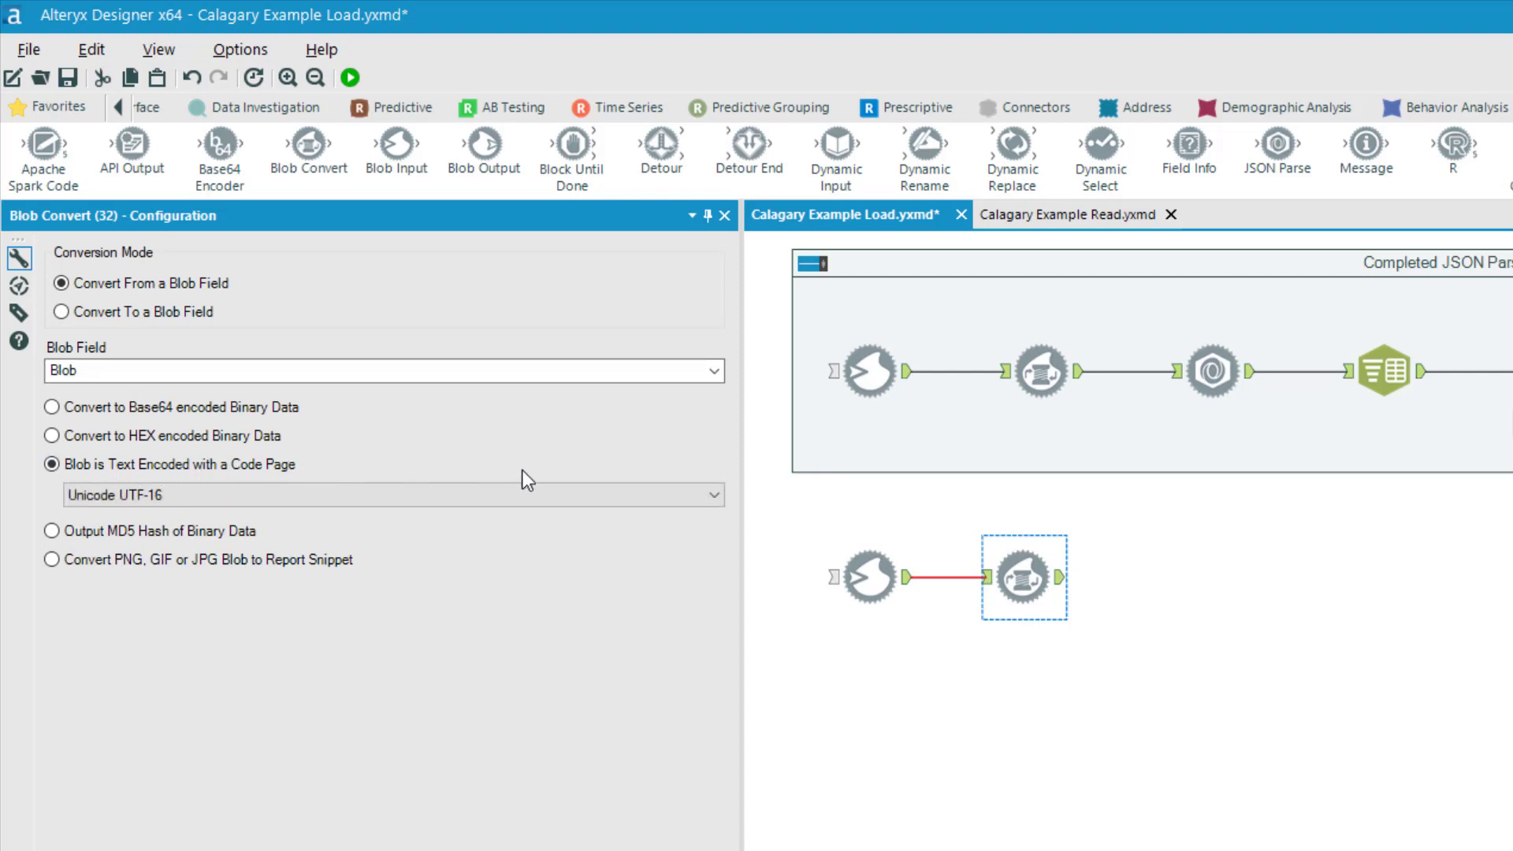
{"action": "left_click", "coordinate": [590, 498]}
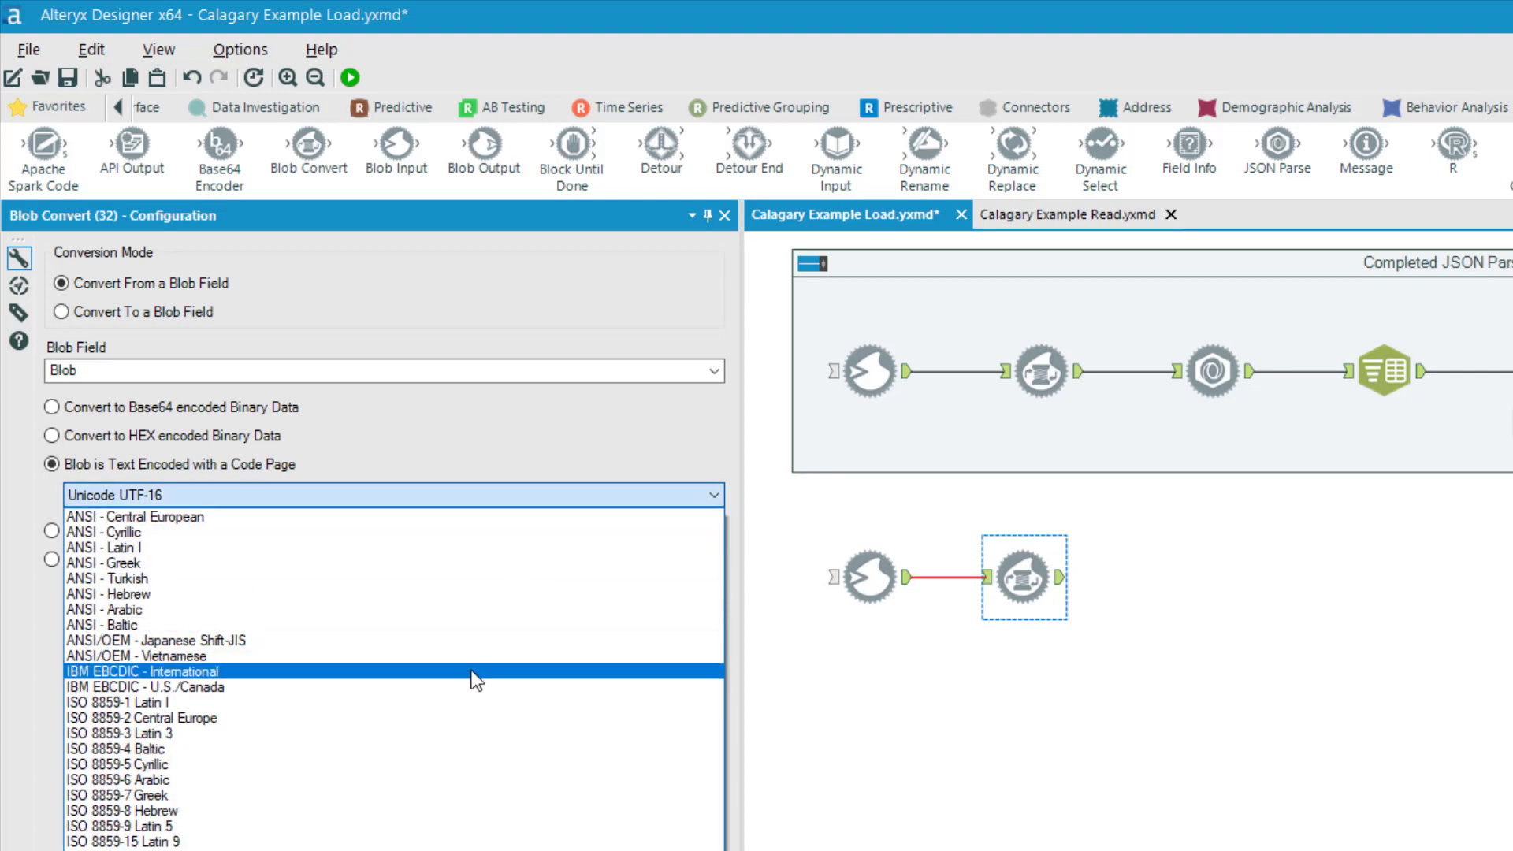
{"action": "left_click", "coordinate": [456, 702]}
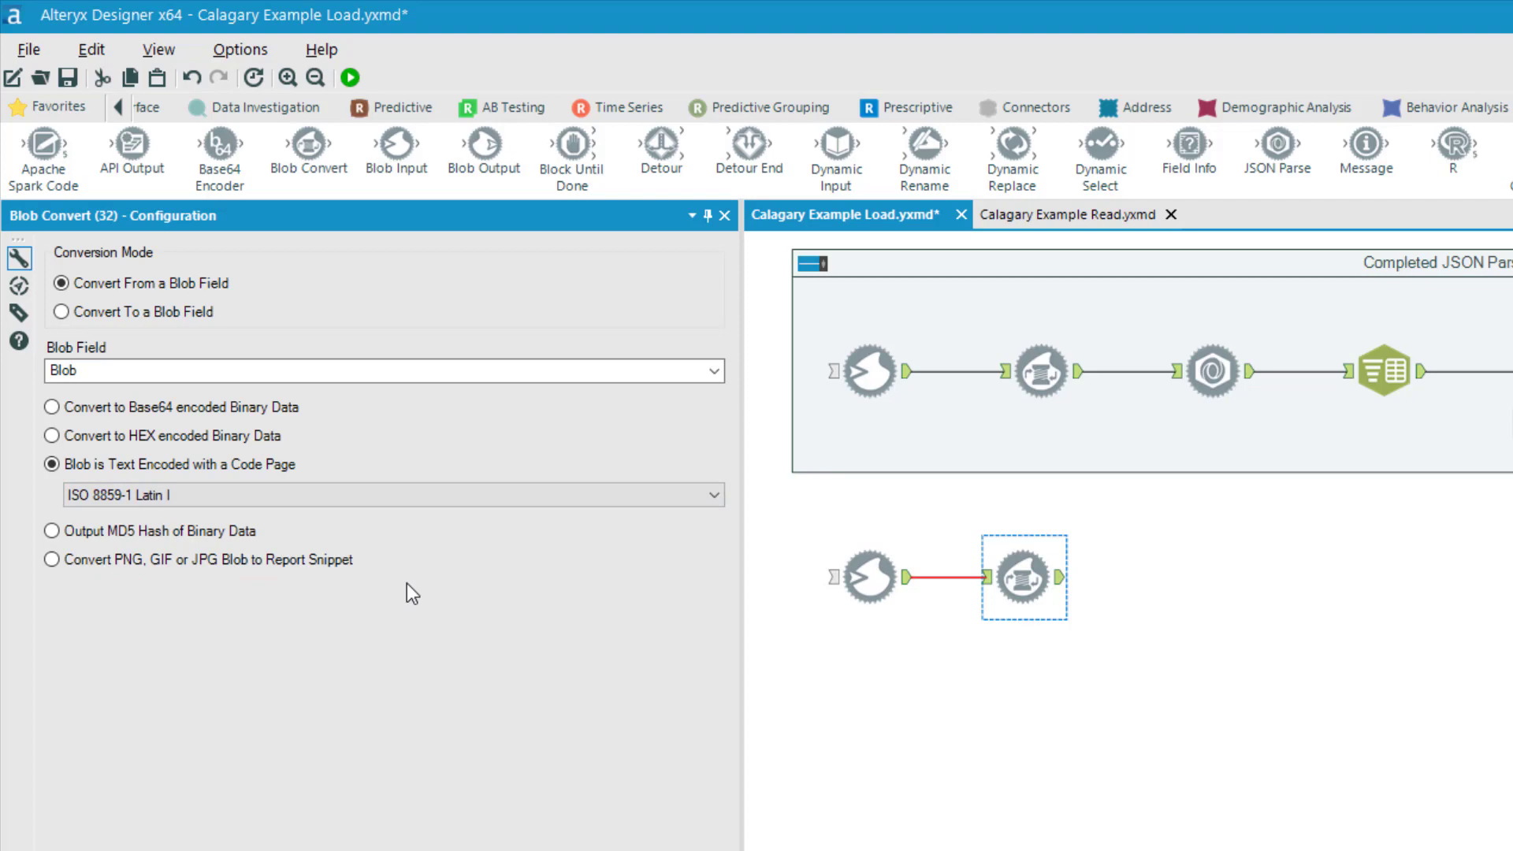
{"action": "left_click", "coordinate": [457, 499]}
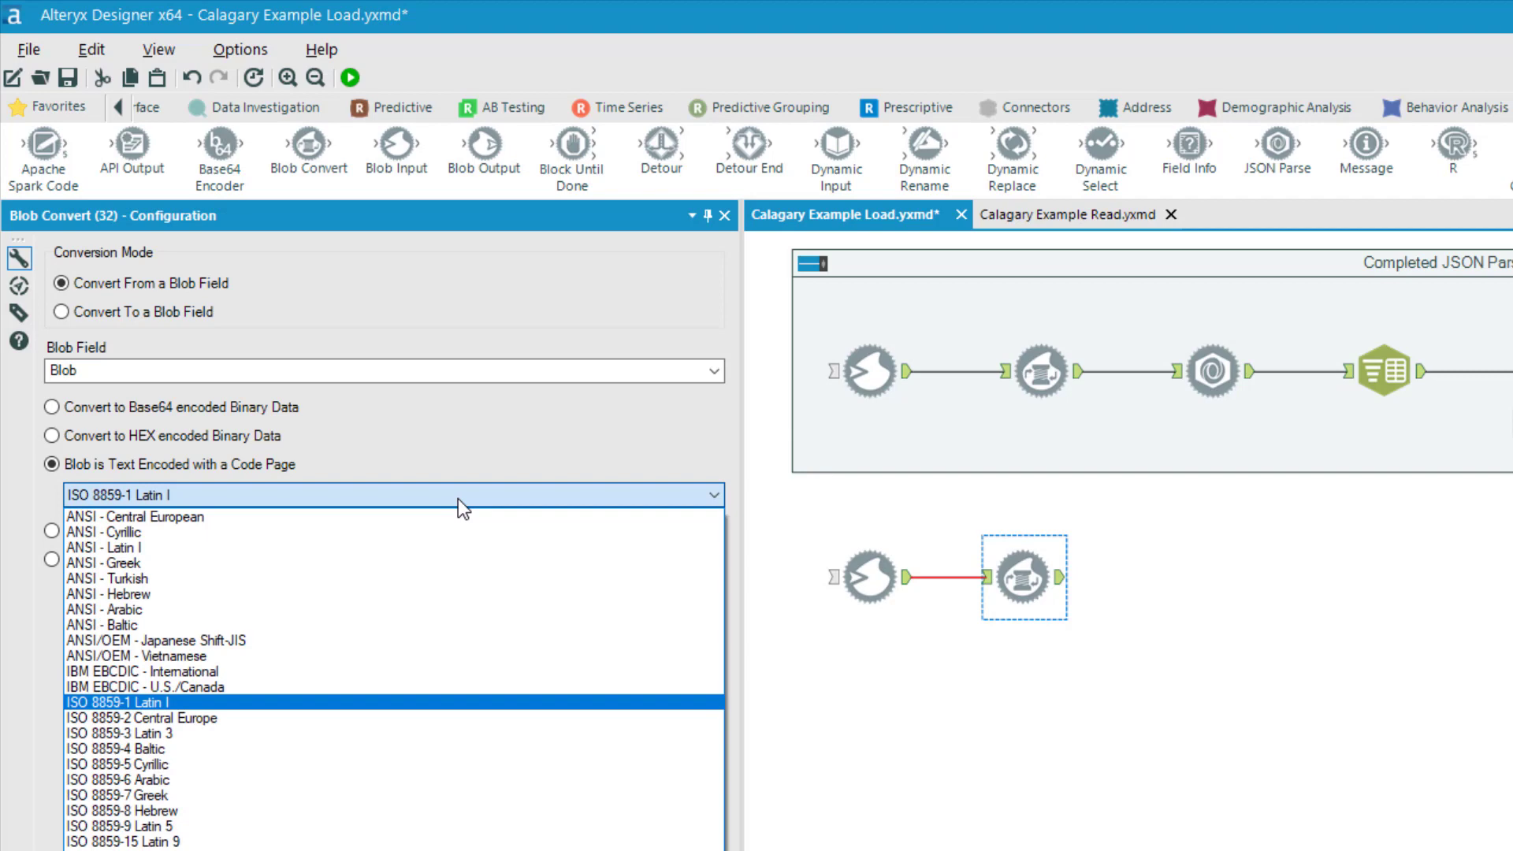
{"action": "left_click", "coordinate": [457, 498]}
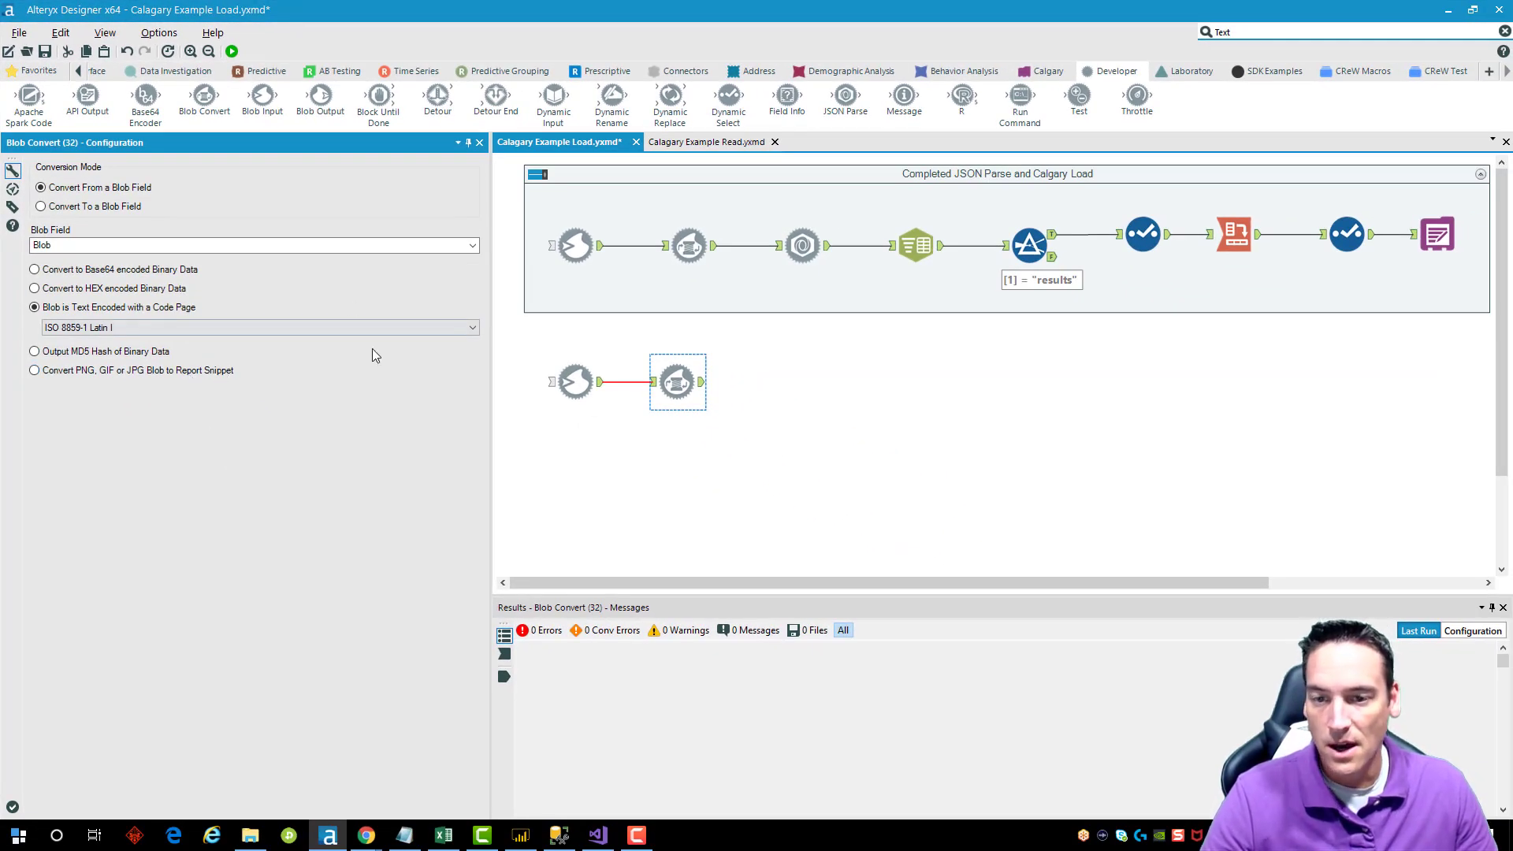
- Shift the new Blob Convert tool slightly right and connect a JSON Parse tool after it, using Blob as the JSON field
{"action": "left_click", "coordinate": [684, 383]}
{"action": "left_click_drag", "start_coordinate": [683, 383], "coordinate": [696, 383]}
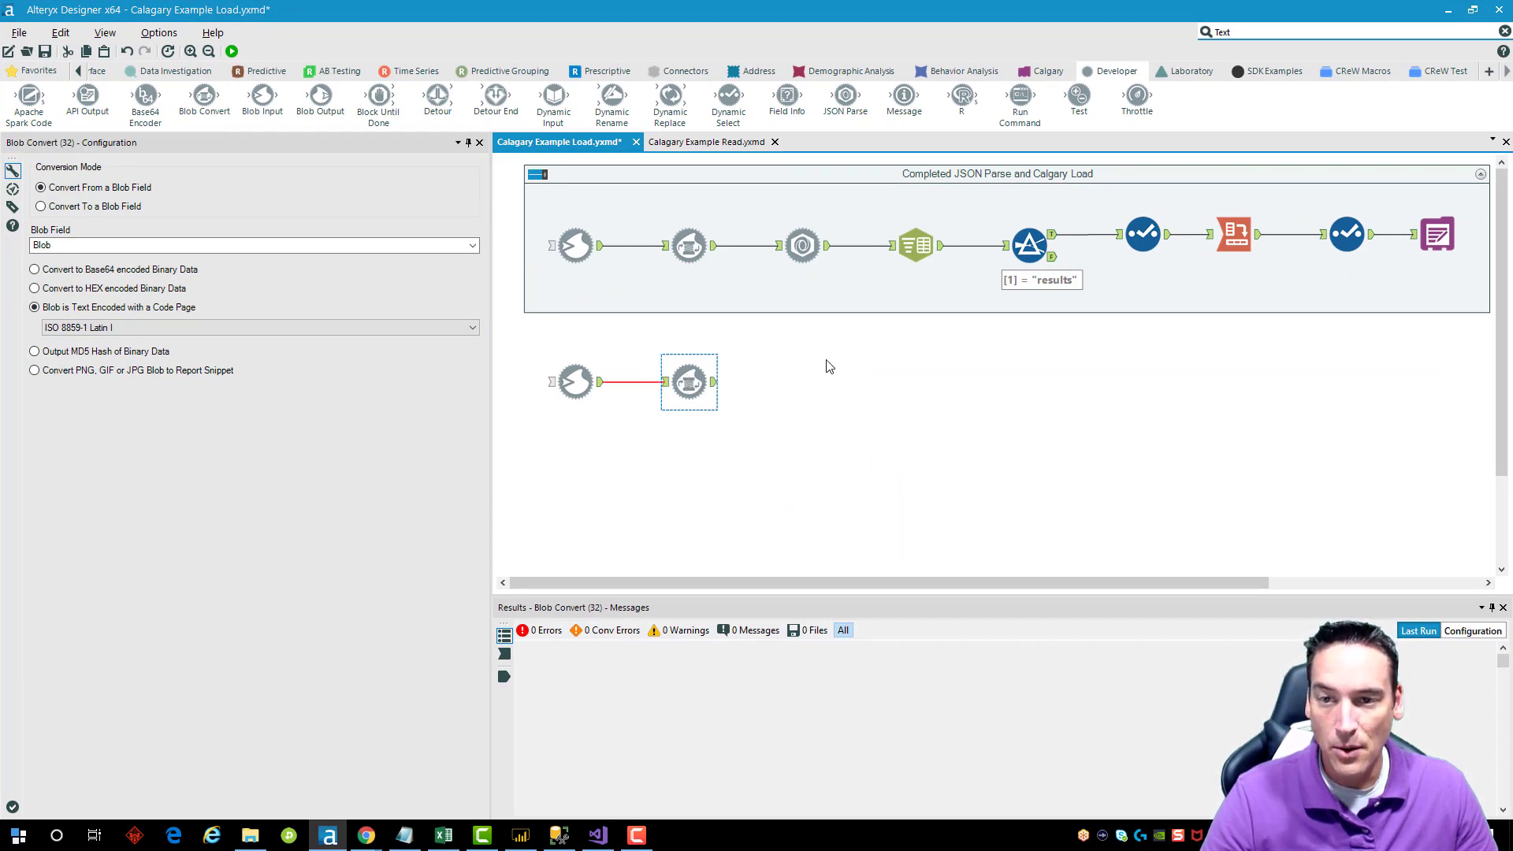
{"action": "left_click_drag", "start_coordinate": [845, 97], "coordinate": [791, 382]}
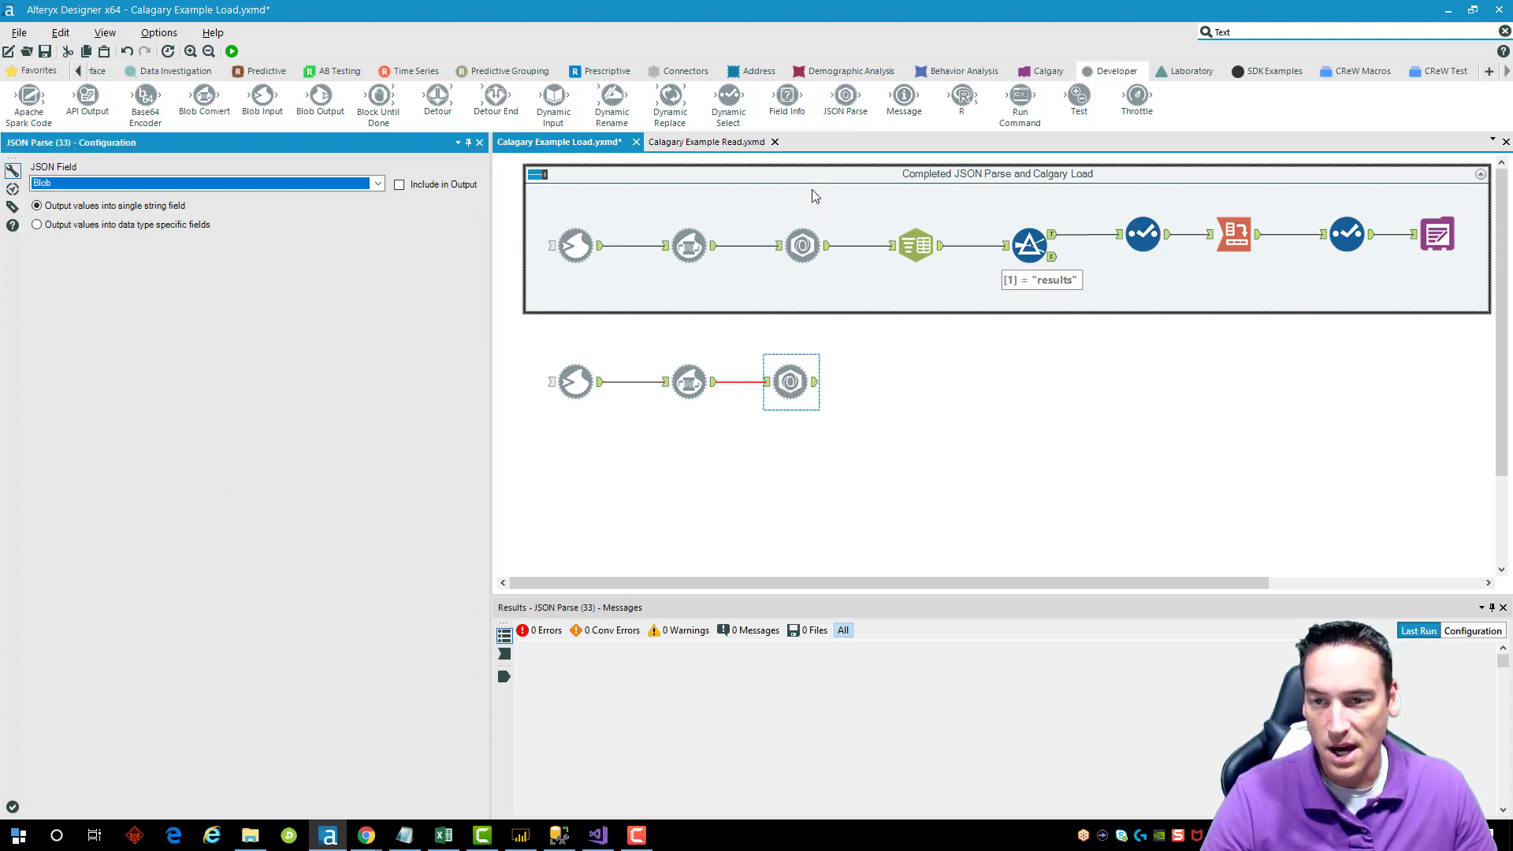
{"action": "left_click", "coordinate": [333, 186]}
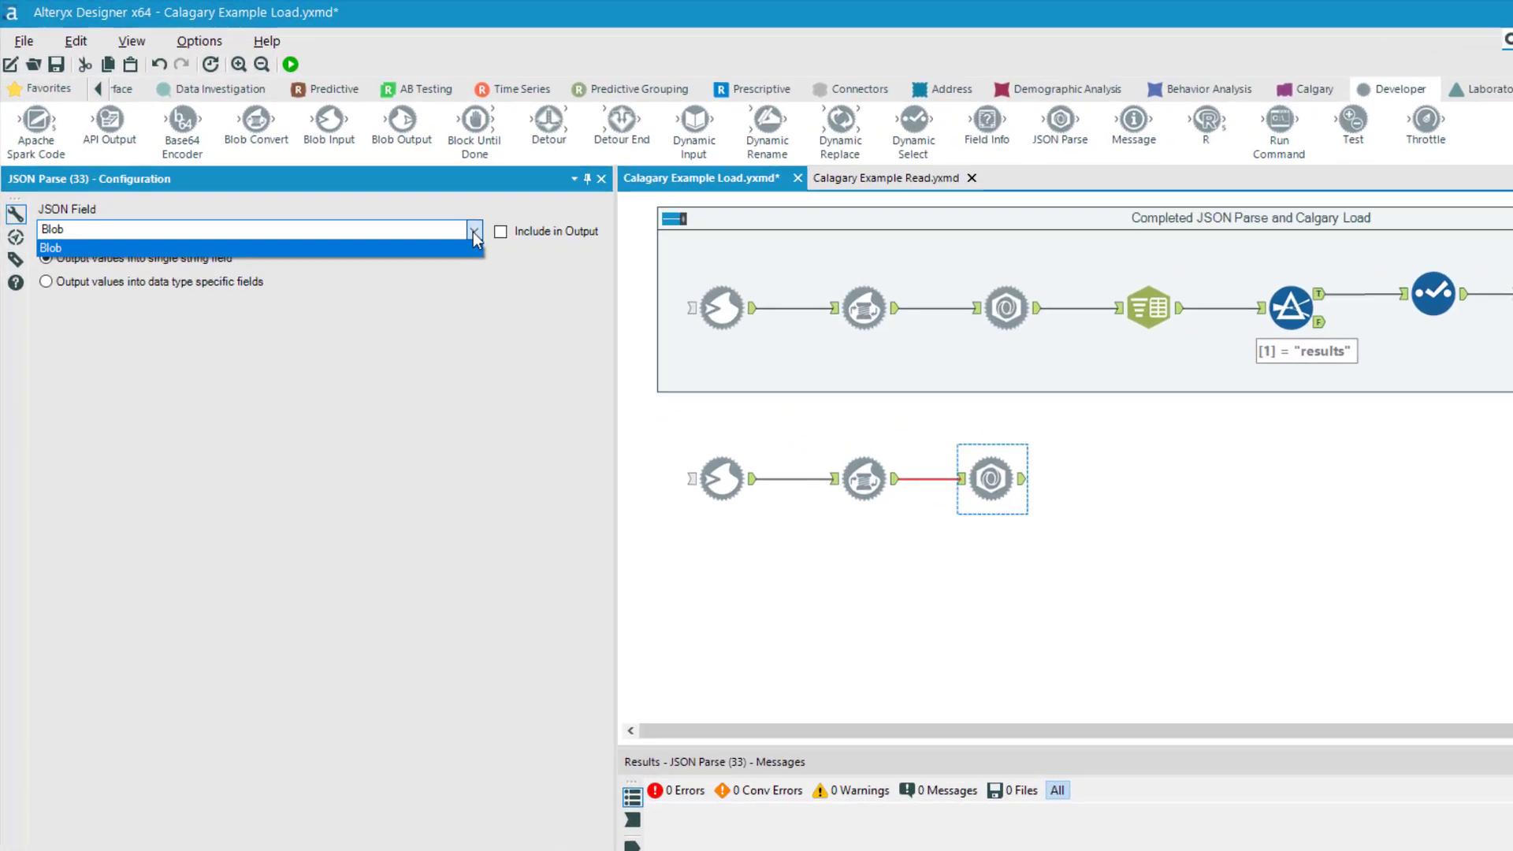
{"action": "left_click", "coordinate": [347, 187]}
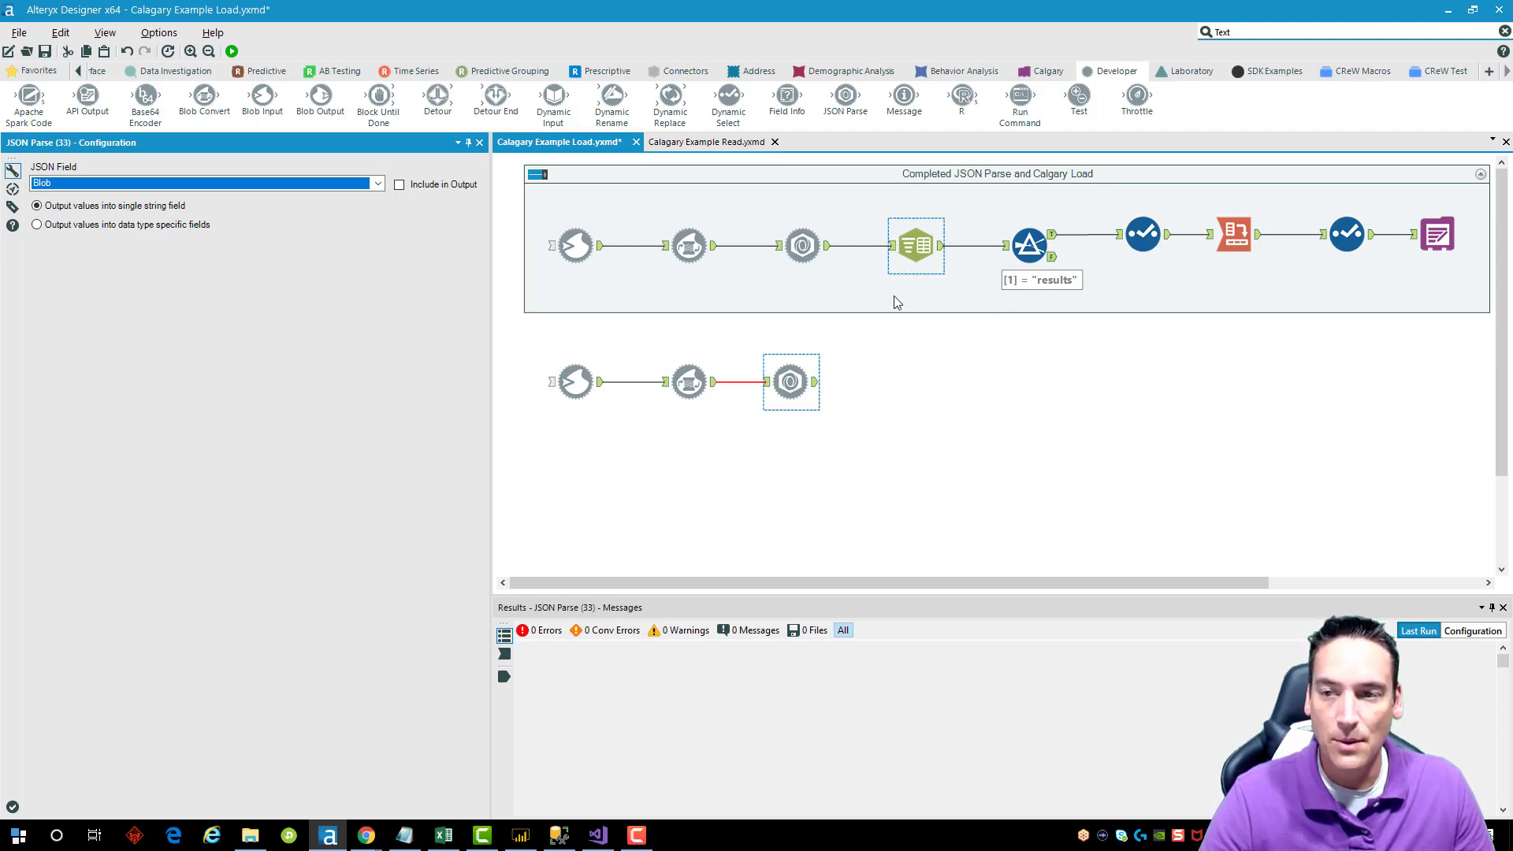
- Add a Text To Columns tool from the Parse category and connect it after the new JSON Parse tool
{"action": "left_click", "coordinate": [79, 73]}
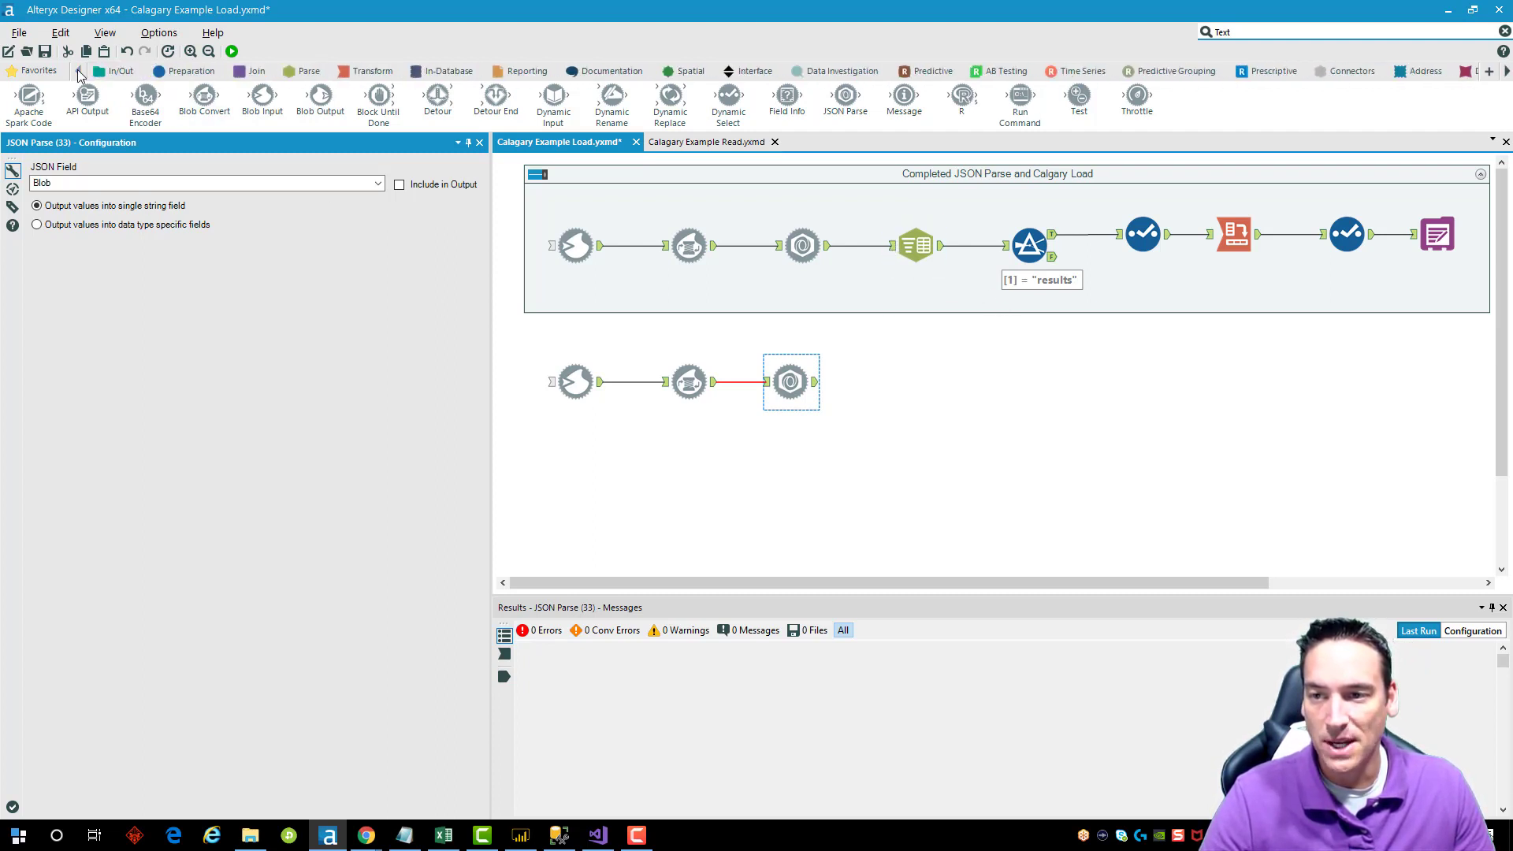
{"action": "left_click", "coordinate": [304, 71]}
{"action": "left_click_drag", "start_coordinate": [142, 99], "coordinate": [906, 381]}
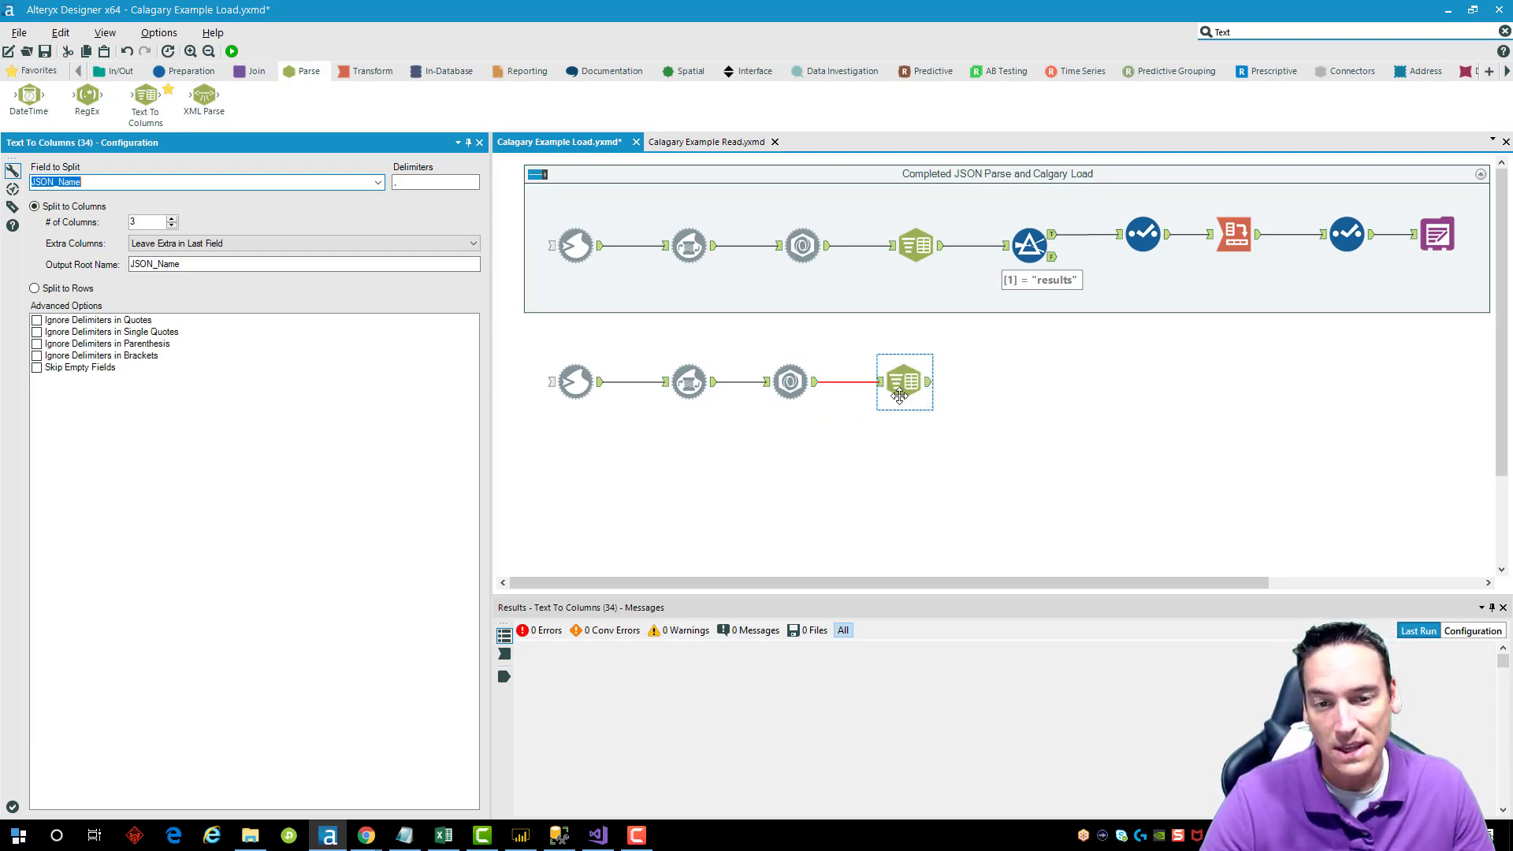
{"action": "left_click", "coordinate": [832, 465]}
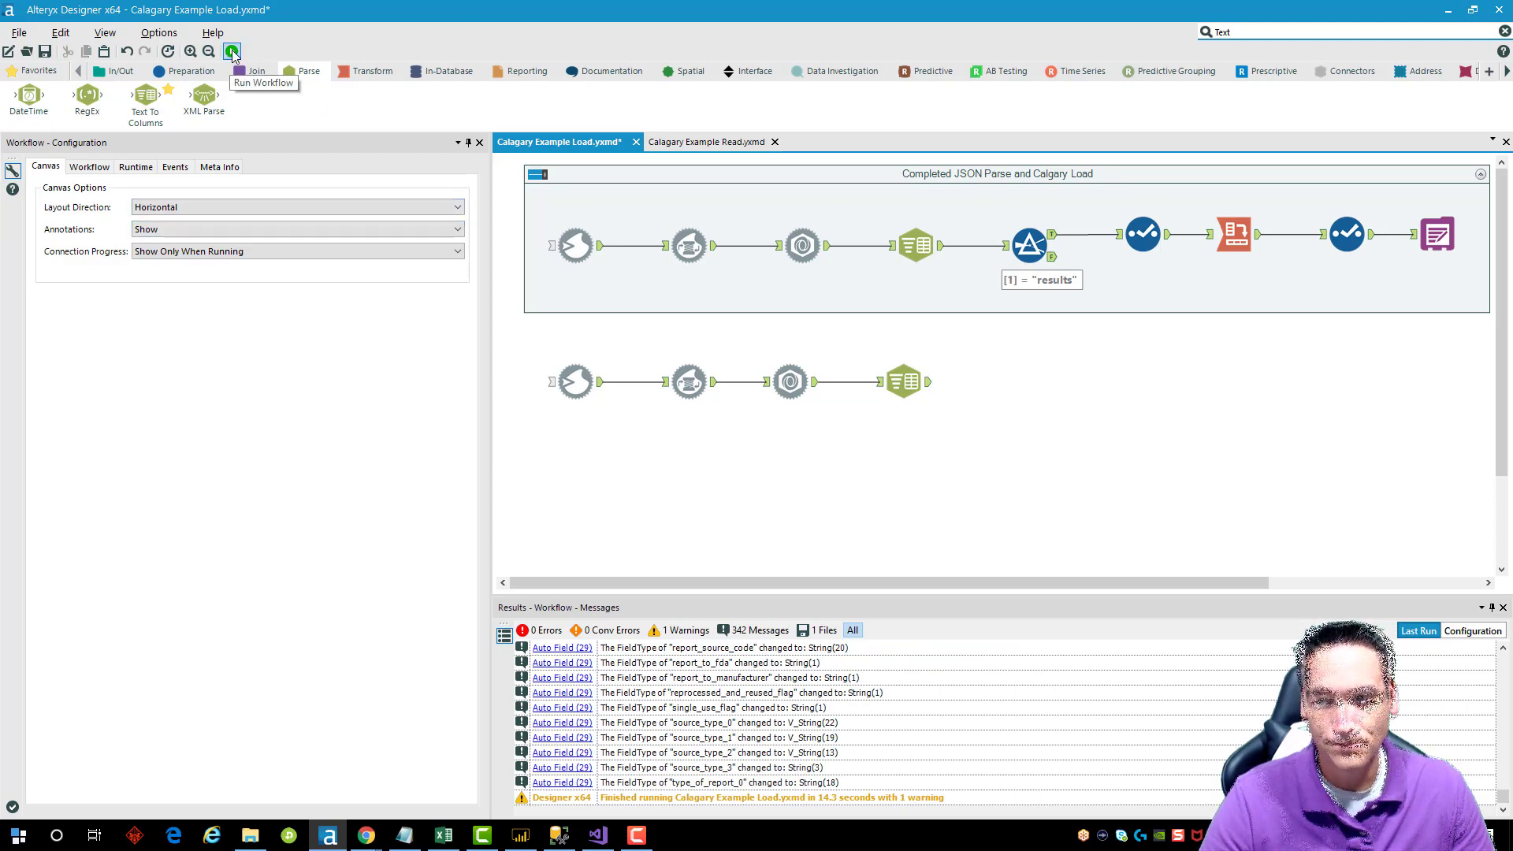
- Run the workflow with the completed container disabled and view the new JSON Parse tool's output records
{"action": "left_click", "coordinate": [232, 52]}
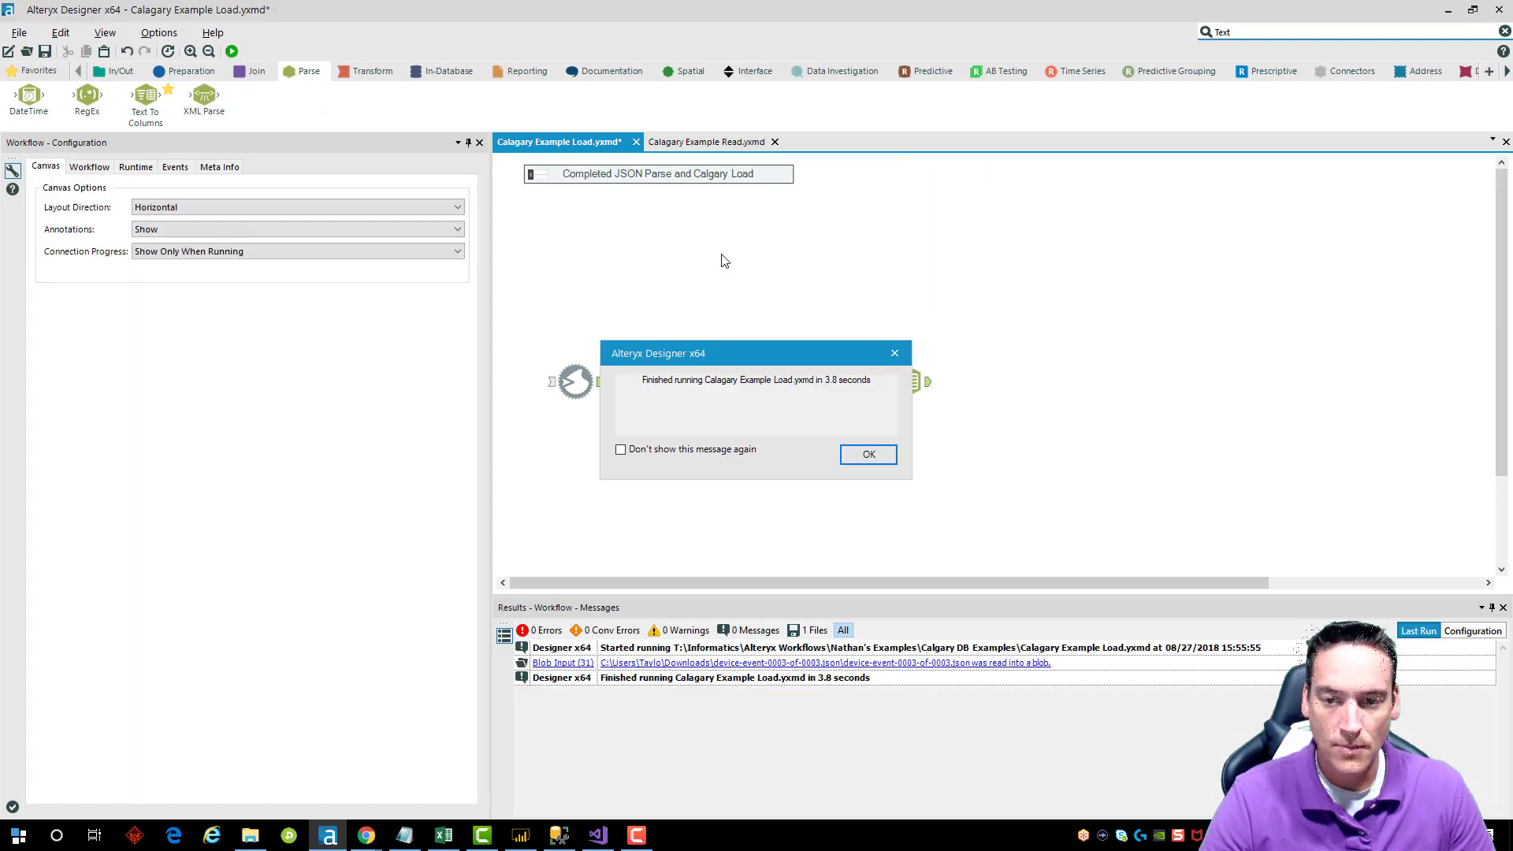
{"action": "left_click", "coordinate": [889, 457]}
{"action": "left_click", "coordinate": [818, 394]}
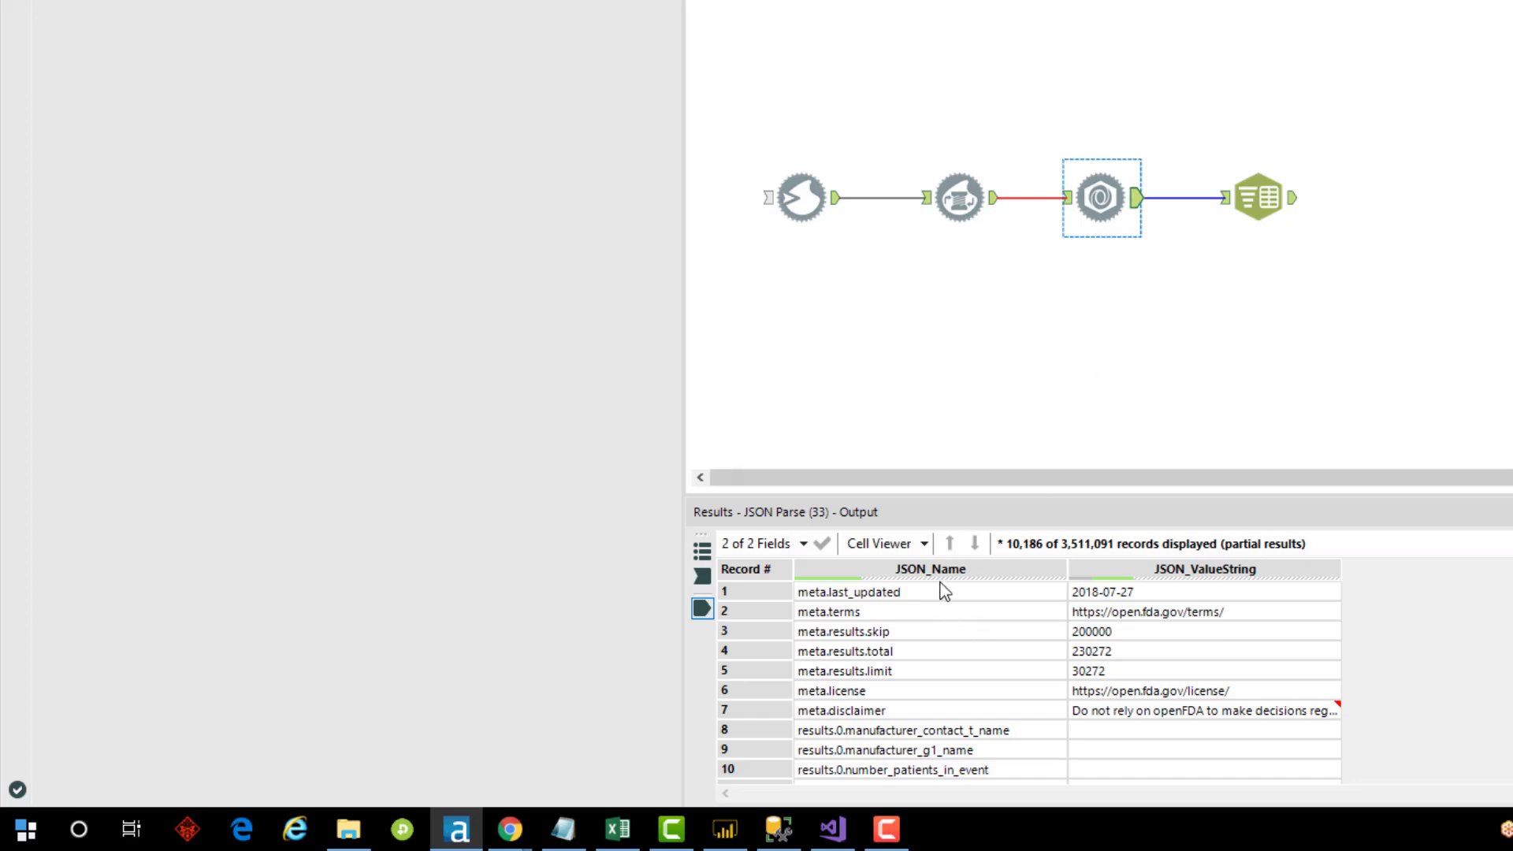
- Examine the JSON_Name entries in the JSON Parse output, from the meta records through the fields of result 0
{"action": "left_click", "coordinate": [930, 654]}
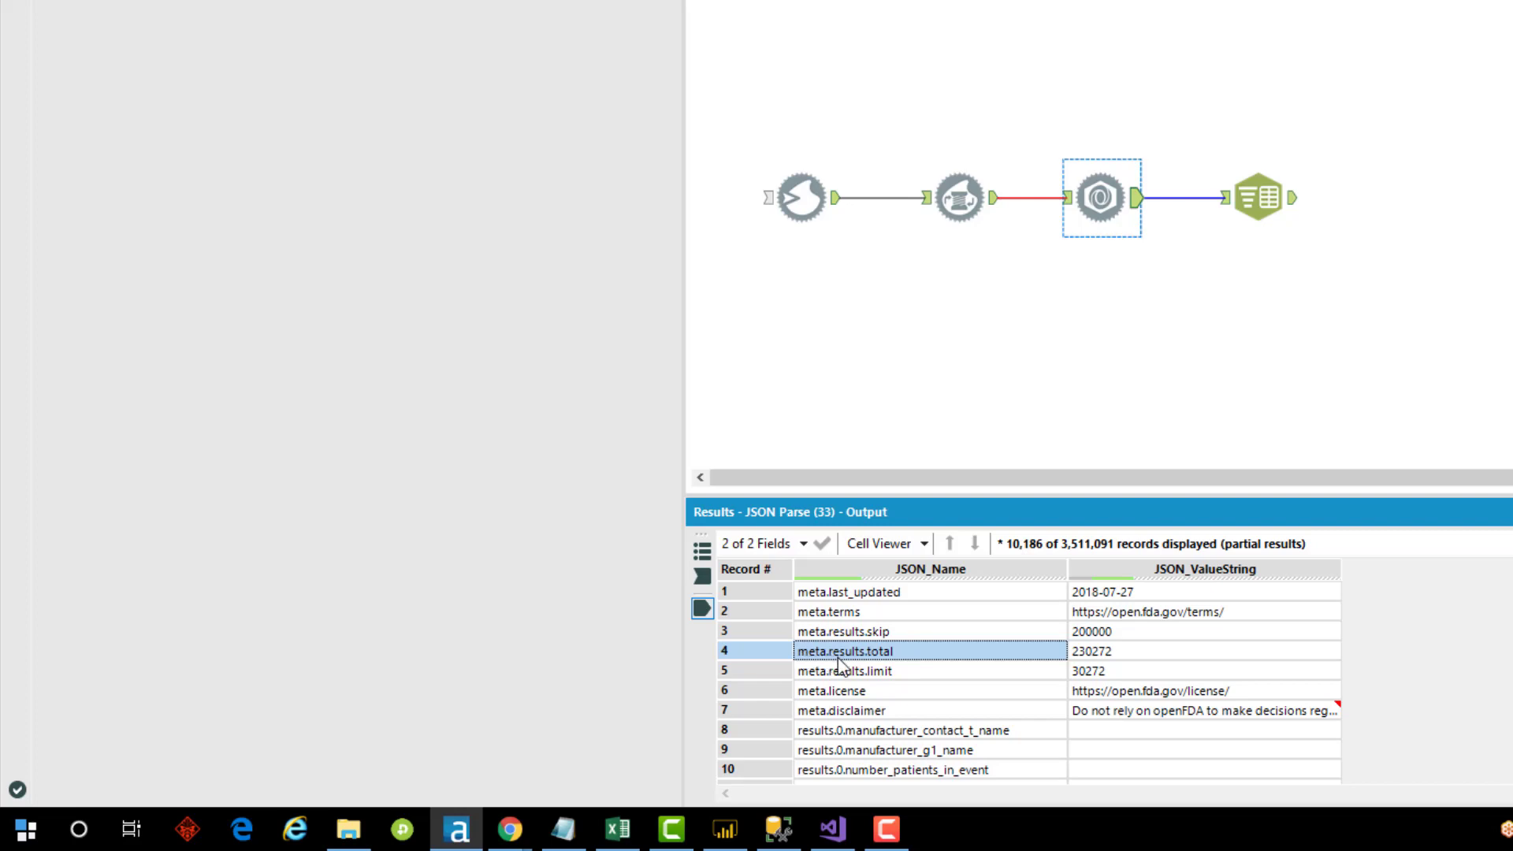
{"action": "scroll", "coordinate": [910, 685], "scroll_direction": "down", "scroll_amount": 3}
{"action": "scroll", "coordinate": [906, 682], "scroll_direction": "up", "scroll_amount": 3}
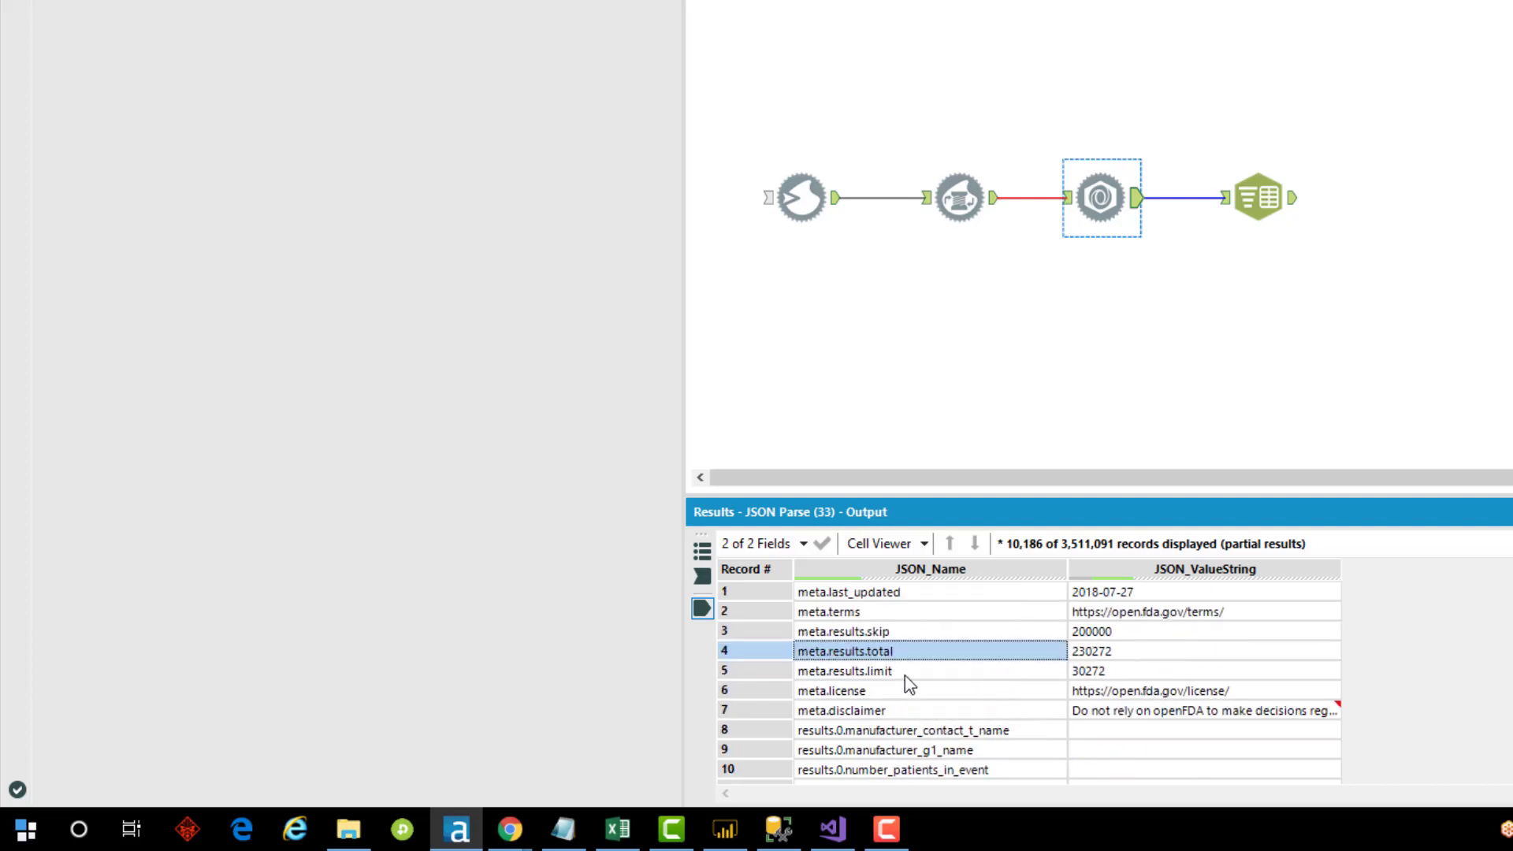
{"action": "left_click", "coordinate": [850, 735]}
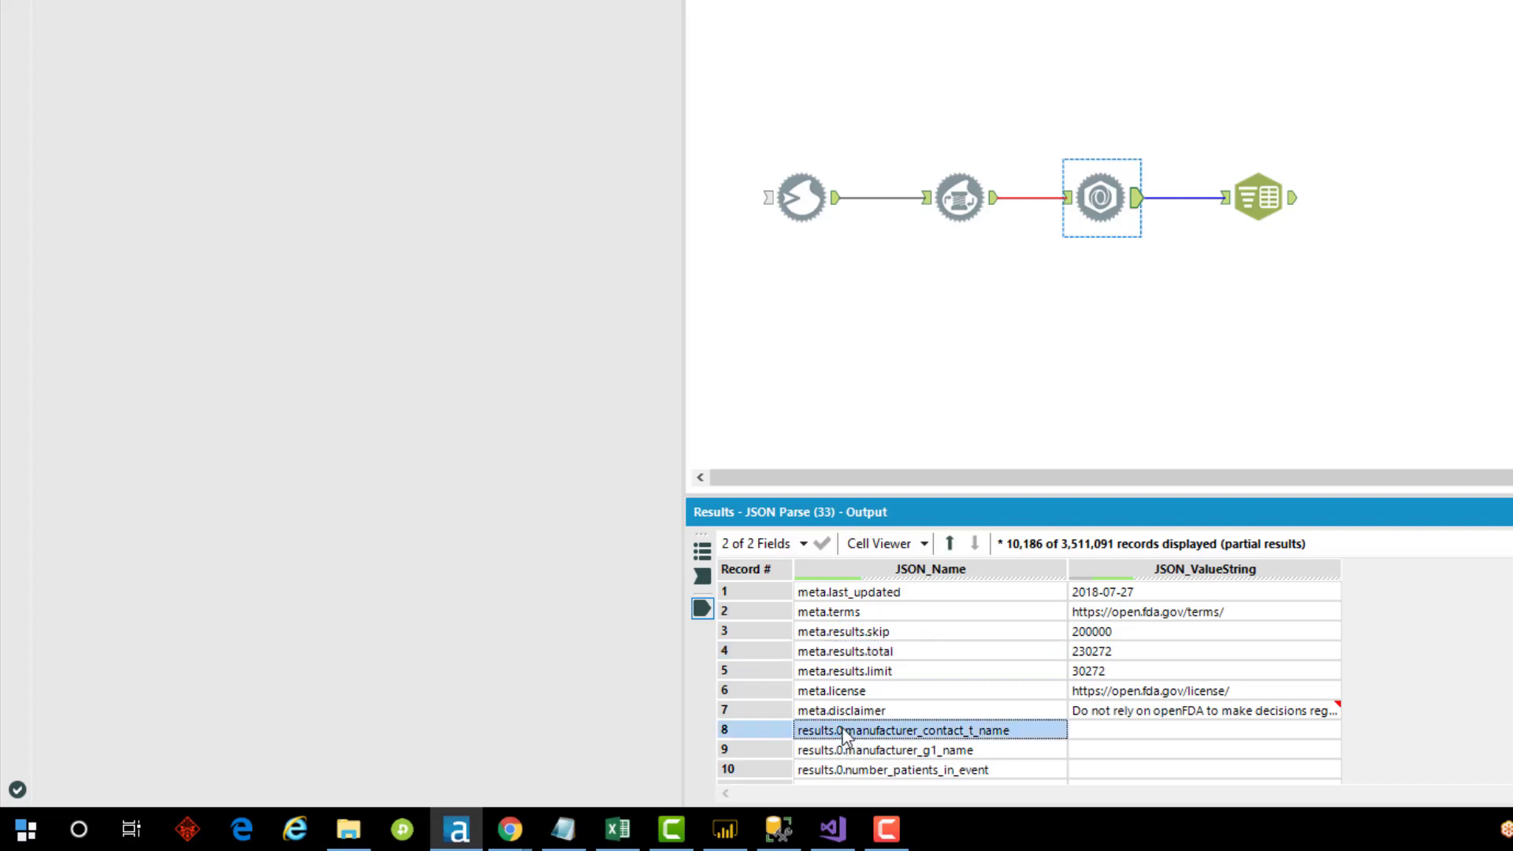
{"action": "scroll", "coordinate": [859, 694], "scroll_direction": "down", "scroll_amount": 1}
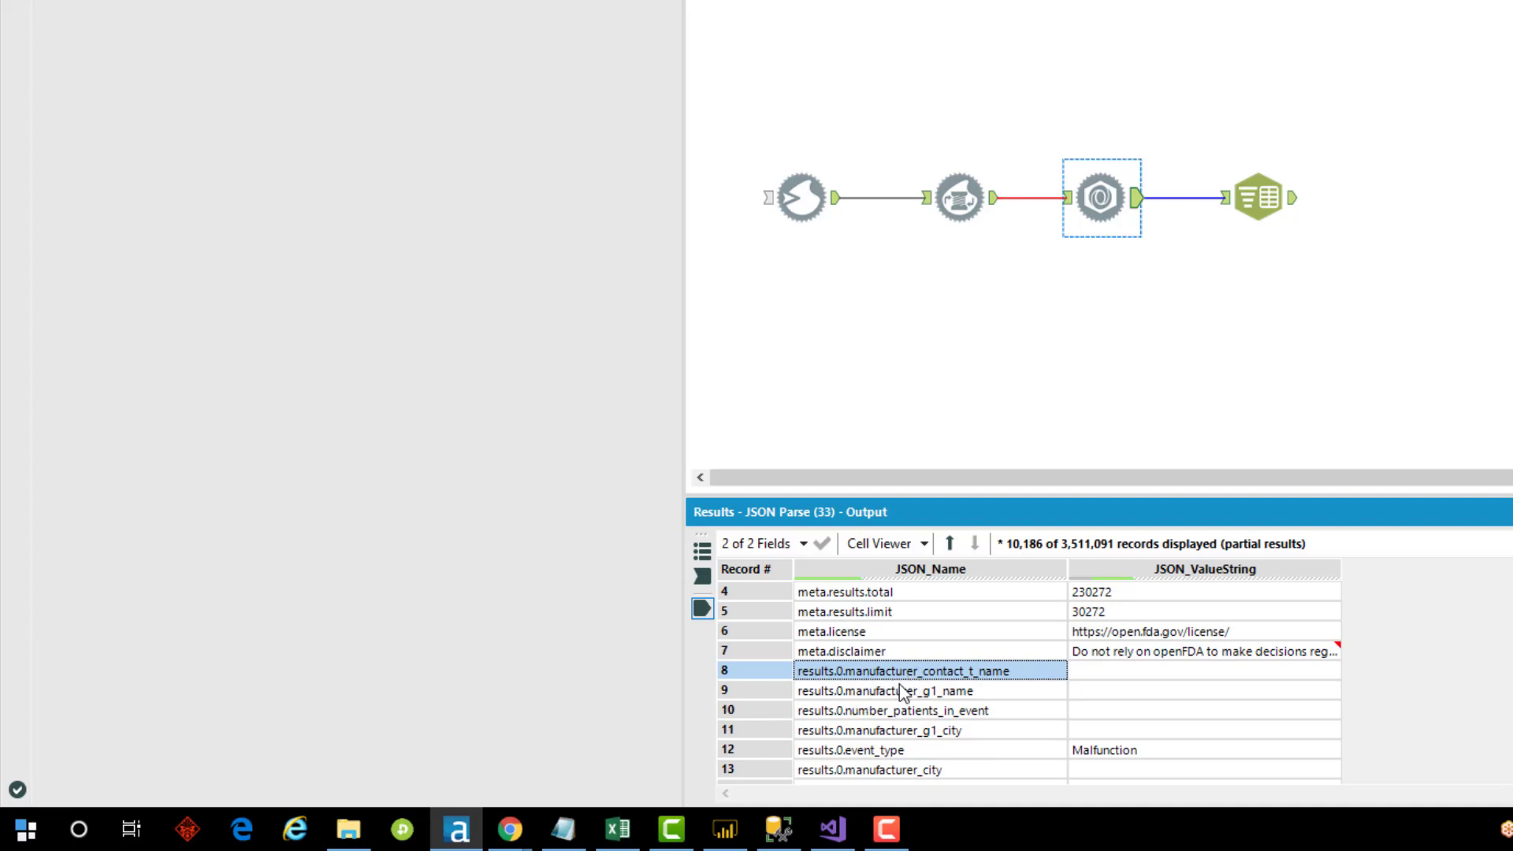
{"action": "scroll", "coordinate": [897, 701], "scroll_direction": "down", "scroll_amount": 1}
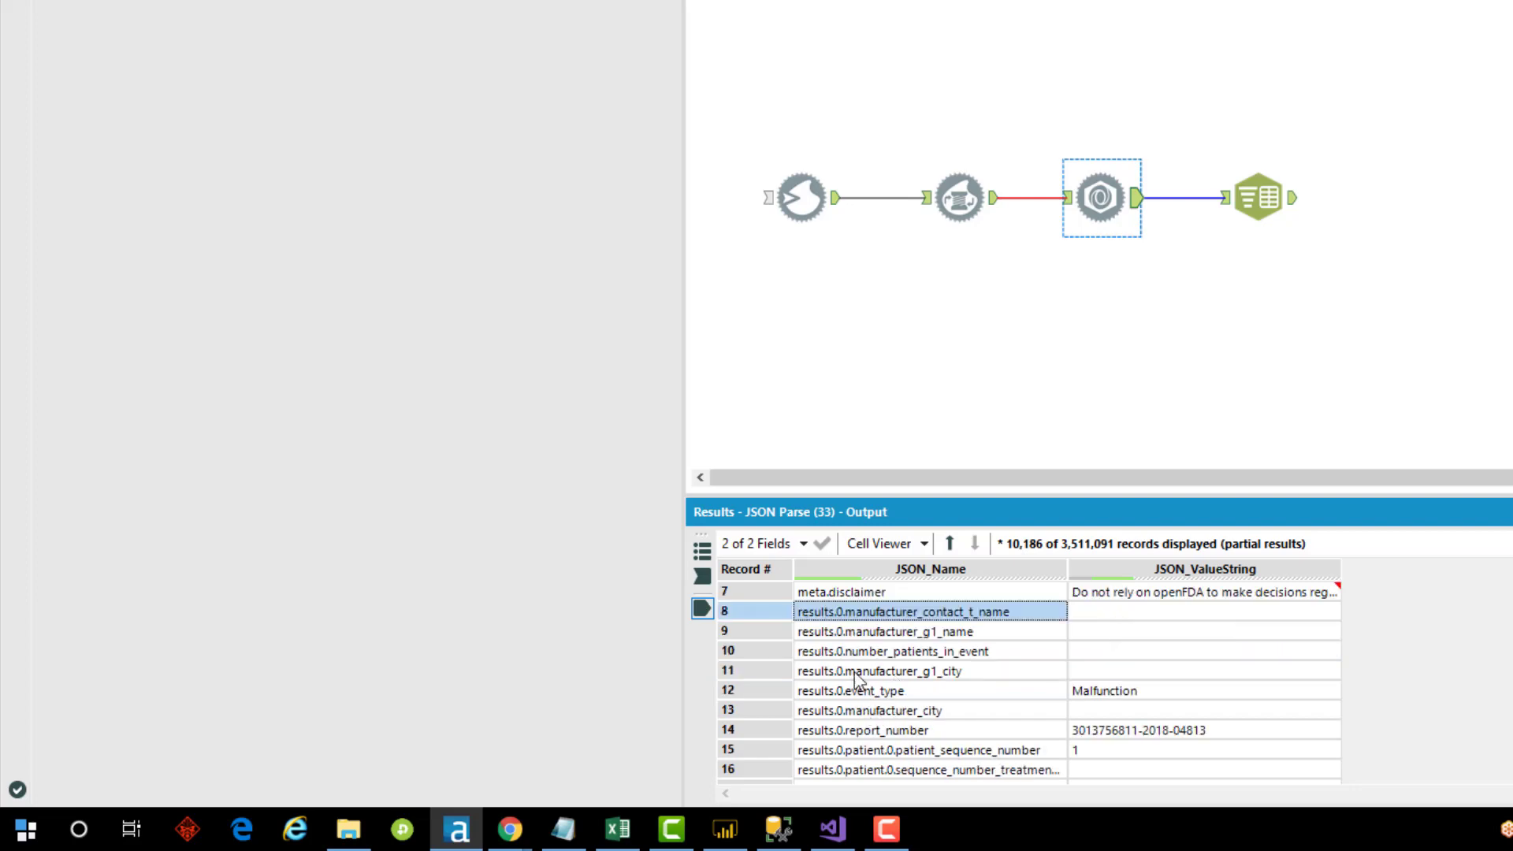
{"action": "scroll", "coordinate": [847, 683], "scroll_direction": "down", "scroll_amount": 2}
{"action": "scroll", "coordinate": [846, 692], "scroll_direction": "down", "scroll_amount": 12}
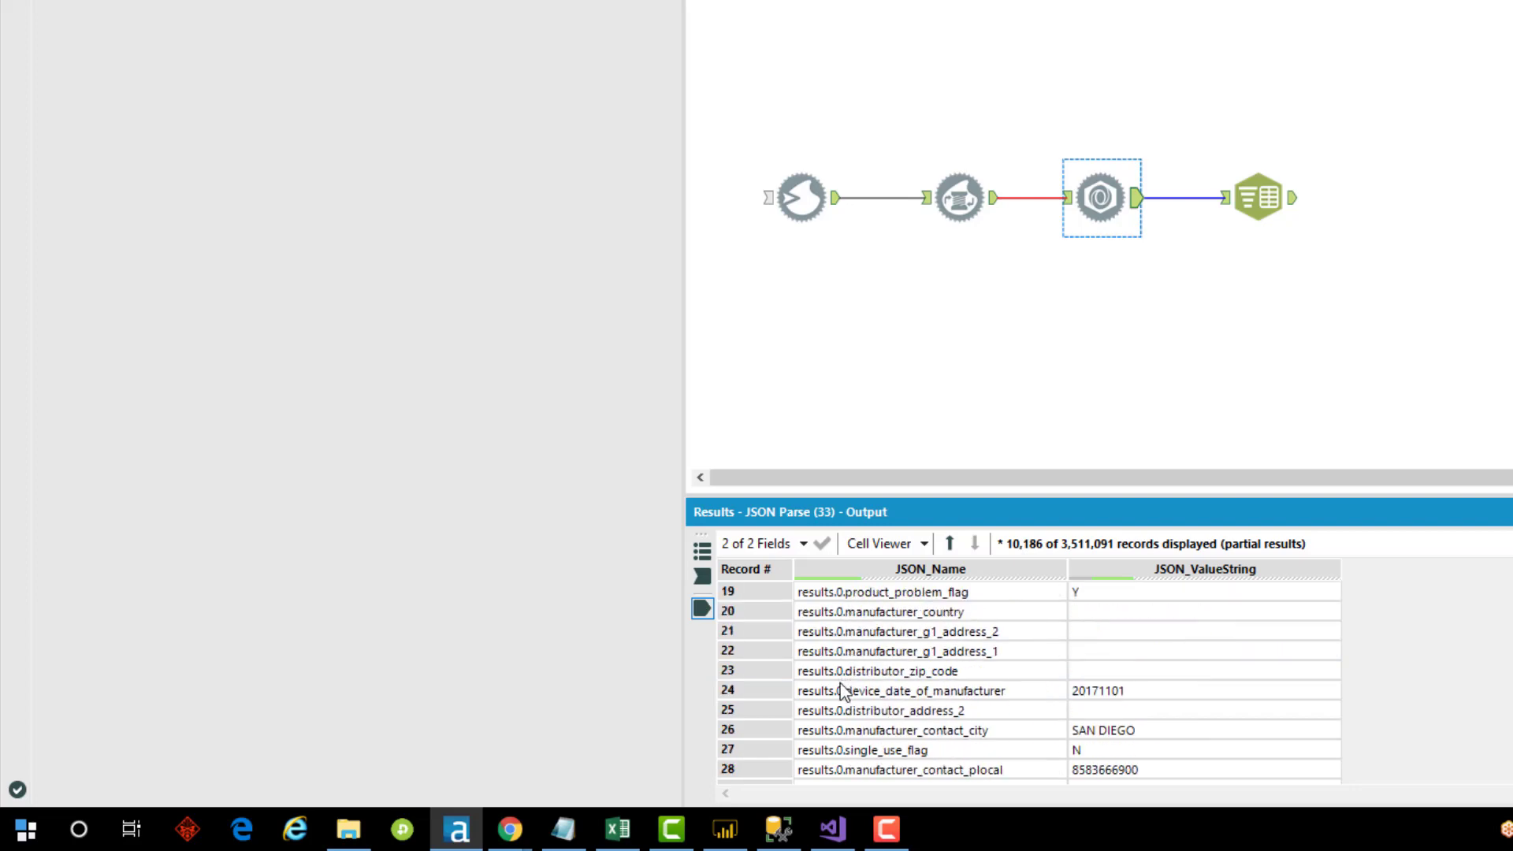
{"action": "scroll", "coordinate": [845, 689], "scroll_direction": "down", "scroll_amount": 11}
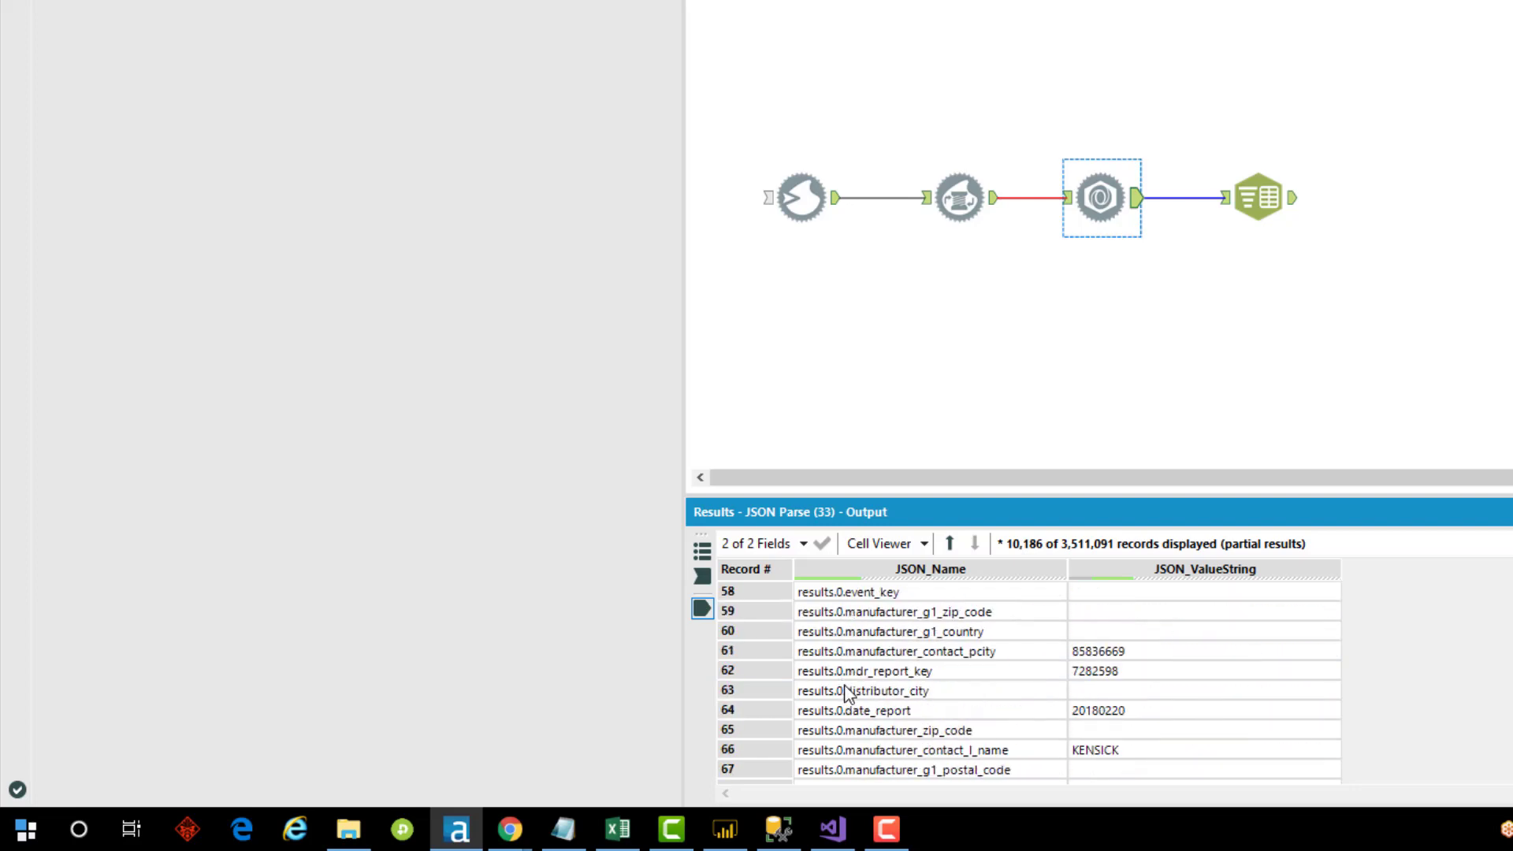
{"action": "scroll", "coordinate": [887, 690], "scroll_direction": "up", "scroll_amount": 20}
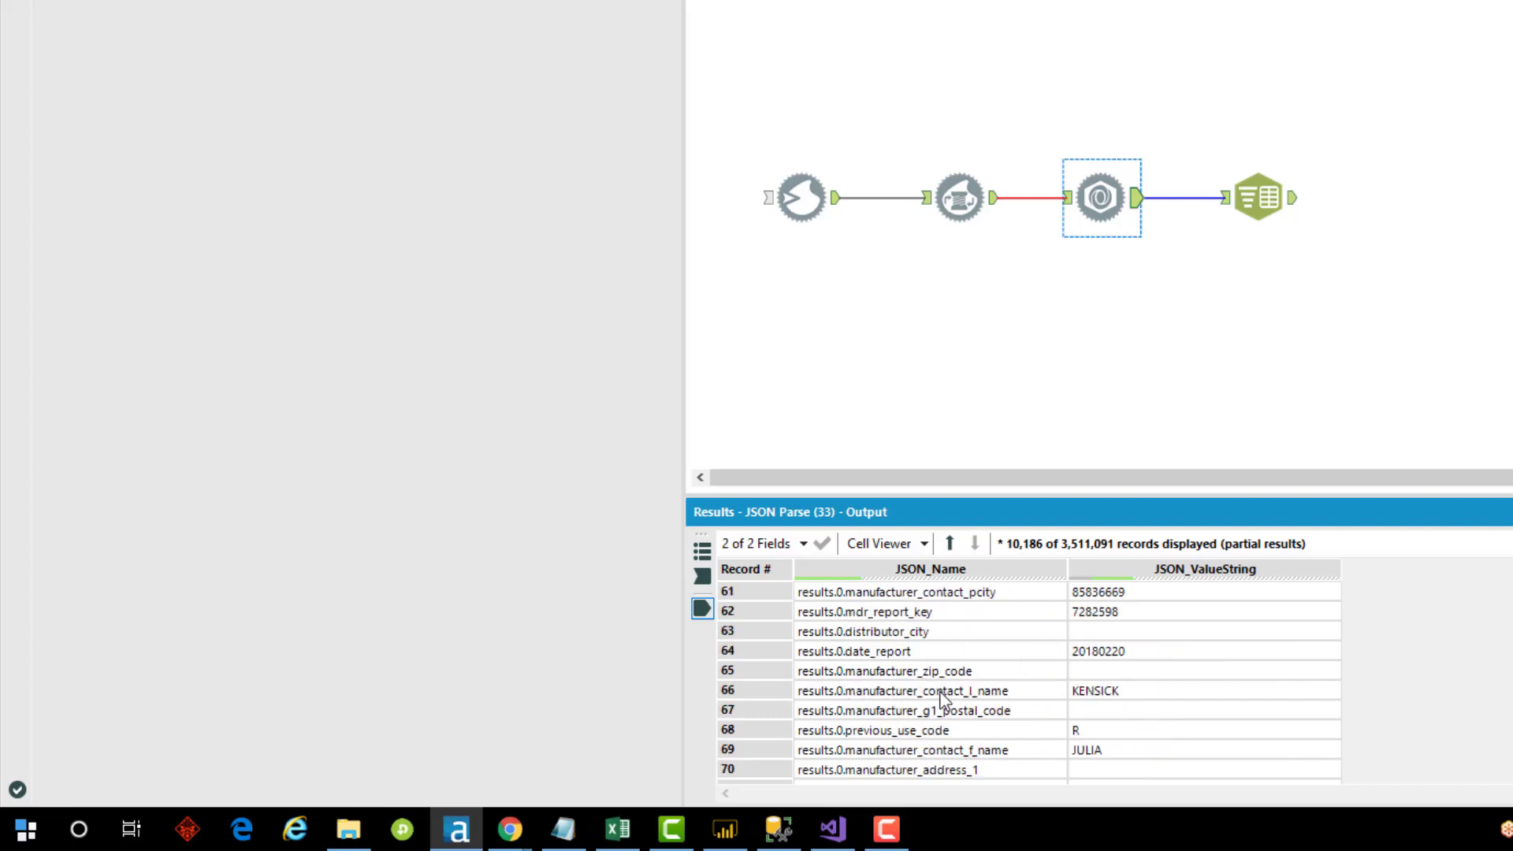
- Review the JSON_ValueString values of the meta records and where the results records begin in the JSON Parse output
{"action": "left_click", "coordinate": [962, 727]}
{"action": "left_click", "coordinate": [1133, 631]}
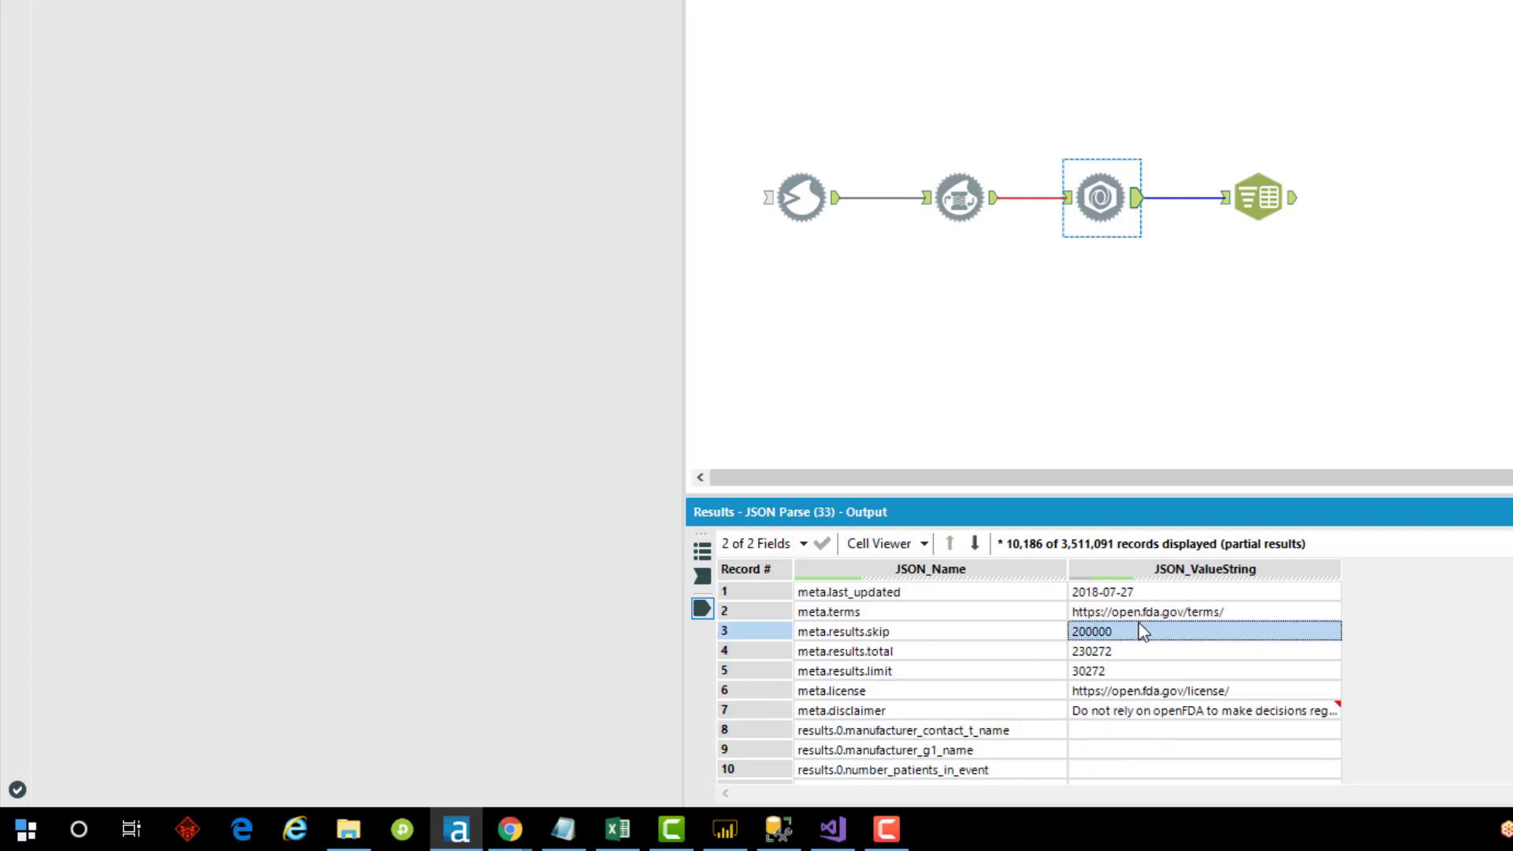
{"action": "left_click", "coordinate": [1159, 618]}
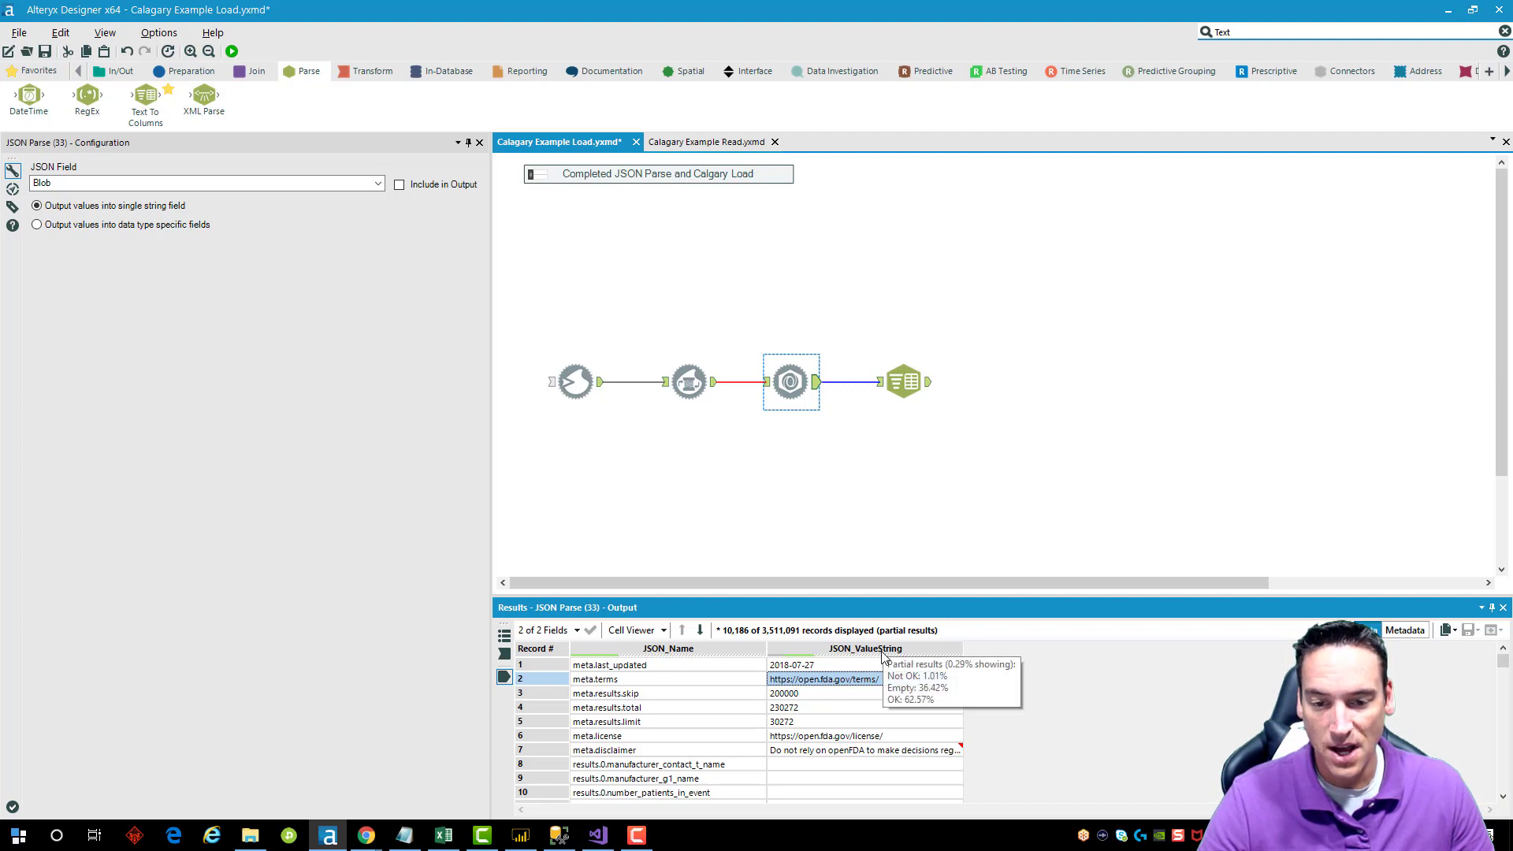
{"action": "left_click", "coordinate": [799, 667]}
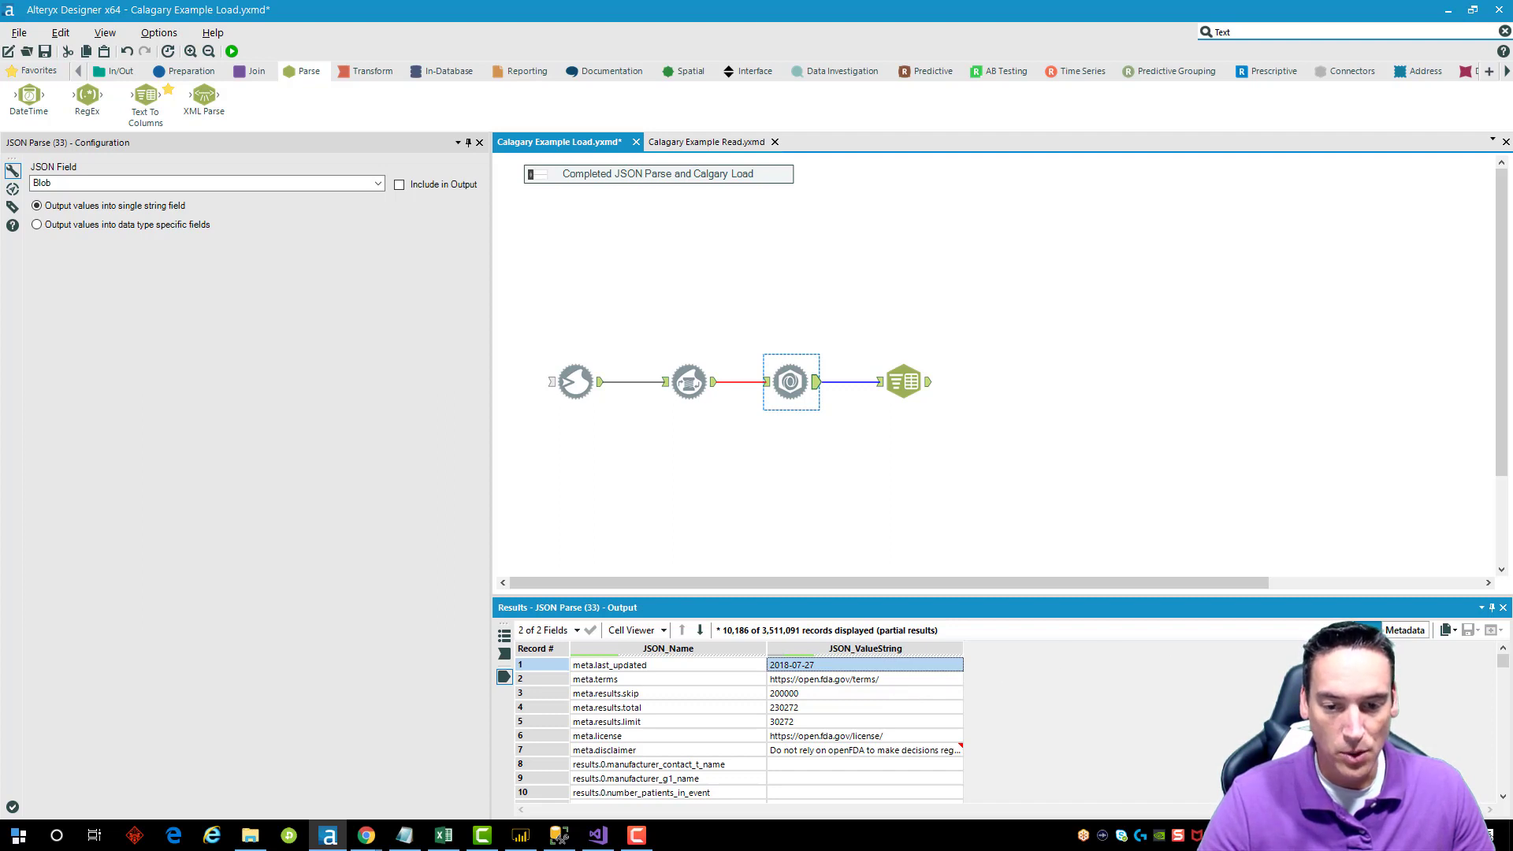
{"action": "left_click", "coordinate": [892, 682]}
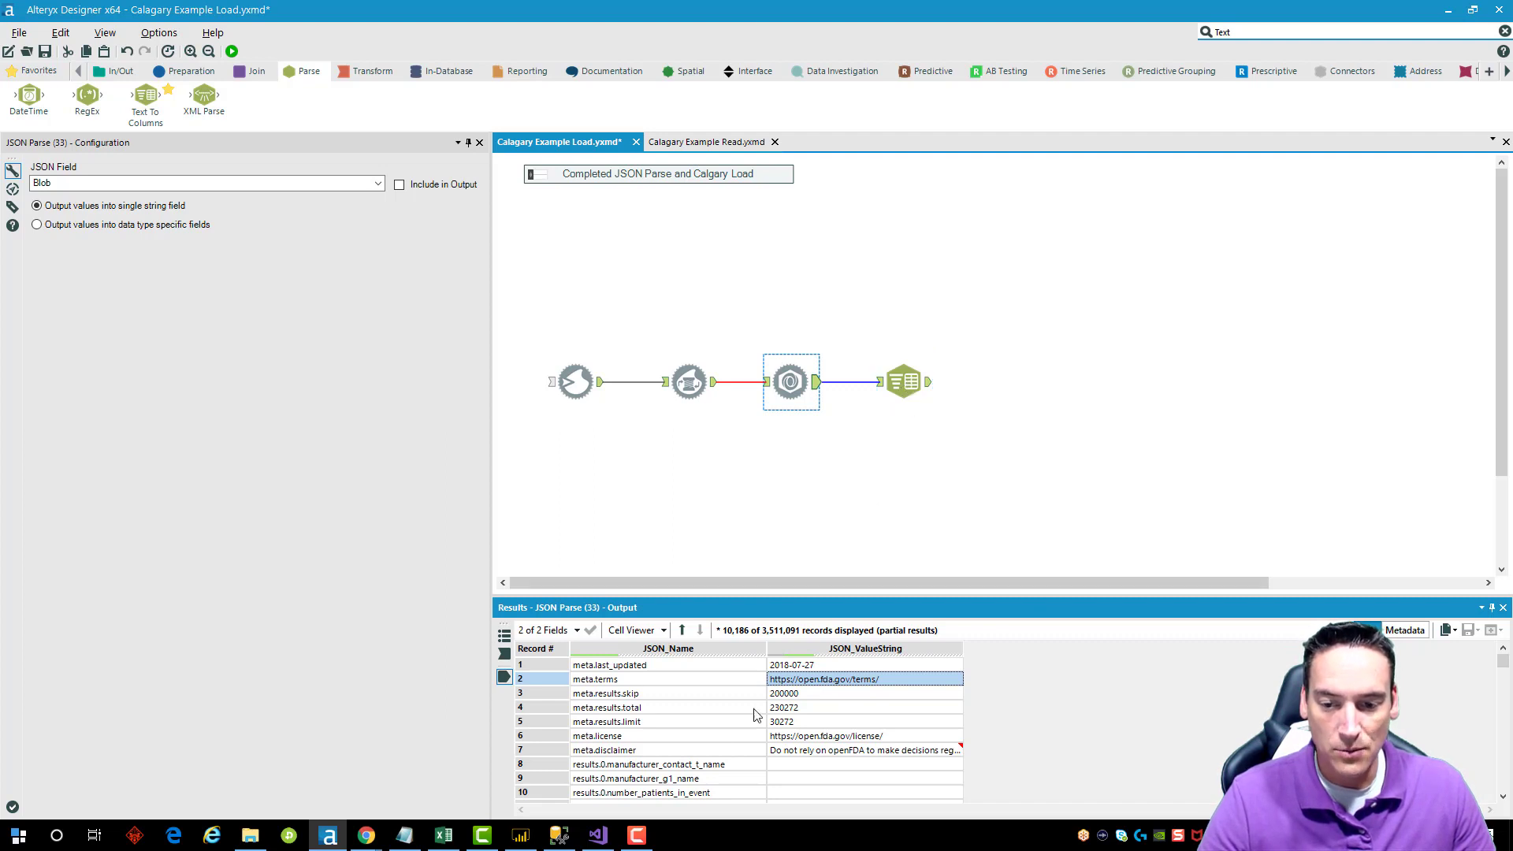
{"action": "left_click", "coordinate": [633, 764]}
{"action": "scroll", "coordinate": [628, 733], "scroll_direction": "down", "scroll_amount": 2}
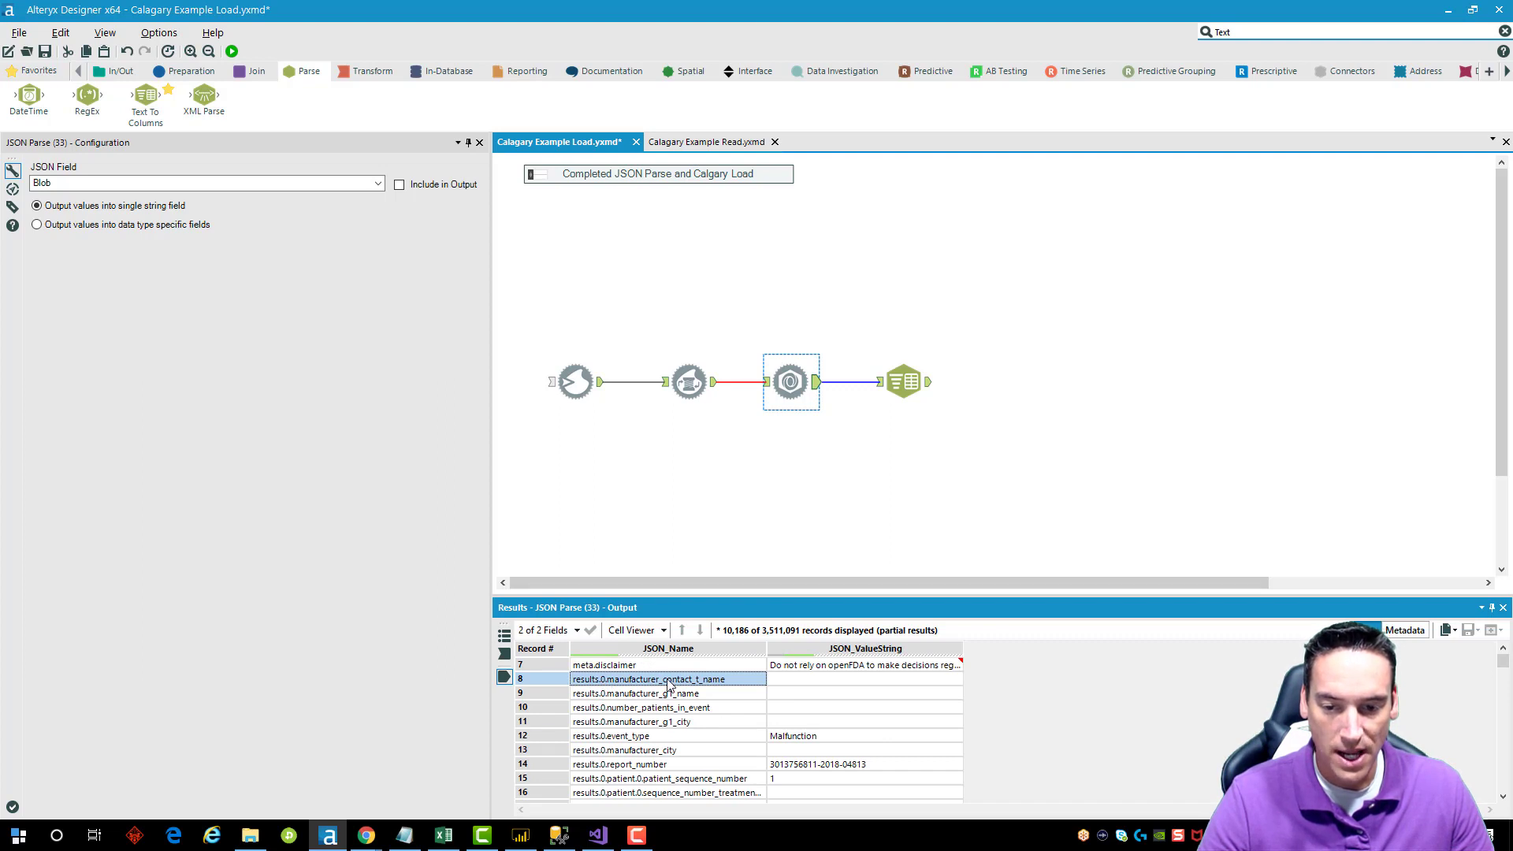
- Configure the Text To Columns tool to split JSON_Name on a period delimiter into 3 columns with root name JSON_Name
{"action": "left_click", "coordinate": [904, 382]}
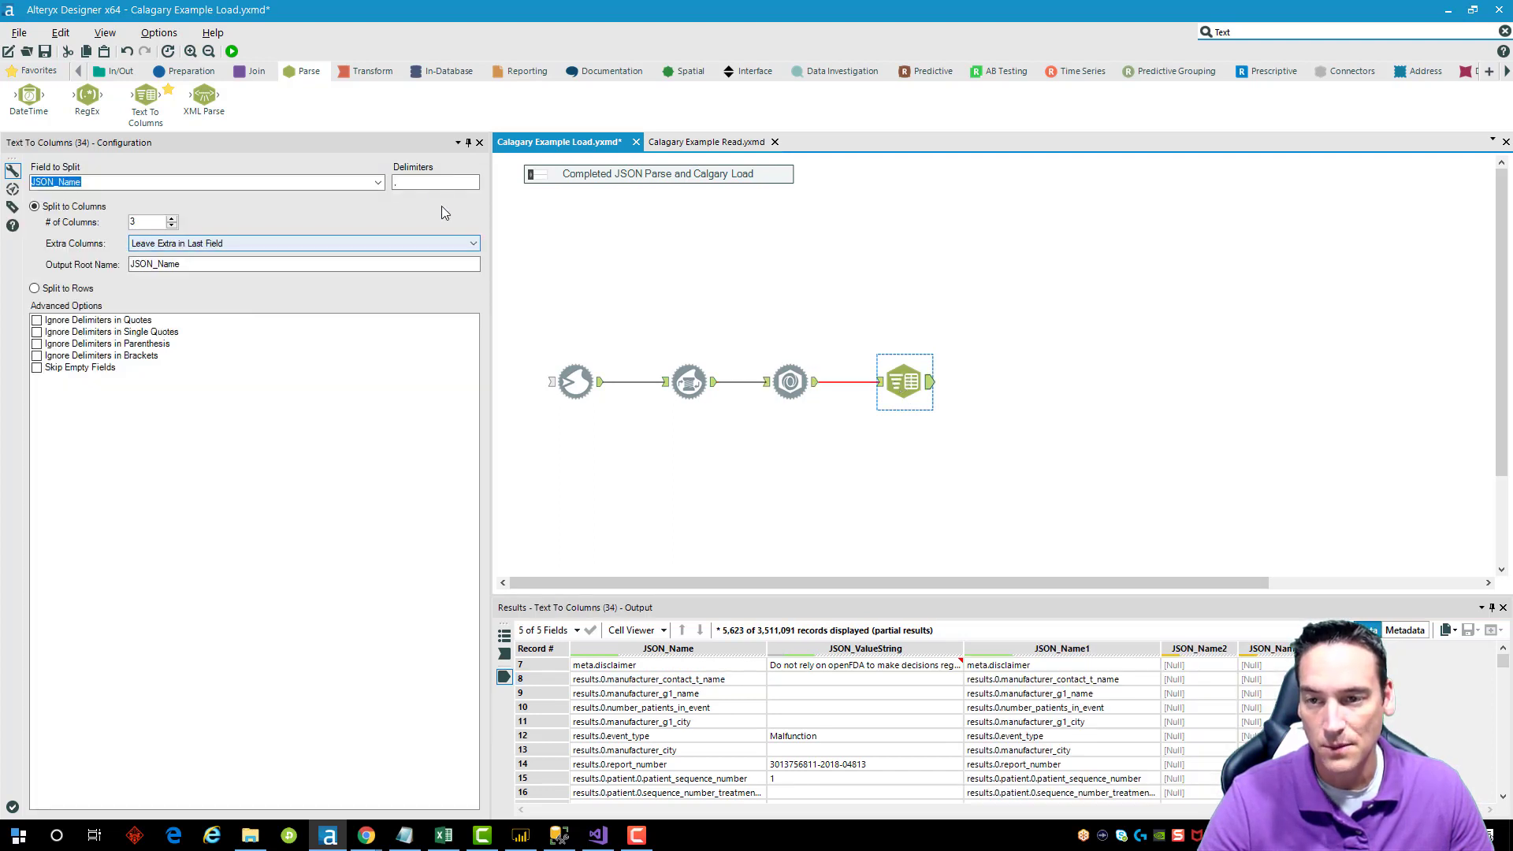
{"action": "left_click", "coordinate": [435, 183]}
{"action": "type", "text": "."}
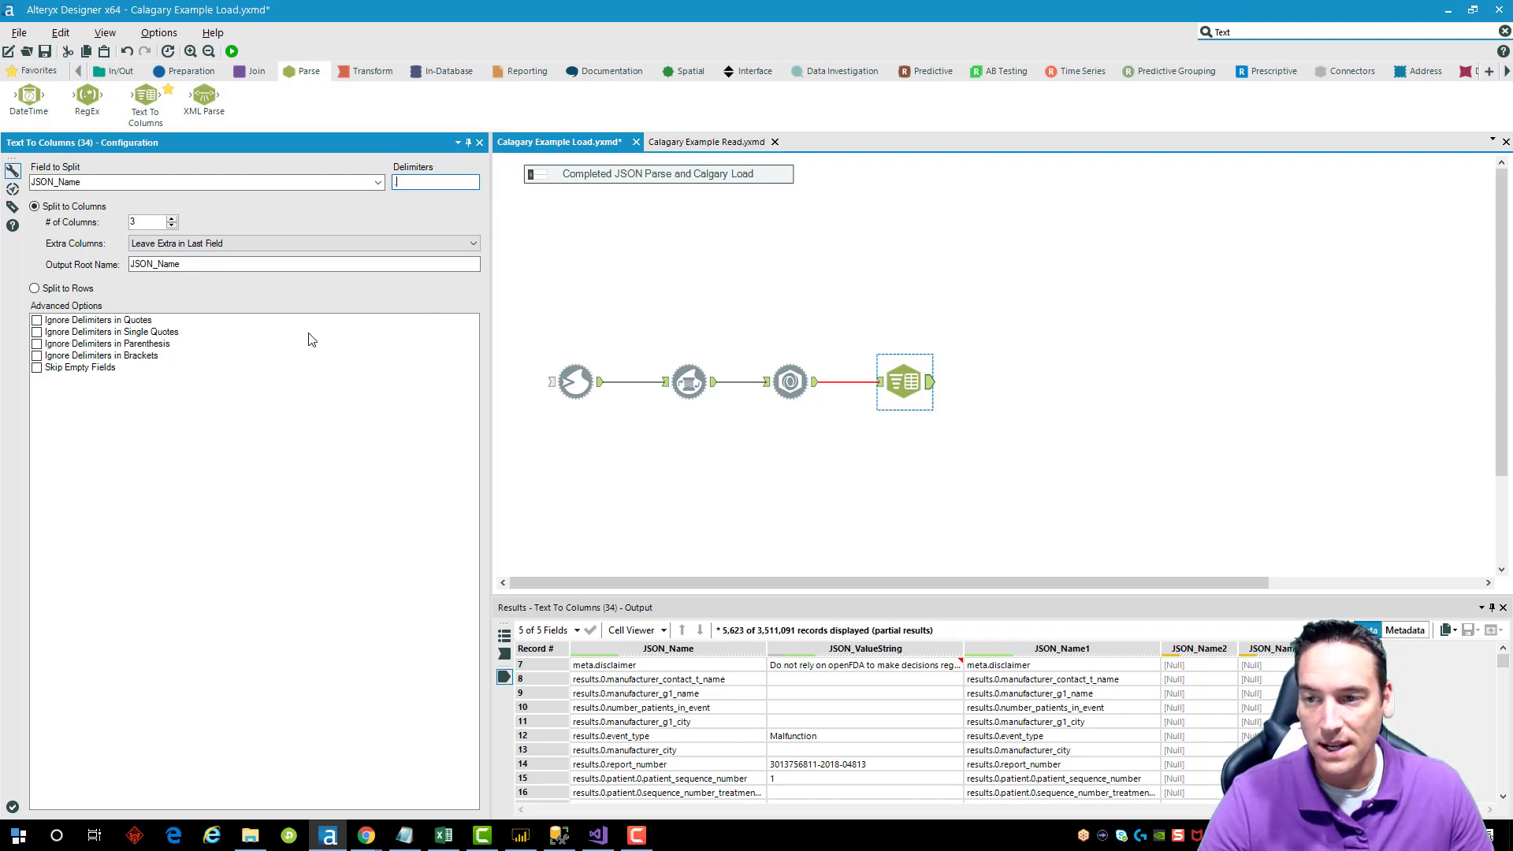
{"action": "left_click", "coordinate": [145, 224]}
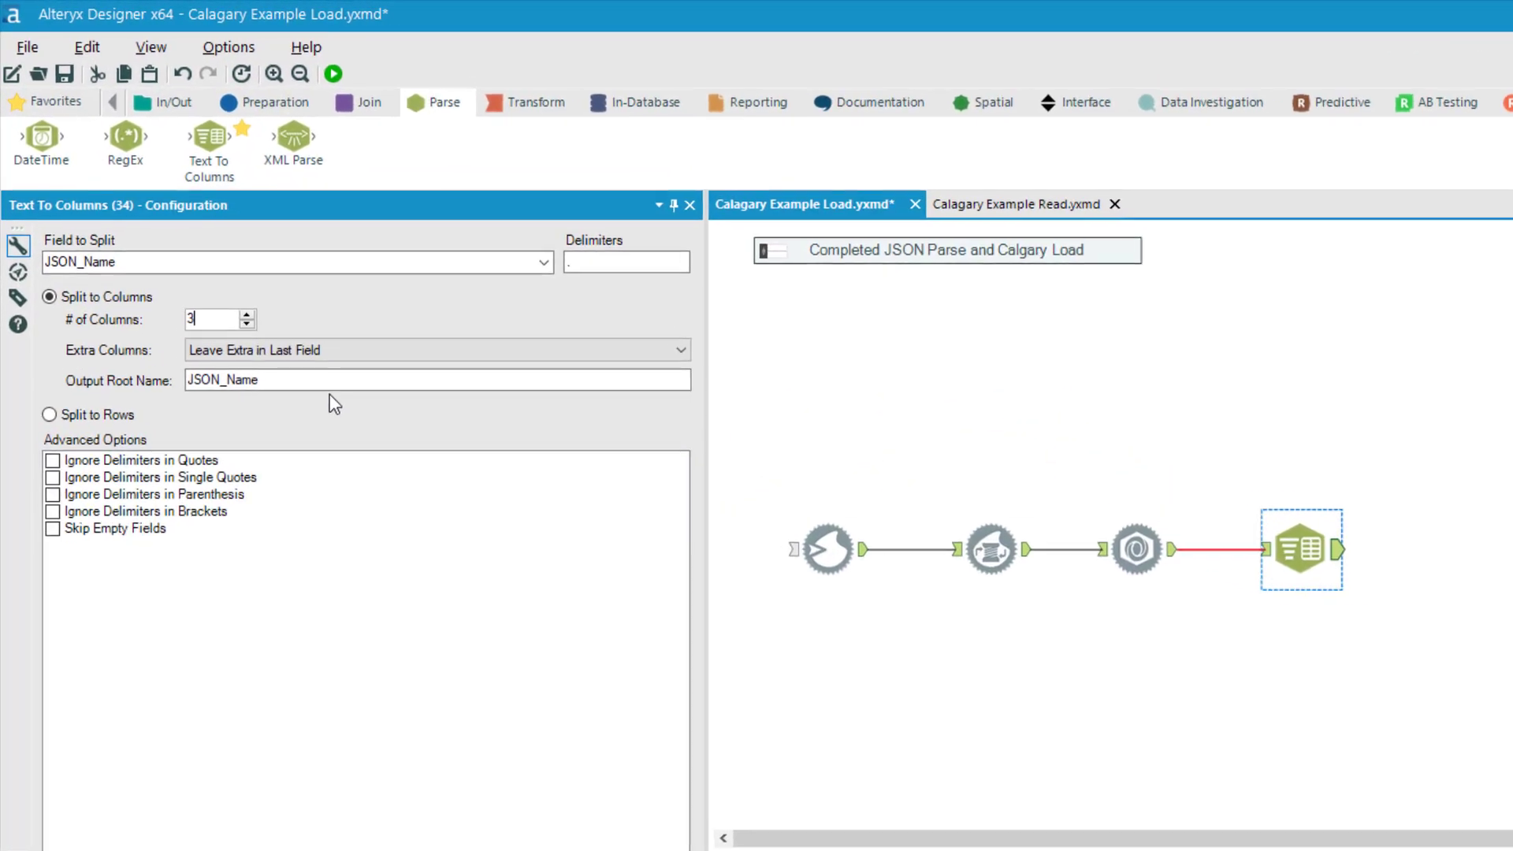
{"action": "left_click", "coordinate": [226, 267]}
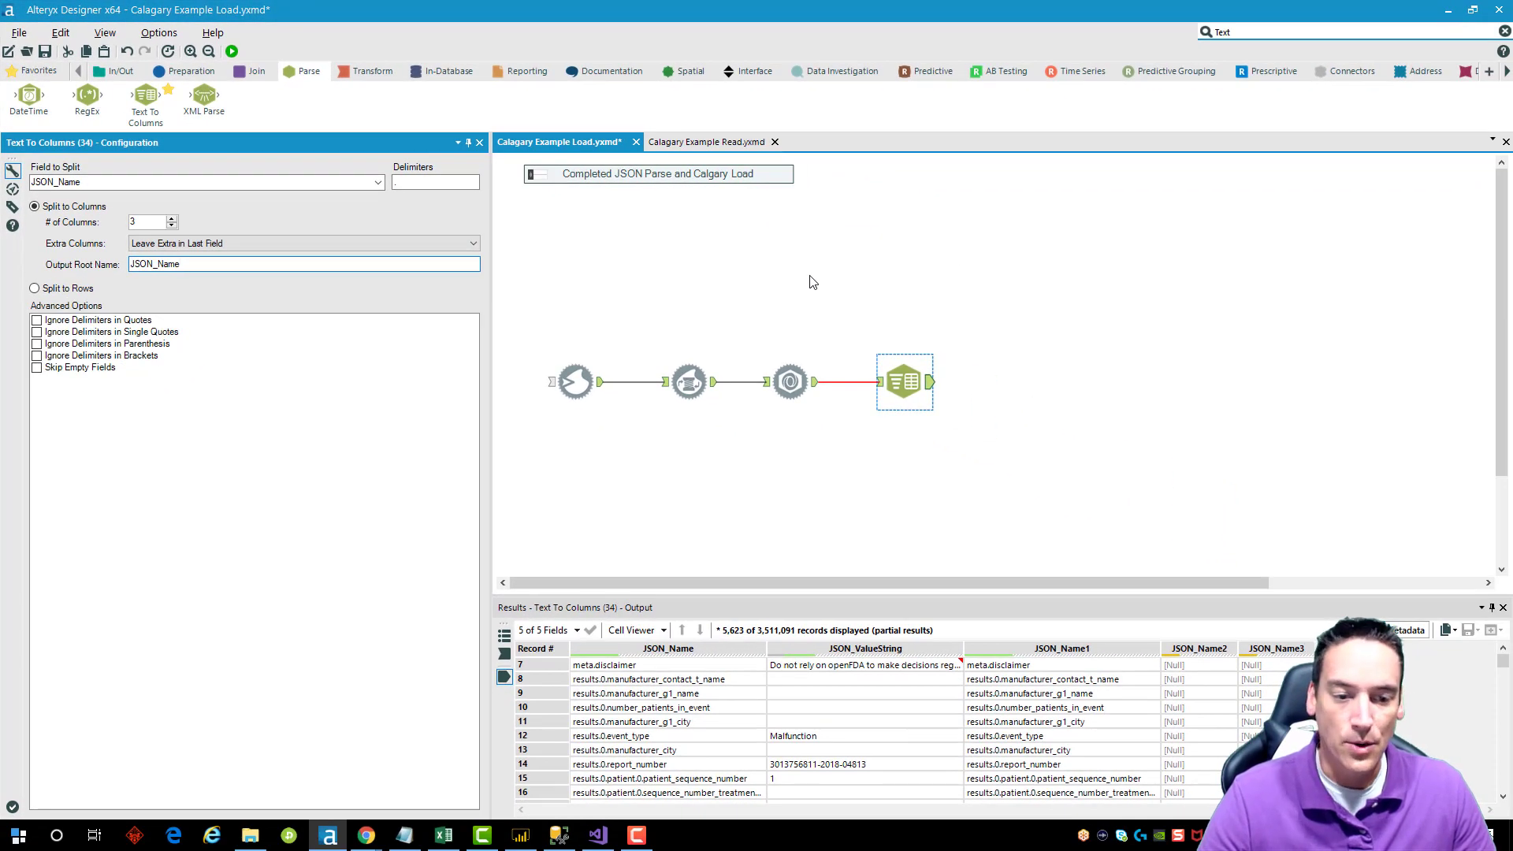
- Run the workflow and display the Text To Columns tool's output records
{"action": "left_click", "coordinate": [814, 282]}
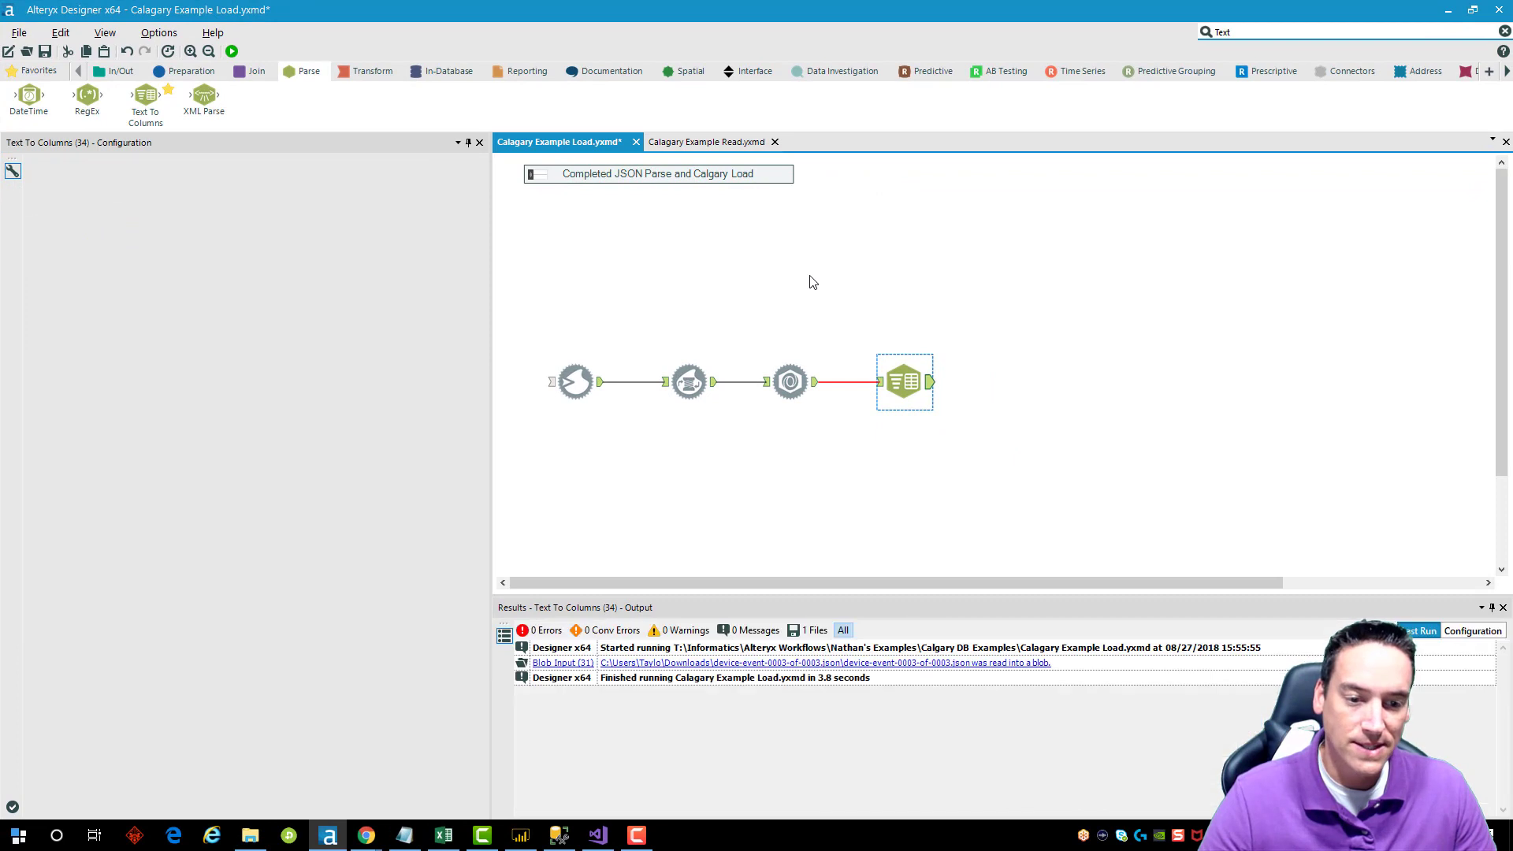
{"action": "left_click", "coordinate": [932, 386]}
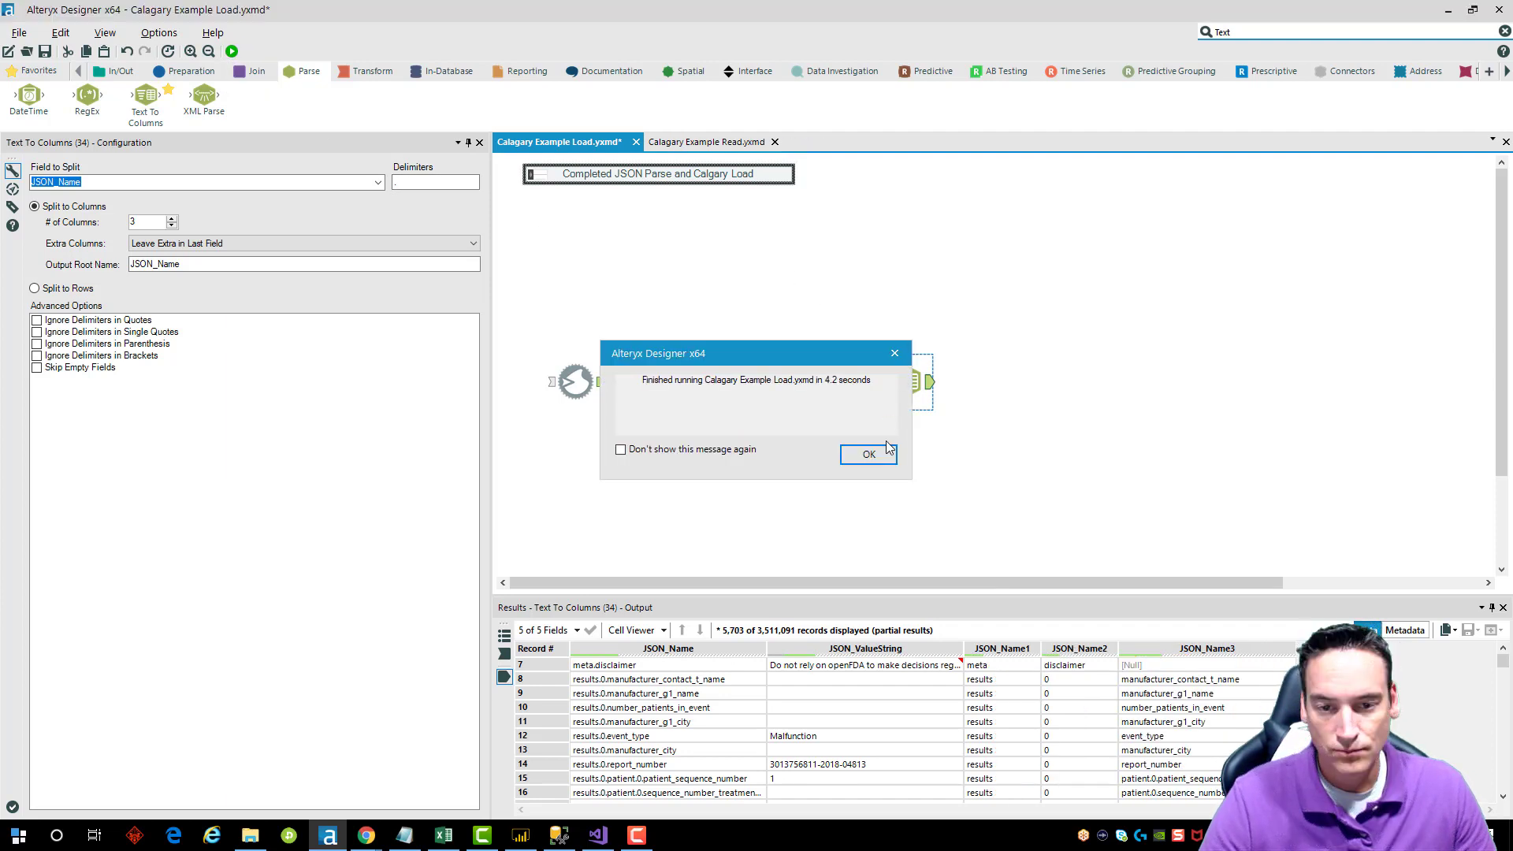
{"action": "left_click", "coordinate": [887, 449]}
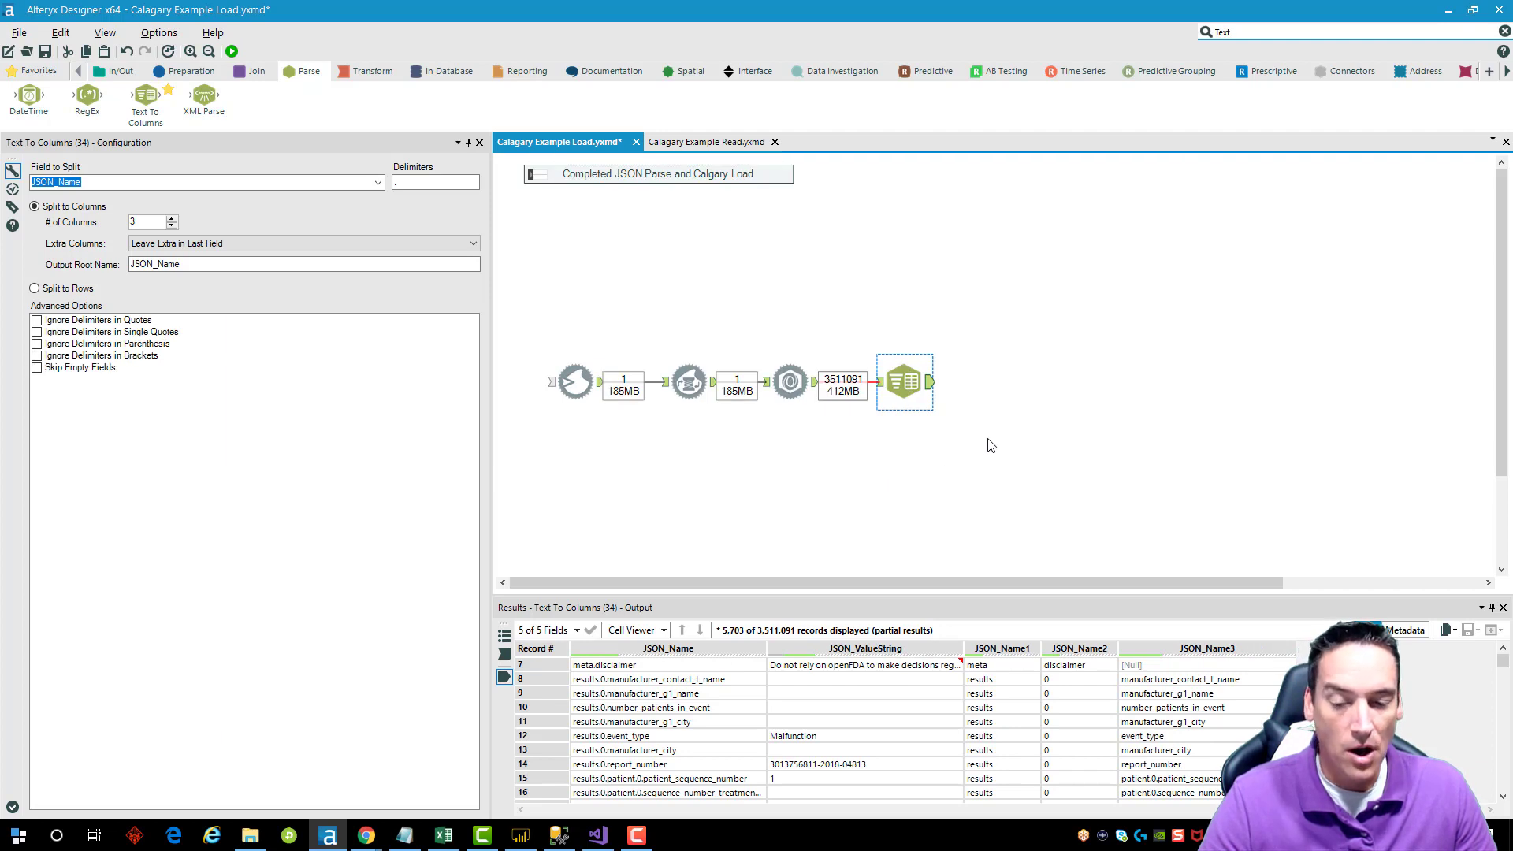
- Examine the JSON_Name1, JSON_Name2 and JSON_Name3 columns across the split records
{"action": "left_click", "coordinate": [1007, 722]}
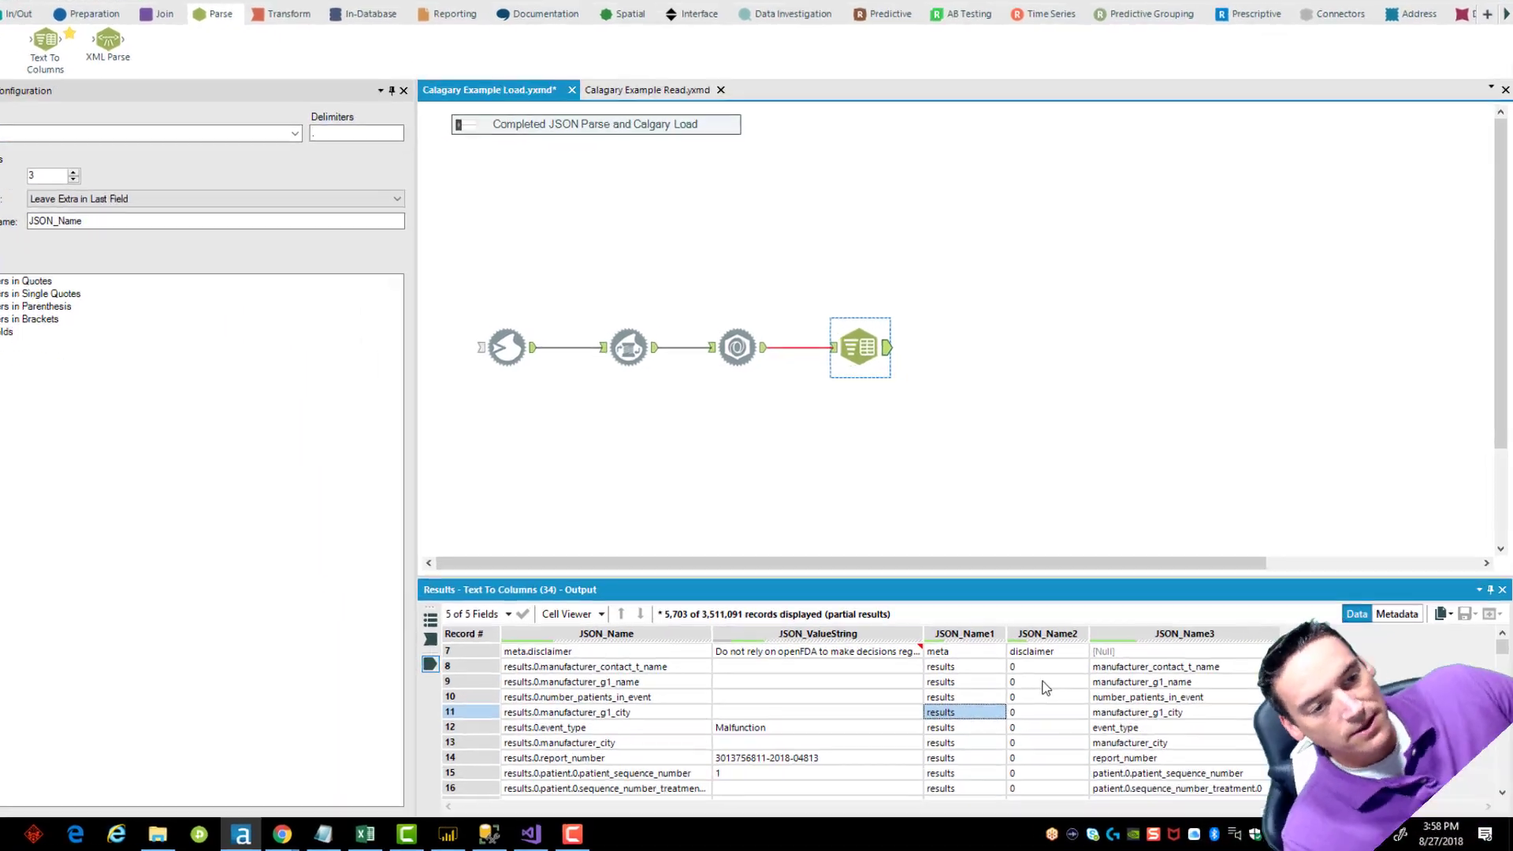
{"action": "left_click", "coordinate": [1060, 694]}
{"action": "scroll", "coordinate": [867, 662], "scroll_direction": "down", "scroll_amount": 15}
{"action": "left_click", "coordinate": [901, 669]}
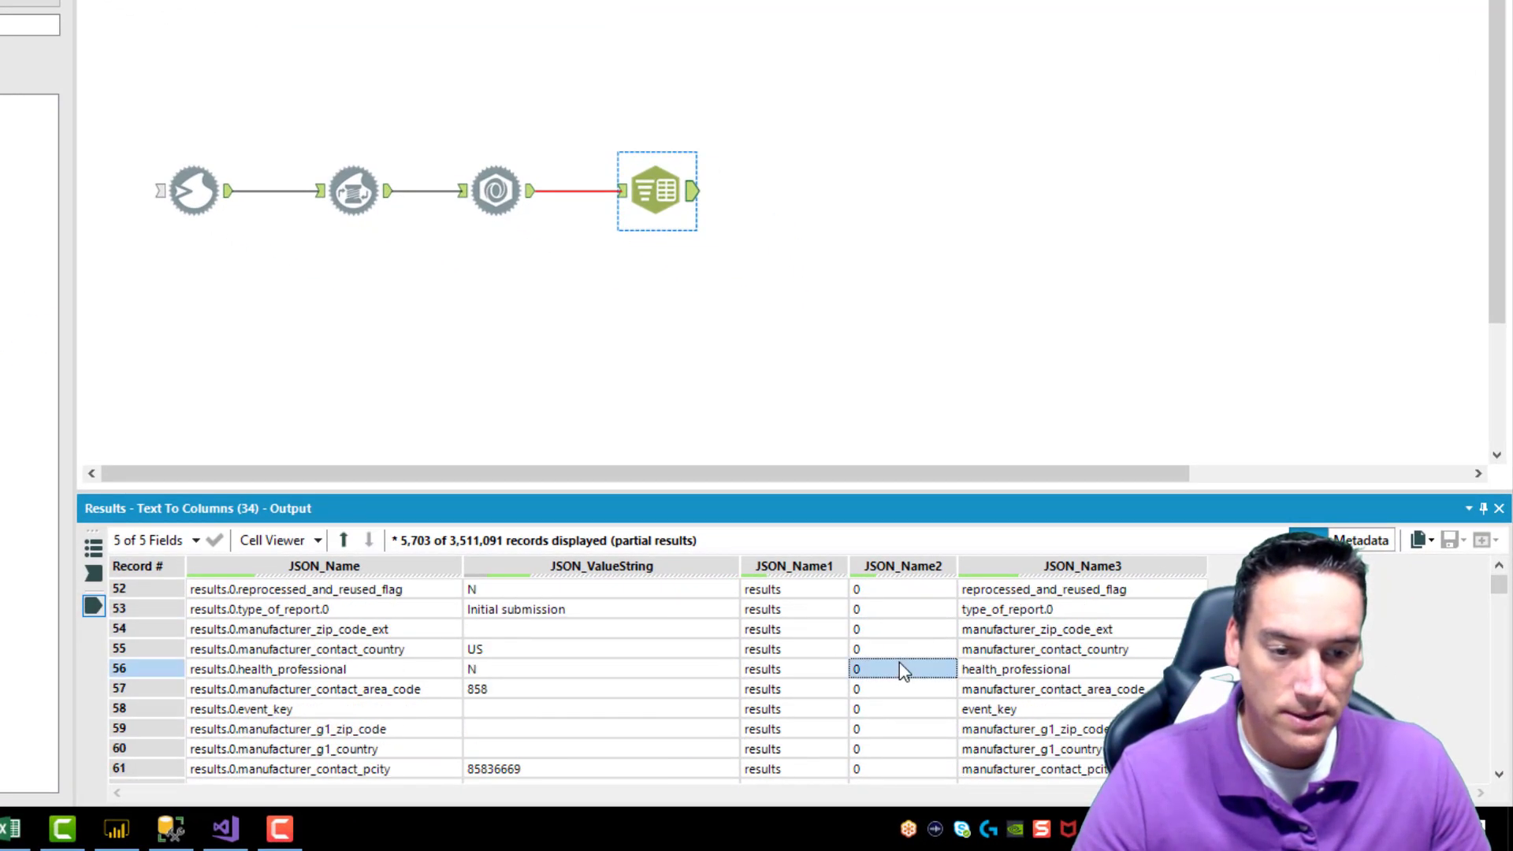
{"action": "left_click", "coordinate": [1044, 649]}
{"action": "scroll", "coordinate": [1044, 646], "scroll_direction": "up", "scroll_amount": 12}
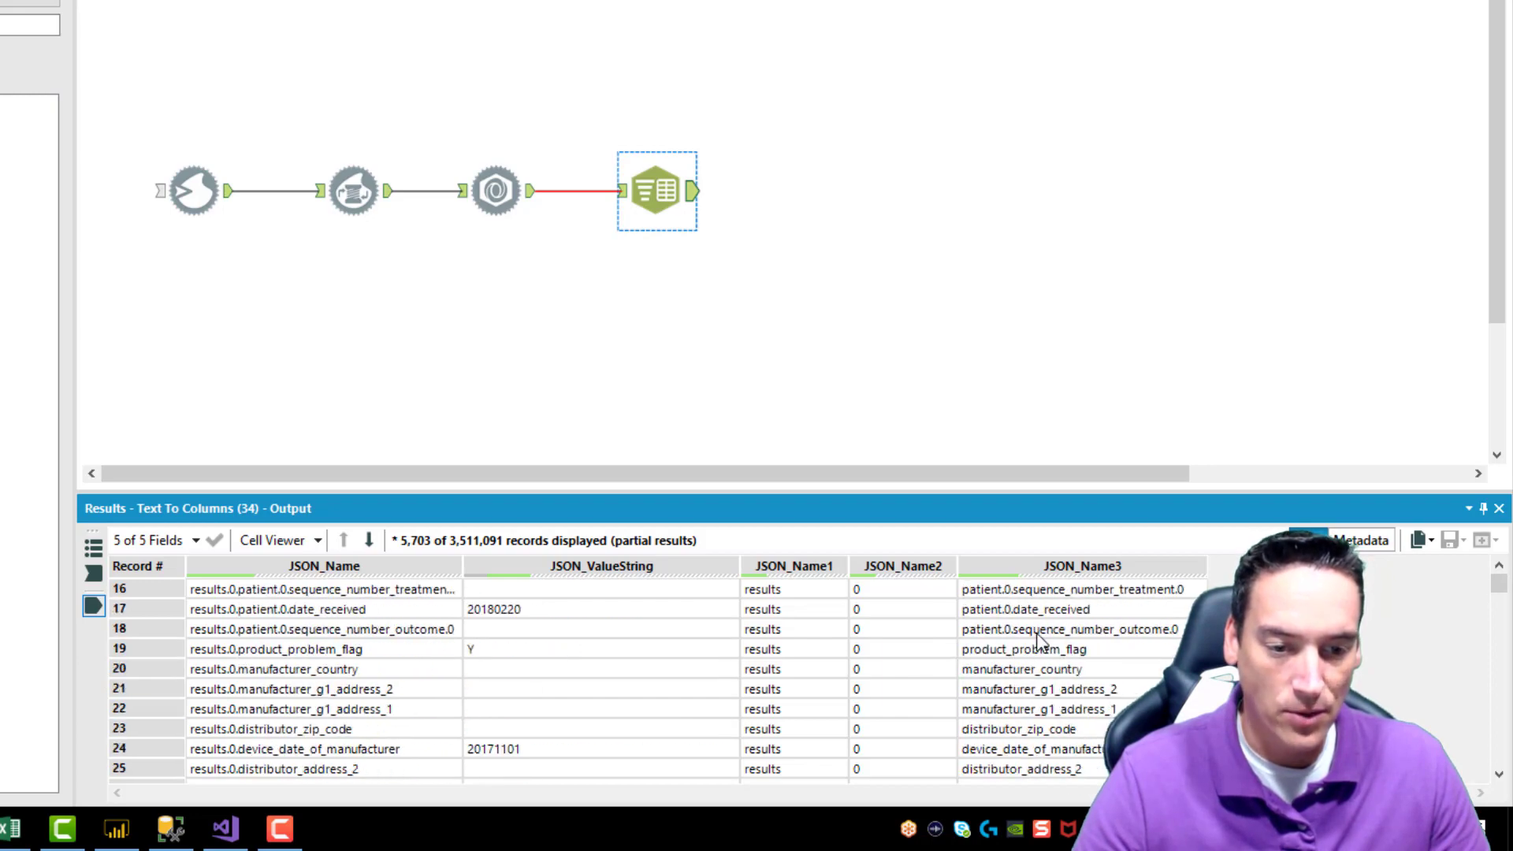
{"action": "scroll", "coordinate": [1038, 642], "scroll_direction": "up", "scroll_amount": 5}
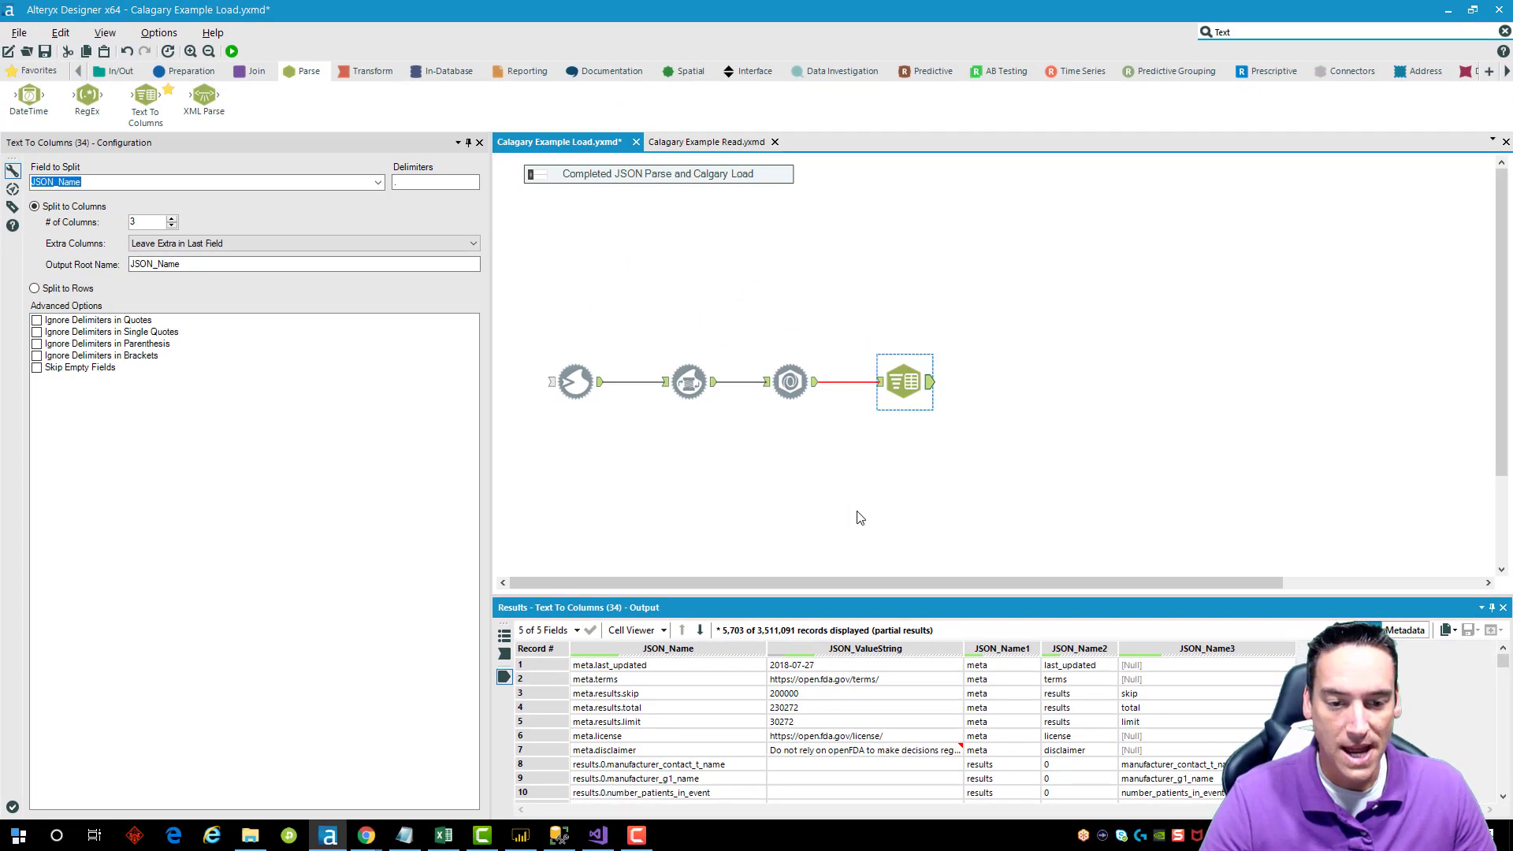
- Add a Filter tool from the Preparation category and connect it after the Text To Columns tool
{"action": "left_click", "coordinate": [194, 72]}
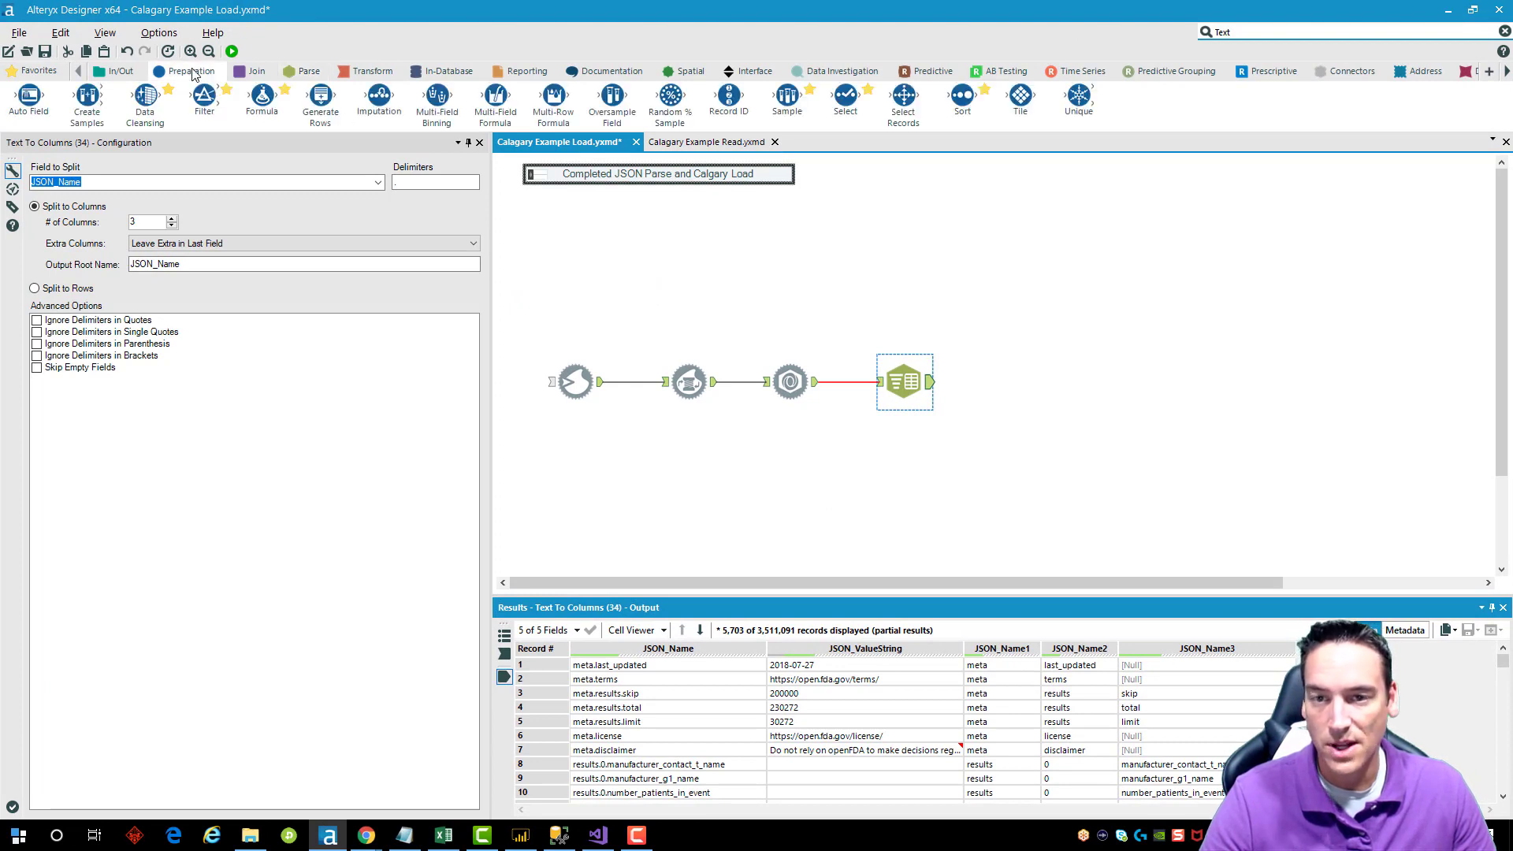
{"action": "mouse_move", "coordinate": [845, 99]}
{"action": "left_mouse_down"}
{"action": "mouse_move", "coordinate": [1013, 351]}
{"action": "mouse_move", "coordinate": [872, 192]}
{"action": "mouse_move", "coordinate": [851, 118]}
{"action": "left_mouse_up"}
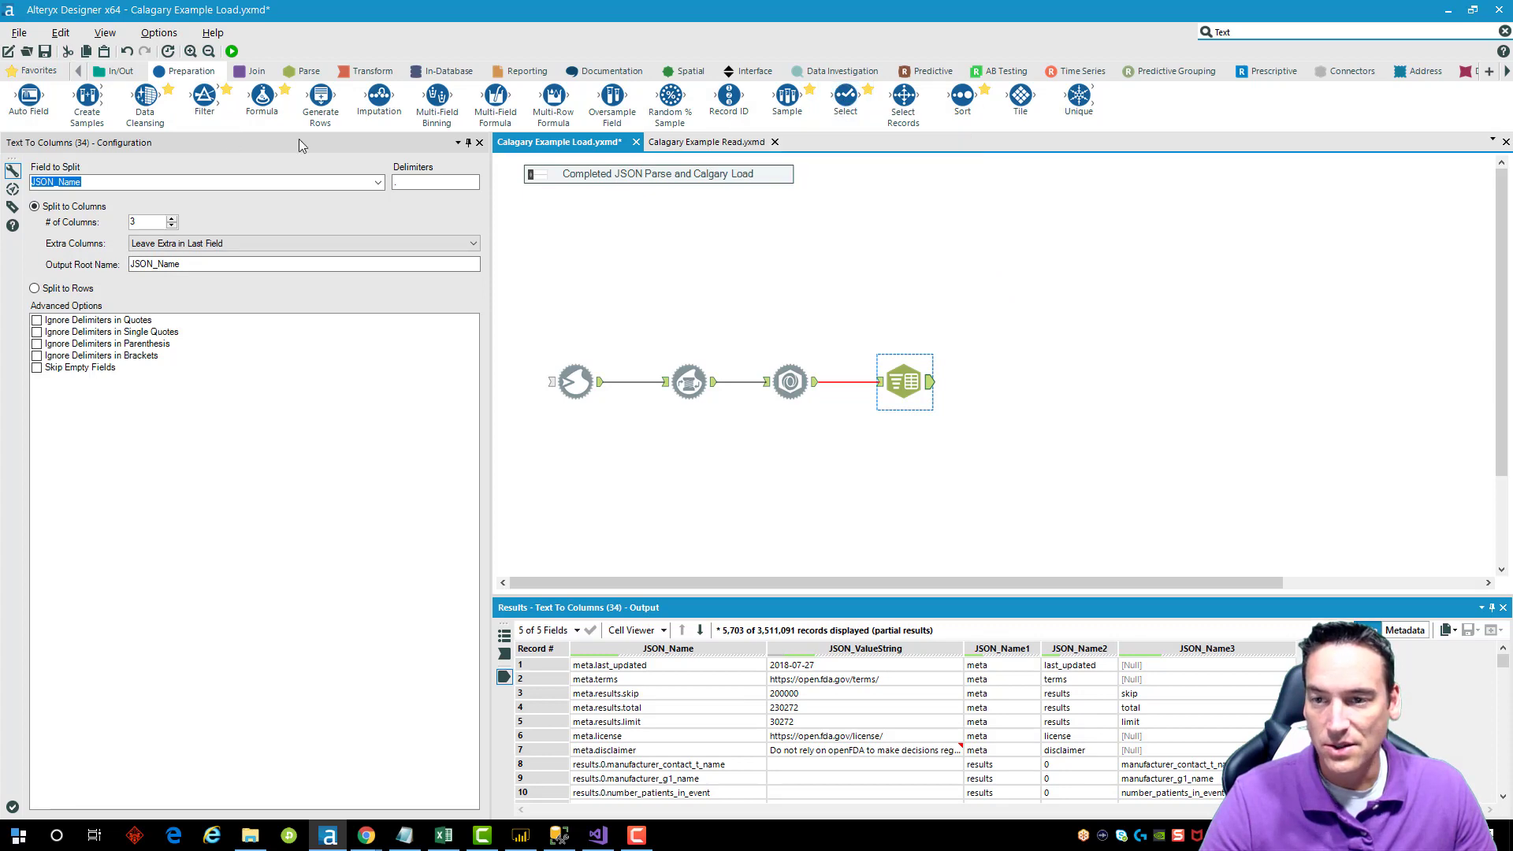
{"action": "left_click_drag", "start_coordinate": [203, 98], "coordinate": [1000, 382]}
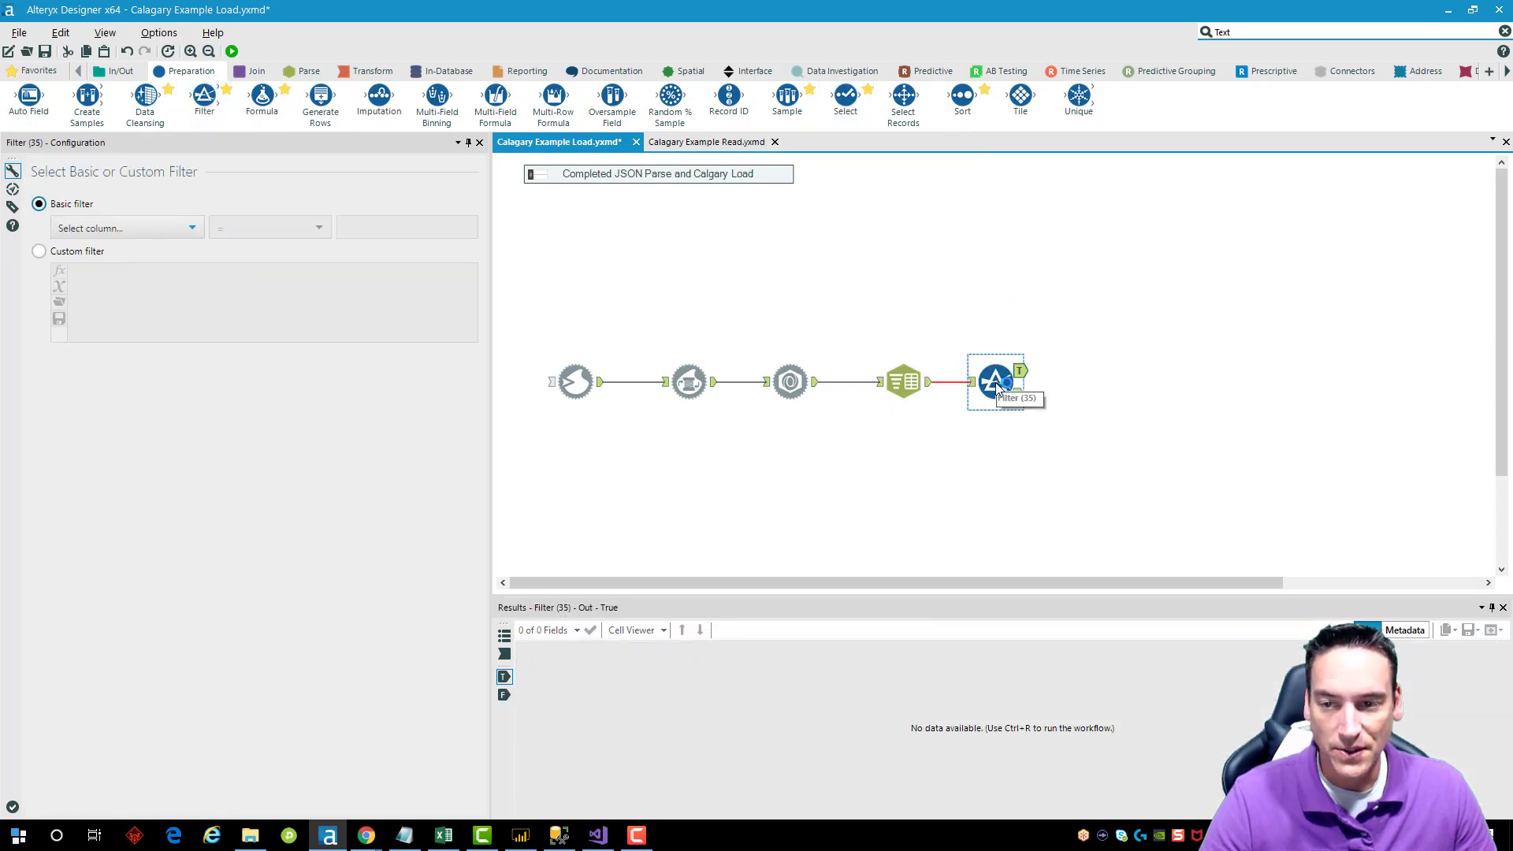
- Check the JSON_Name1 values and set the new Filter tool's basic filter to JSON_Name1 Equals results
{"action": "left_click", "coordinate": [892, 390]}
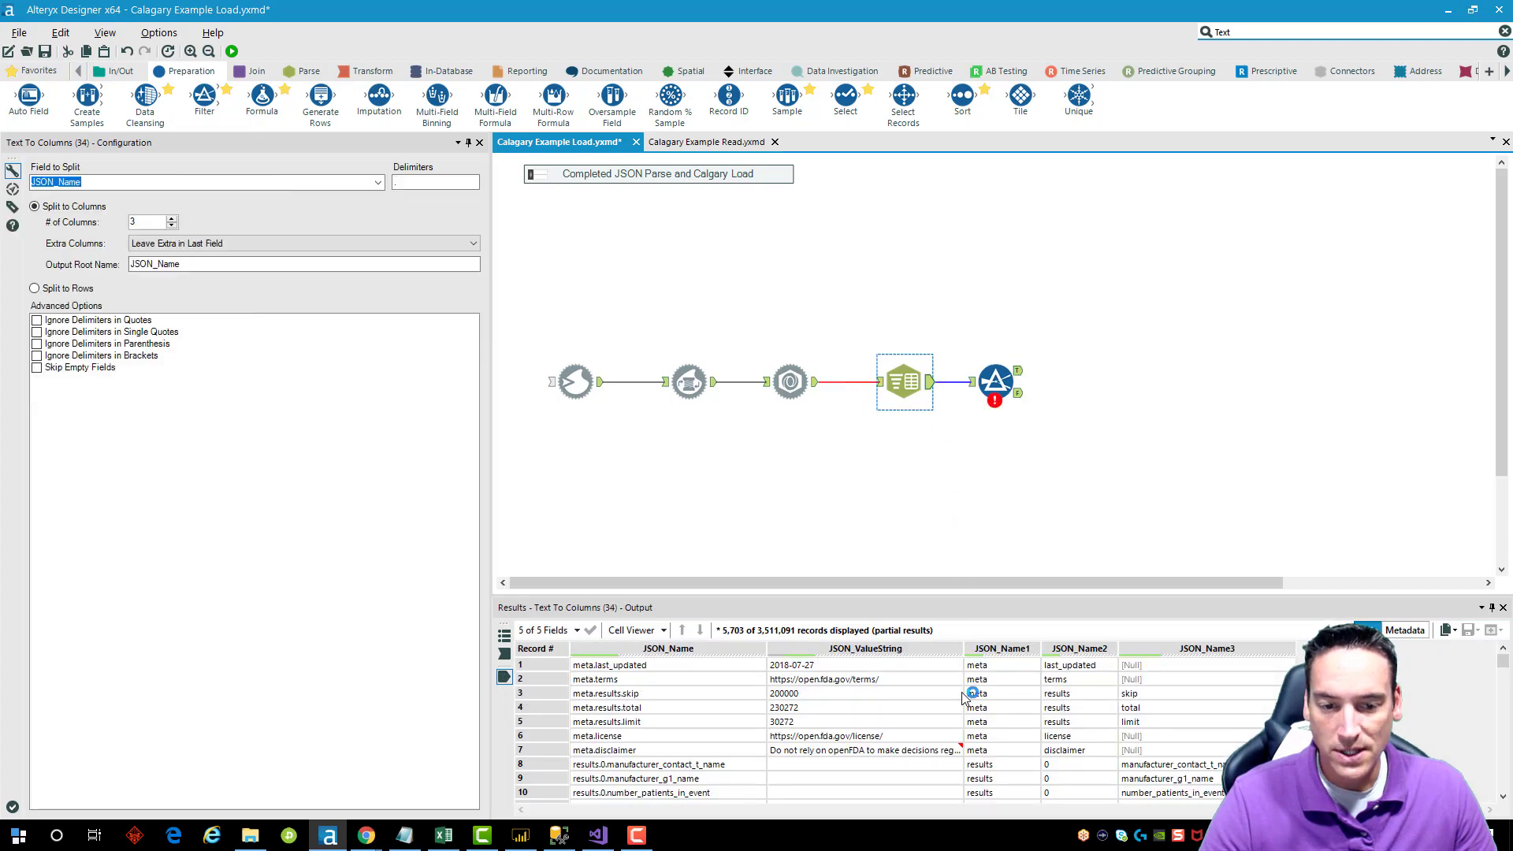
{"action": "left_click", "coordinate": [1001, 681]}
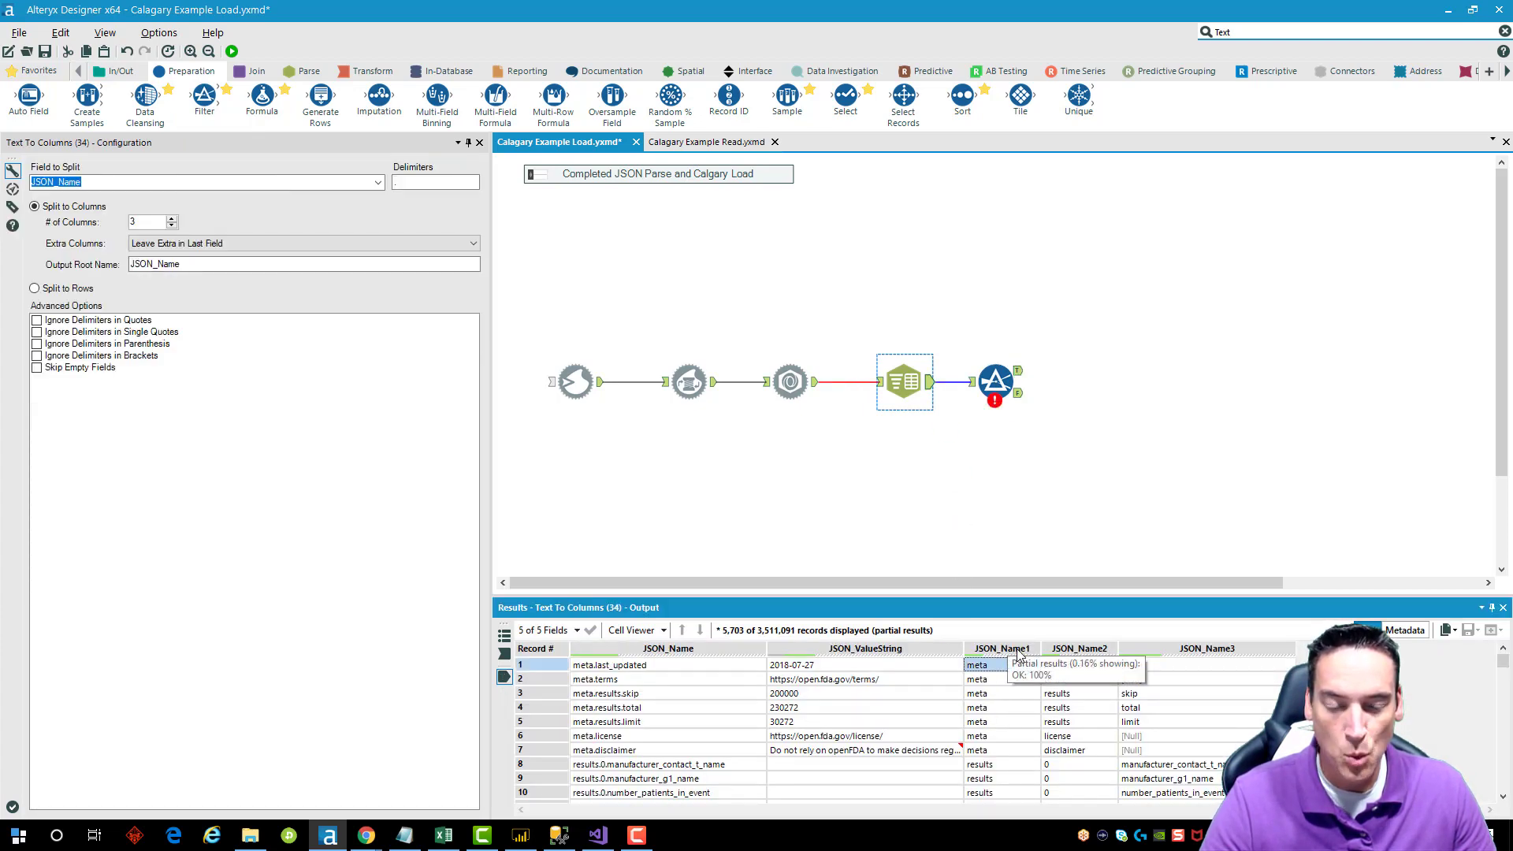
{"action": "left_click", "coordinate": [1004, 764]}
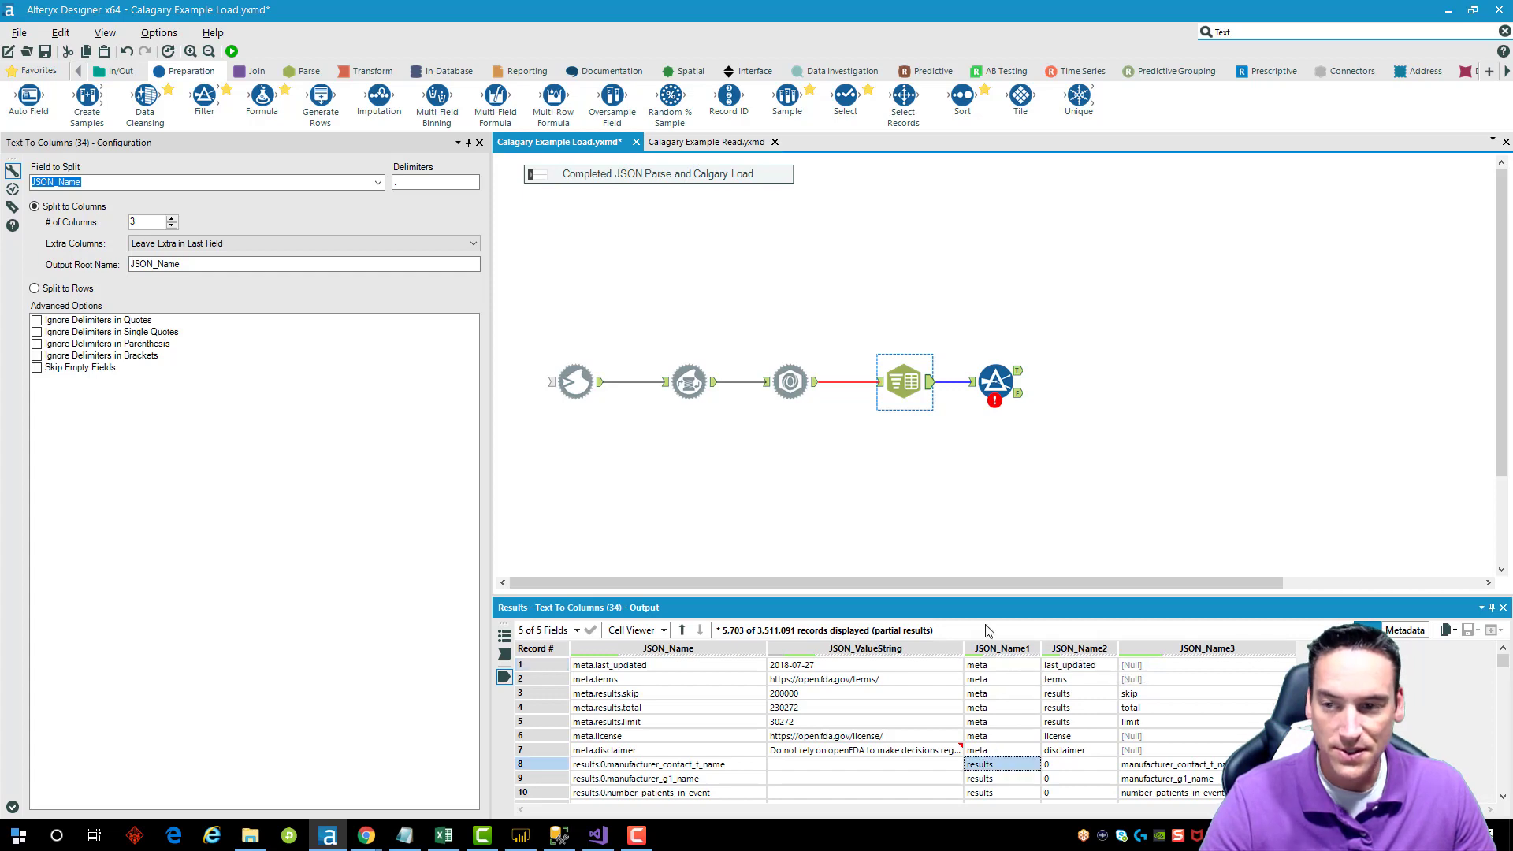
{"action": "left_click", "coordinate": [995, 382]}
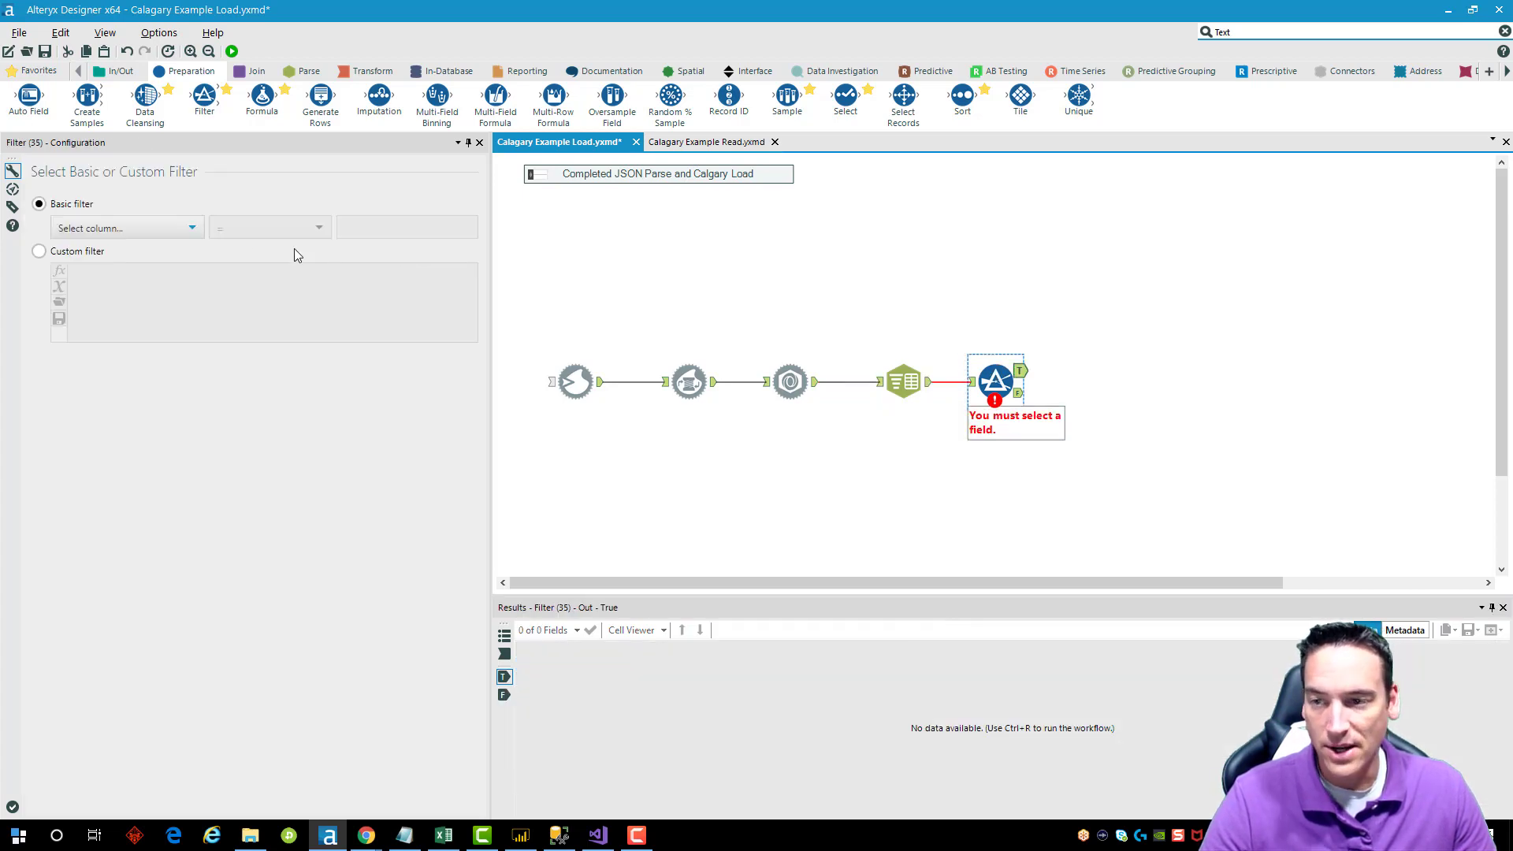
{"action": "left_click", "coordinate": [192, 228]}
{"action": "left_click", "coordinate": [174, 284]}
{"action": "left_click", "coordinate": [406, 226]}
{"action": "type", "text": "results"}
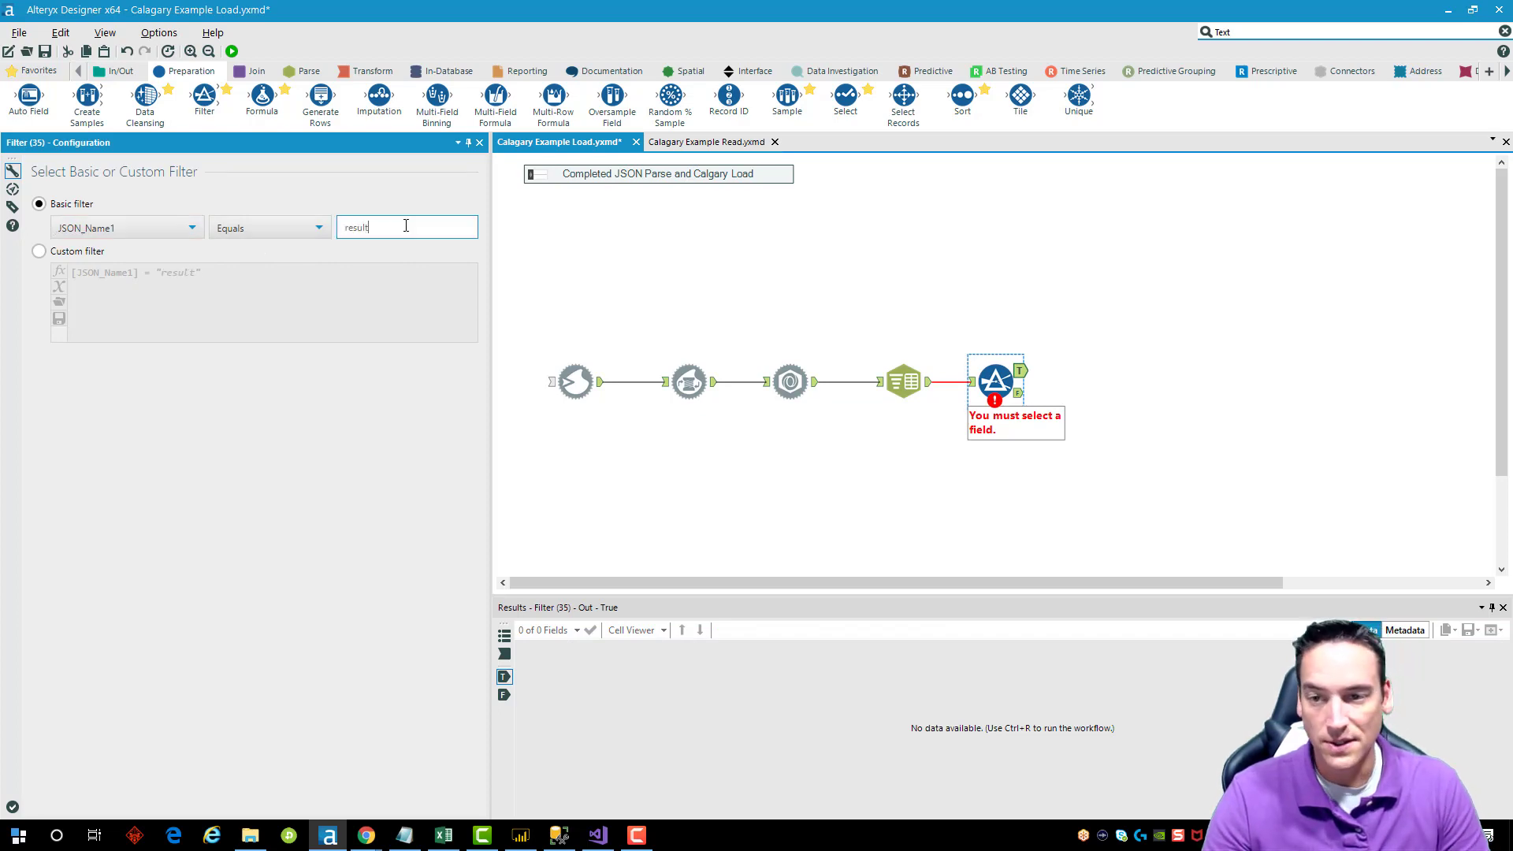
{"action": "left_click", "coordinate": [901, 328]}
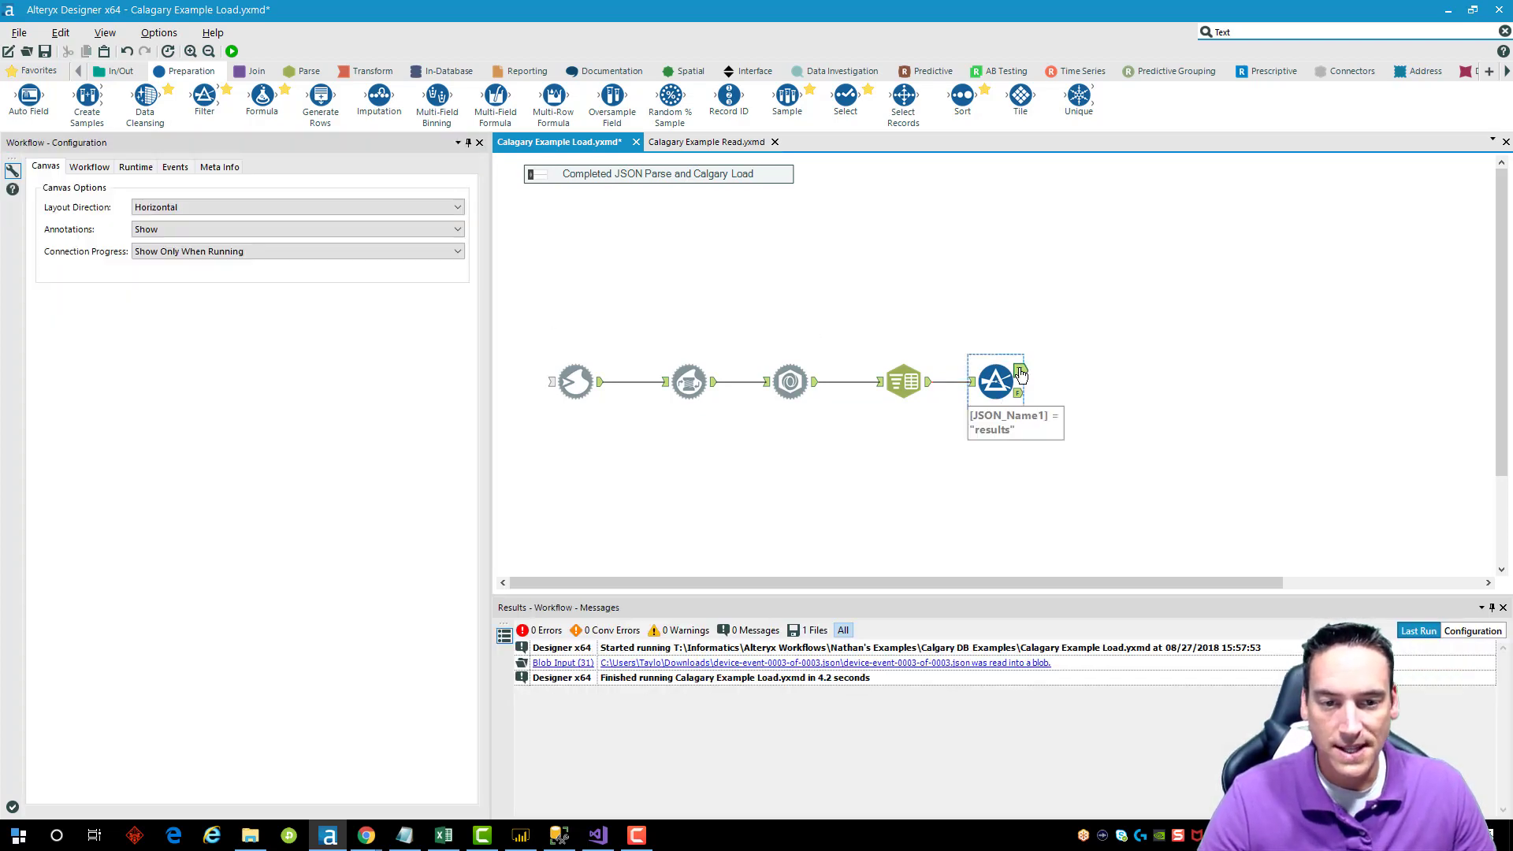
- View the Filter tool's True output and the Text To Columns tool's output records
{"action": "left_click", "coordinate": [1021, 373]}
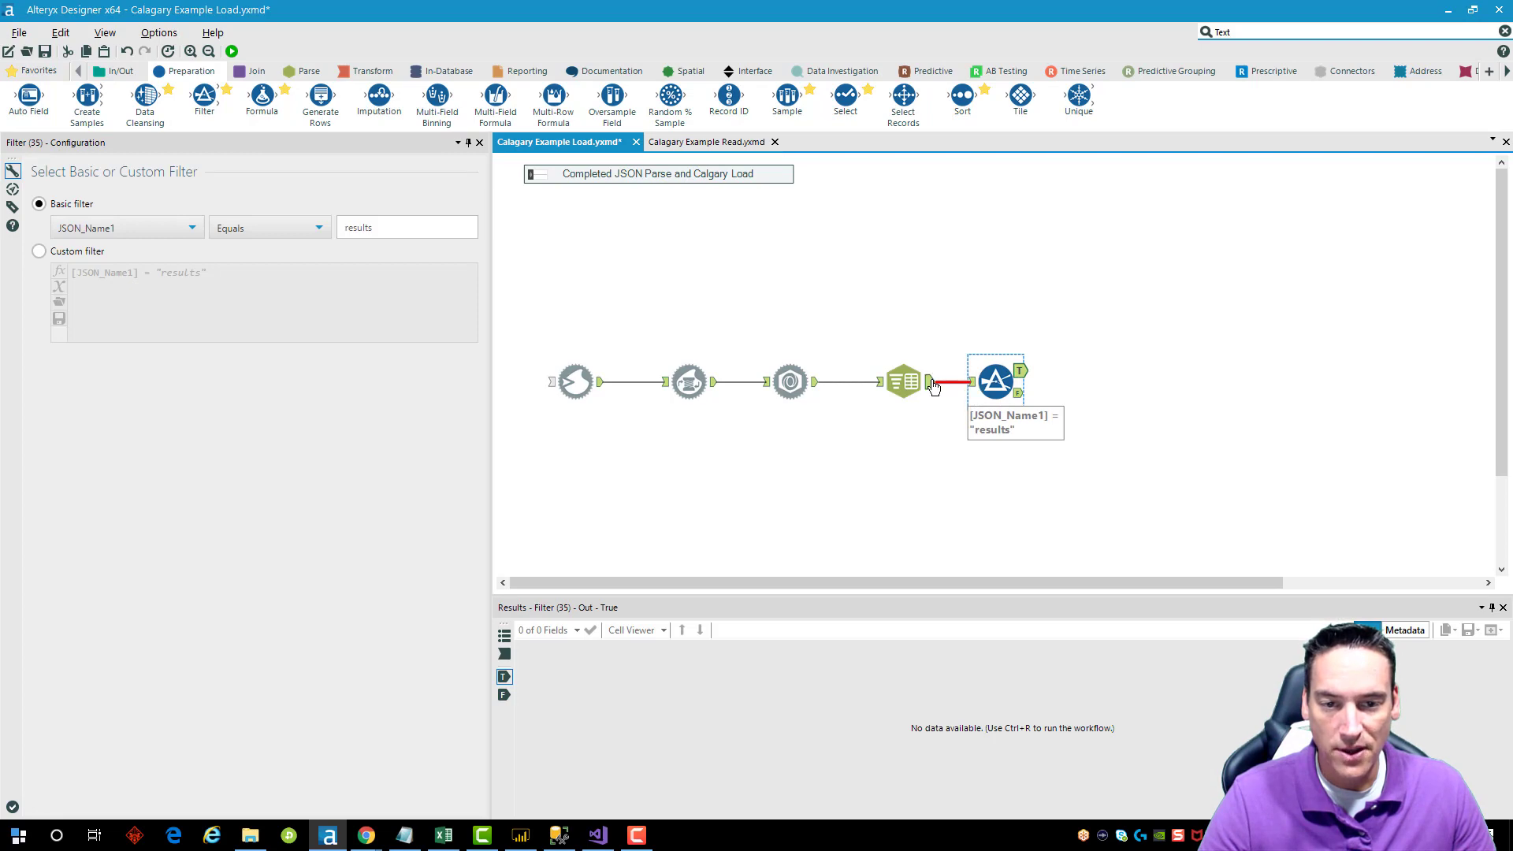
{"action": "left_click", "coordinate": [905, 383]}
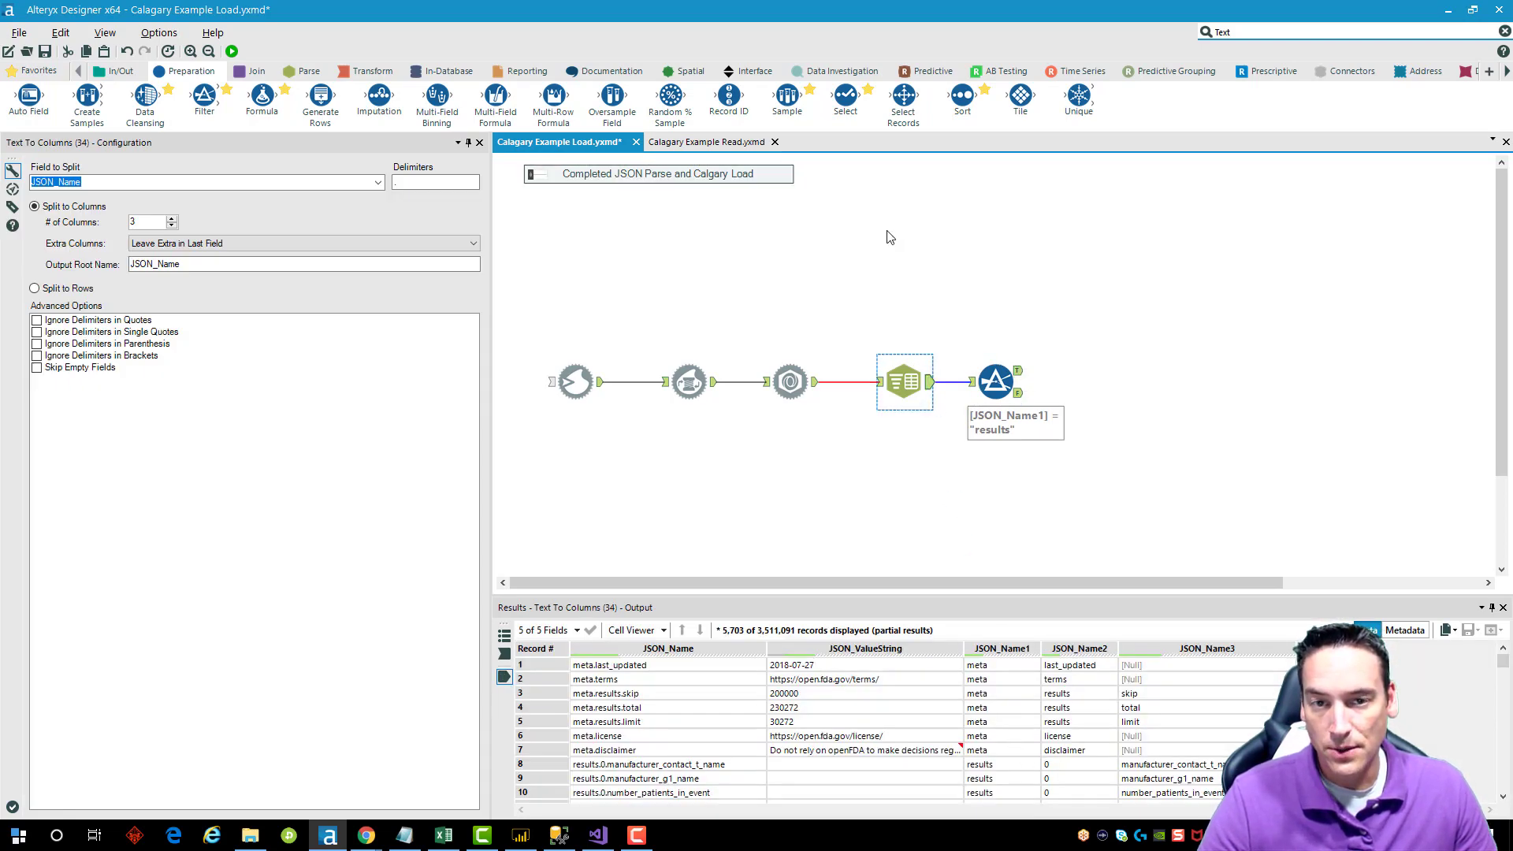
- Add a Select tool connected to the Filter tool's True output and exclude the JSON_Name and JSON_Name1 fields
{"action": "left_click_drag", "start_coordinate": [843, 99], "coordinate": [1110, 374]}
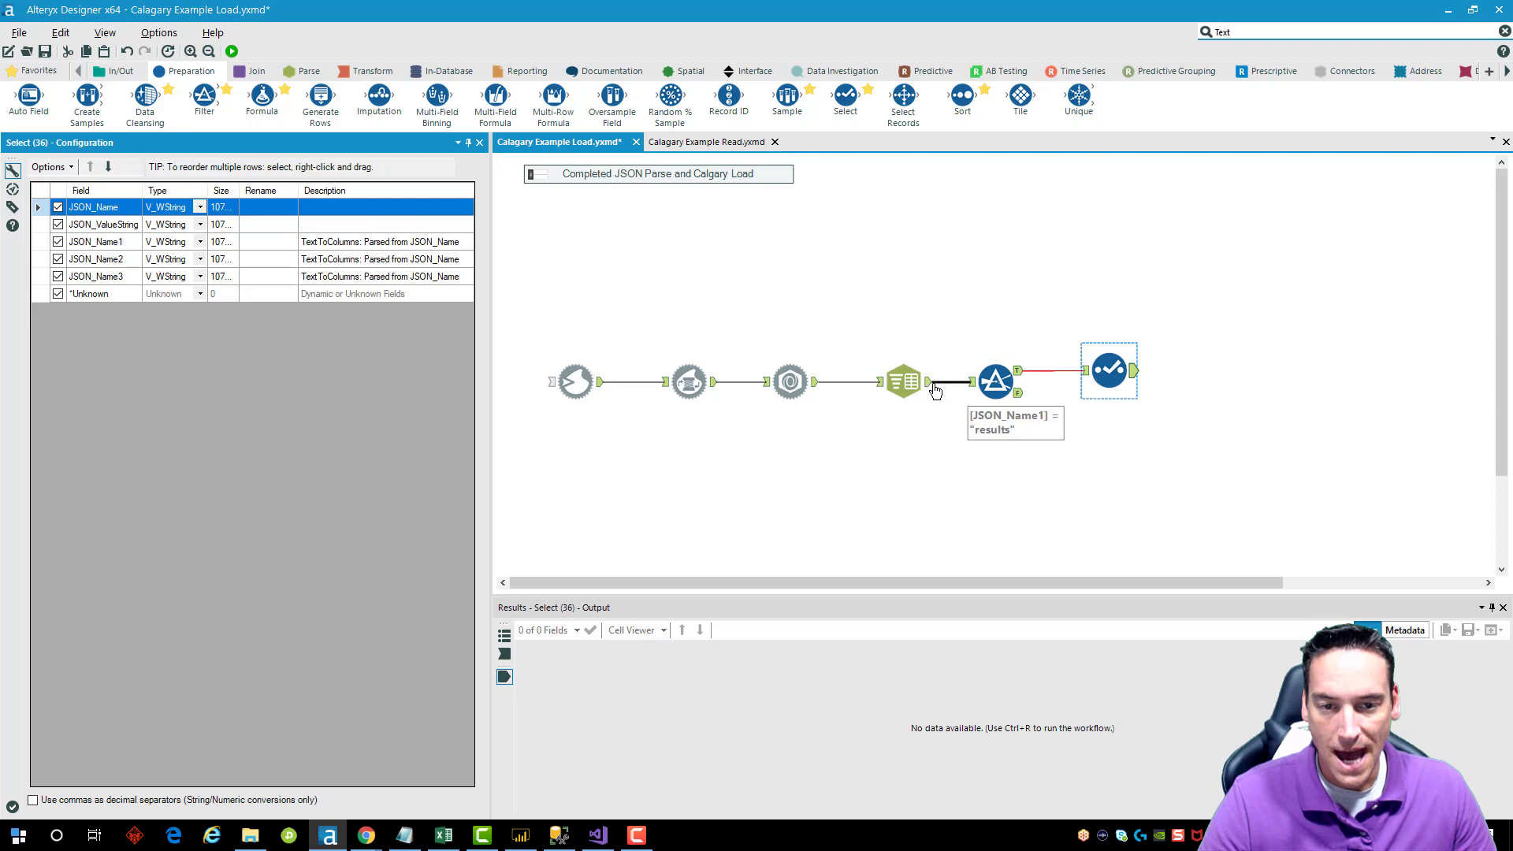
{"action": "left_click", "coordinate": [904, 381]}
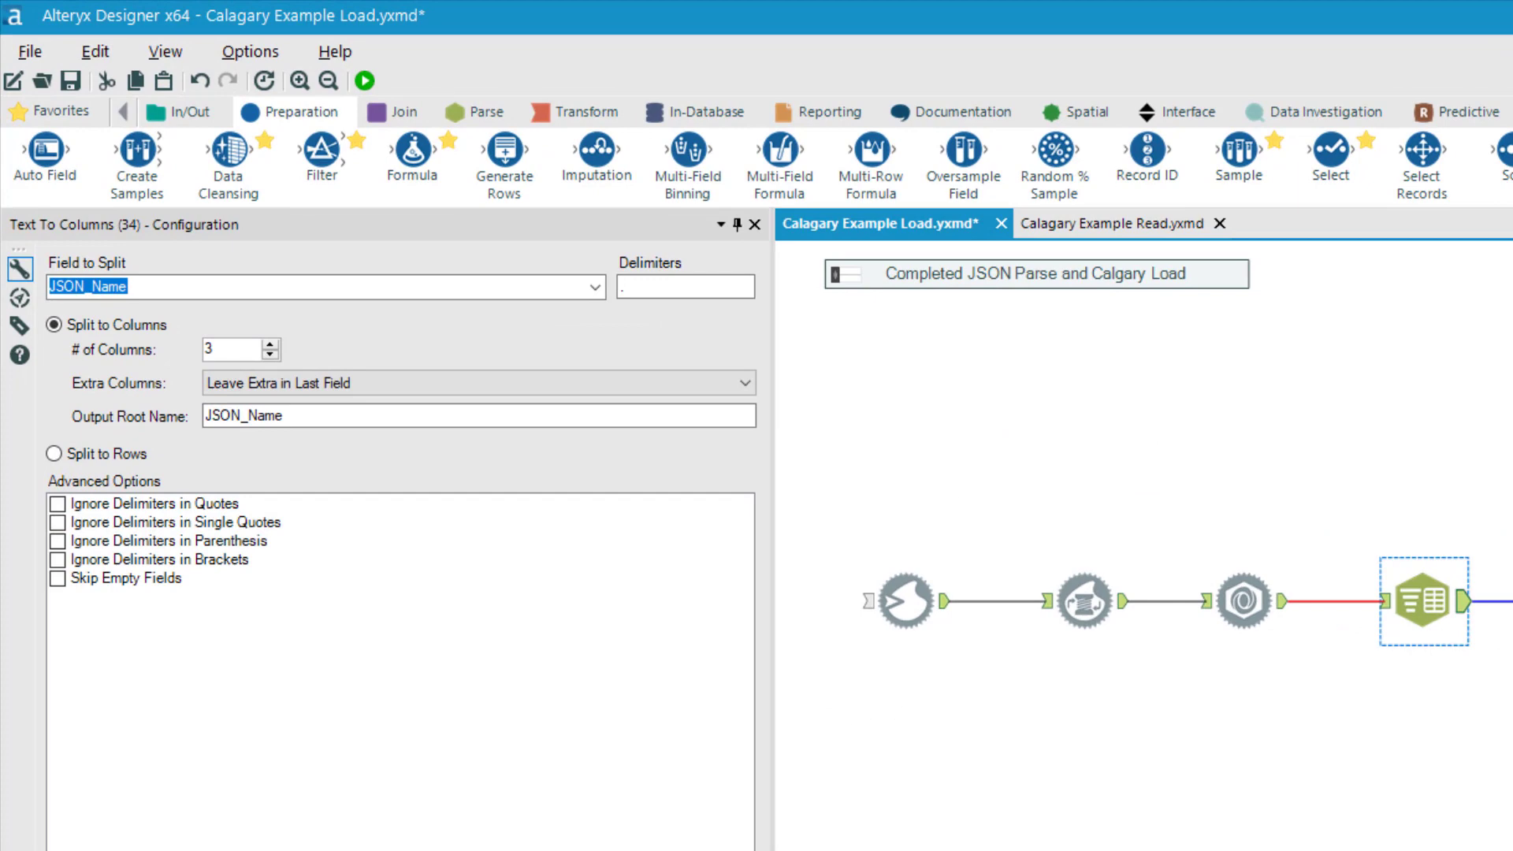
{"action": "left_click", "coordinate": [1509, 601]}
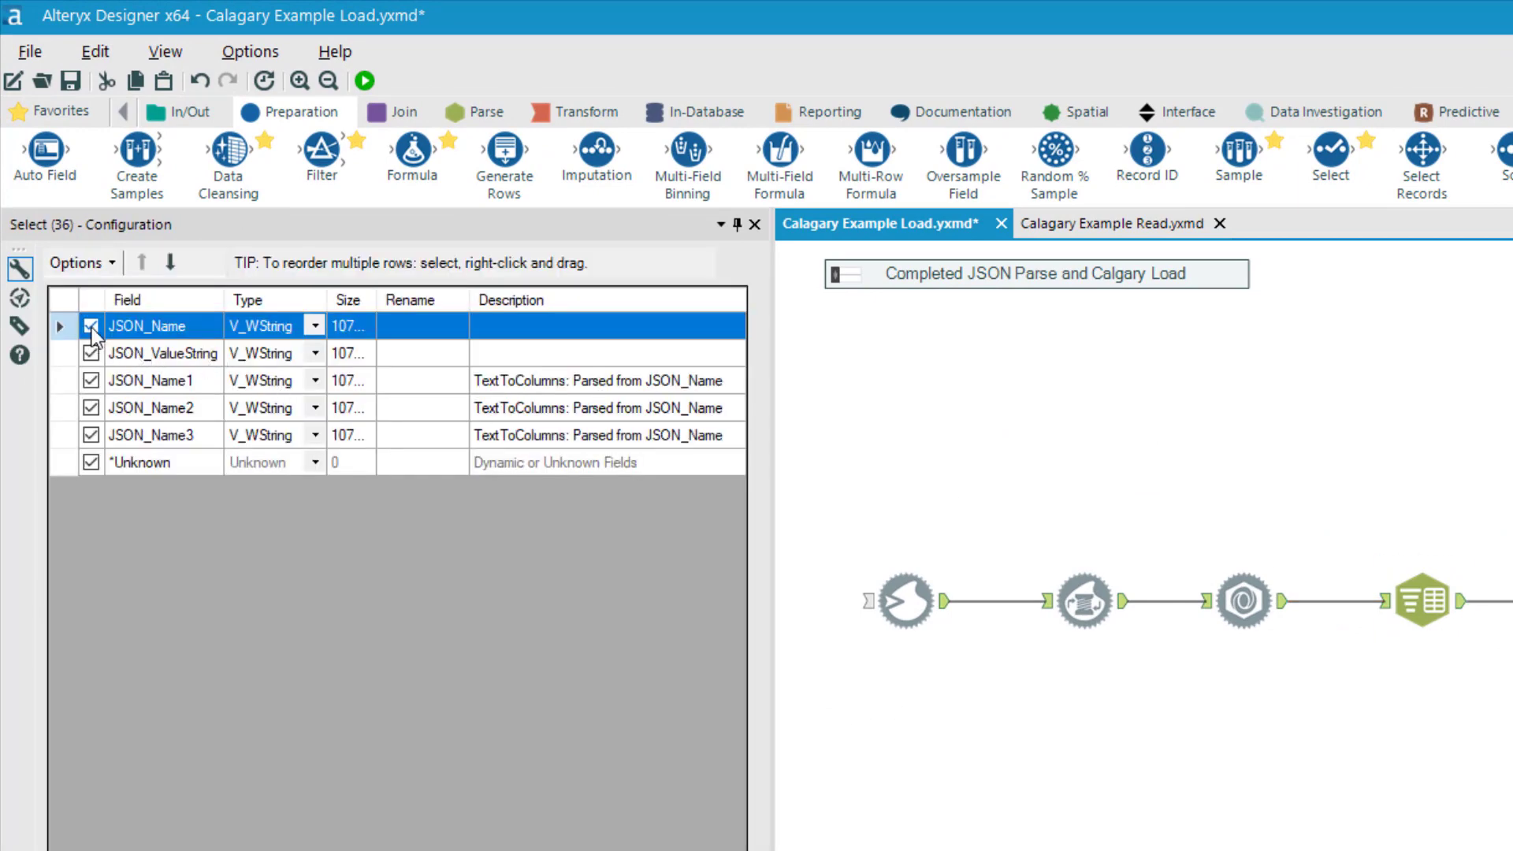
{"action": "left_click", "coordinate": [92, 328]}
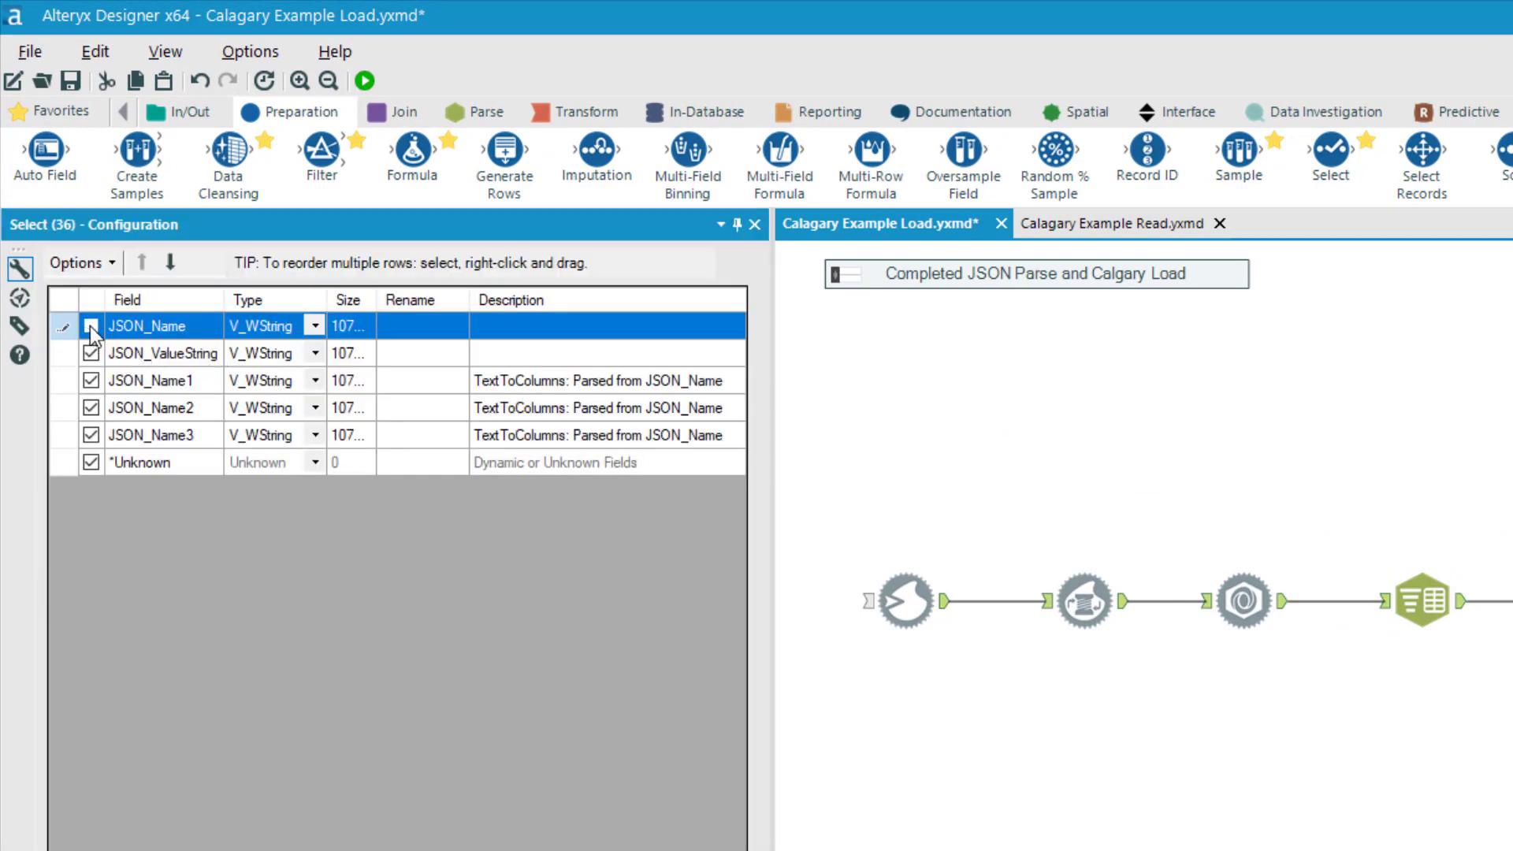
{"action": "left_click", "coordinate": [90, 381]}
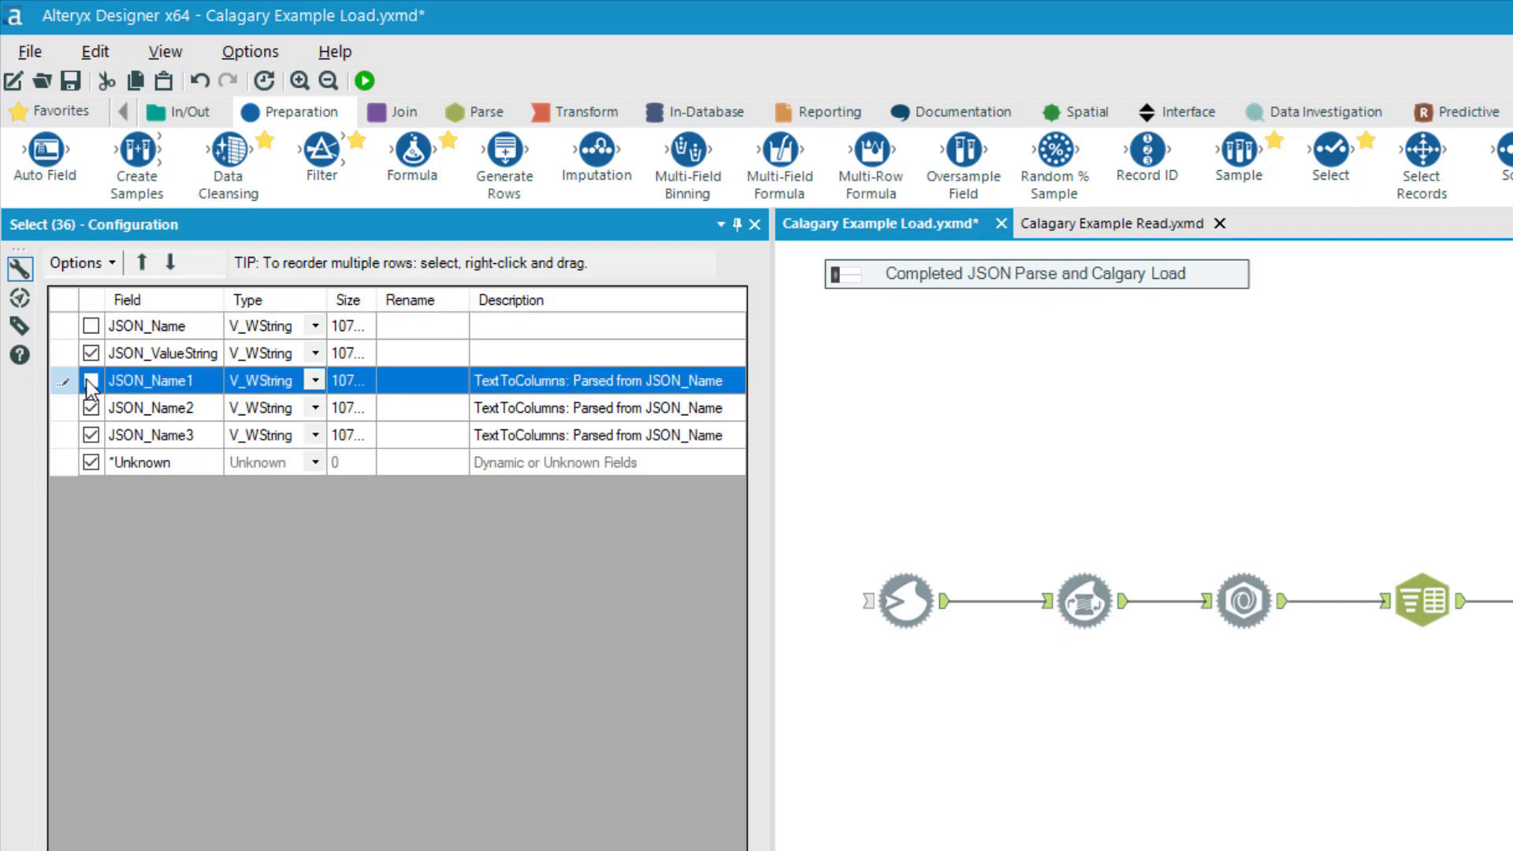
- Rename JSON_ValueString as Value in the Select tool and move it below JSON_Name3
{"action": "left_click", "coordinate": [425, 355]}
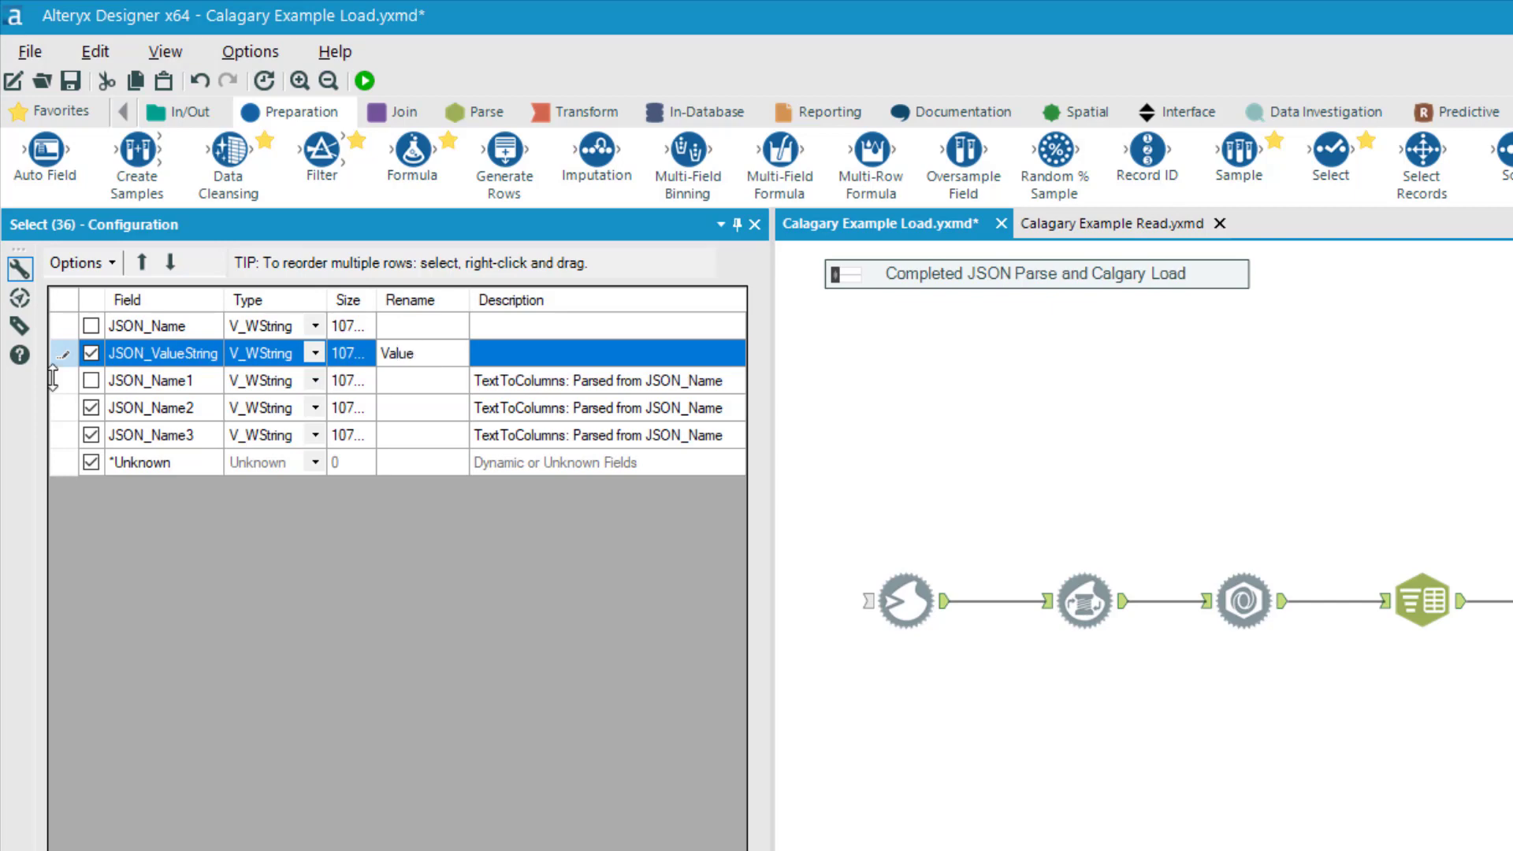
{"action": "mouse_move", "coordinate": [64, 354]}
{"action": "left_mouse_down"}
{"action": "mouse_move", "coordinate": [60, 402]}
{"action": "mouse_move", "coordinate": [62, 355]}
{"action": "left_mouse_up"}
{"action": "left_click", "coordinate": [171, 262]}
{"action": "left_click", "coordinate": [171, 263]}
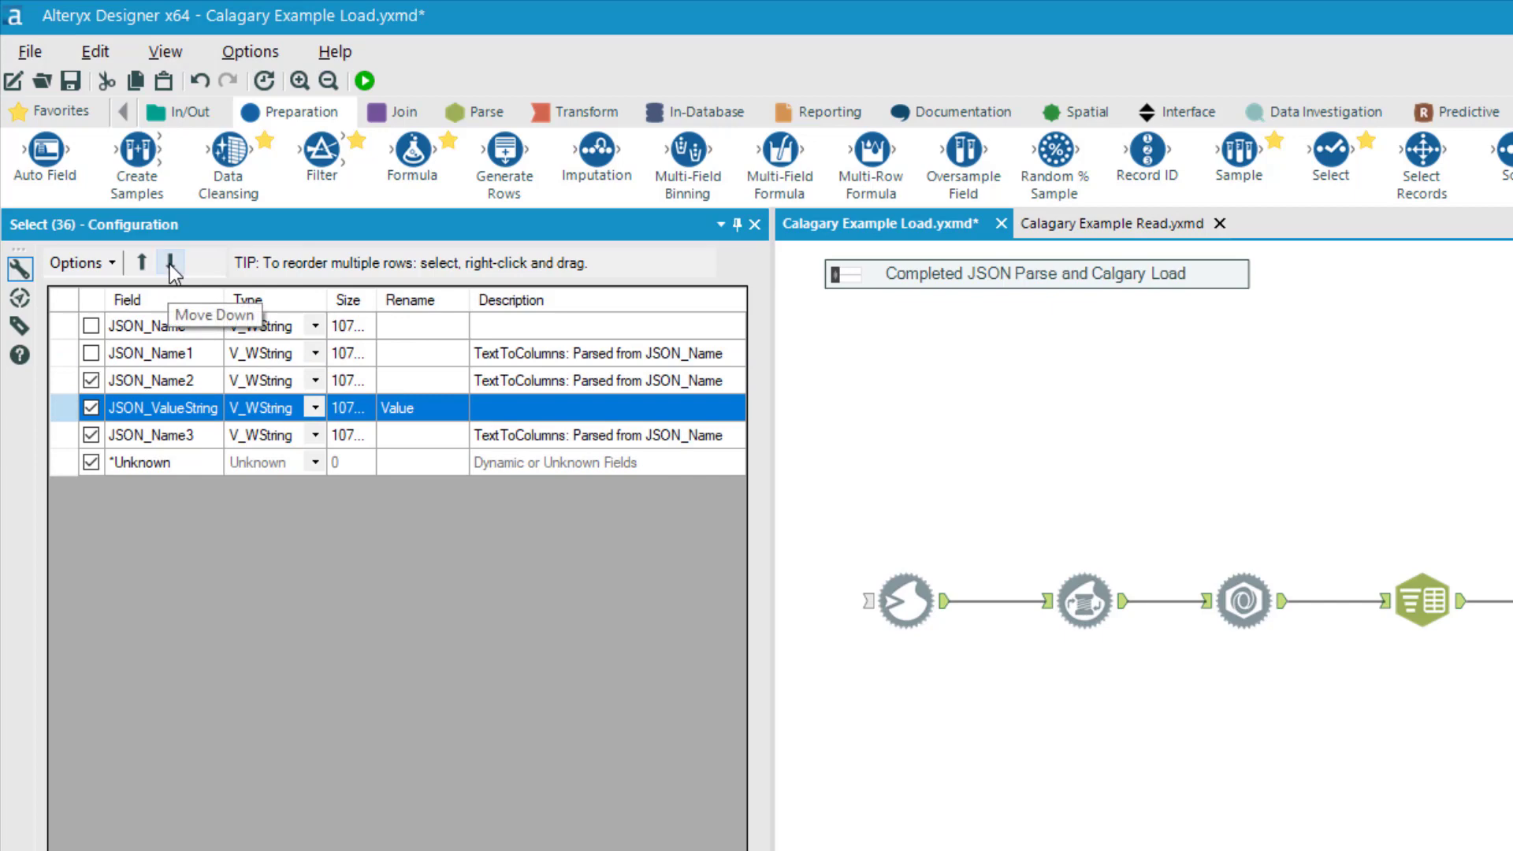
{"action": "left_click", "coordinate": [171, 262]}
- Rename JSON_Name2 as Record and JSON_Name3 as Field in the Select tool
{"action": "left_click", "coordinate": [428, 380]}
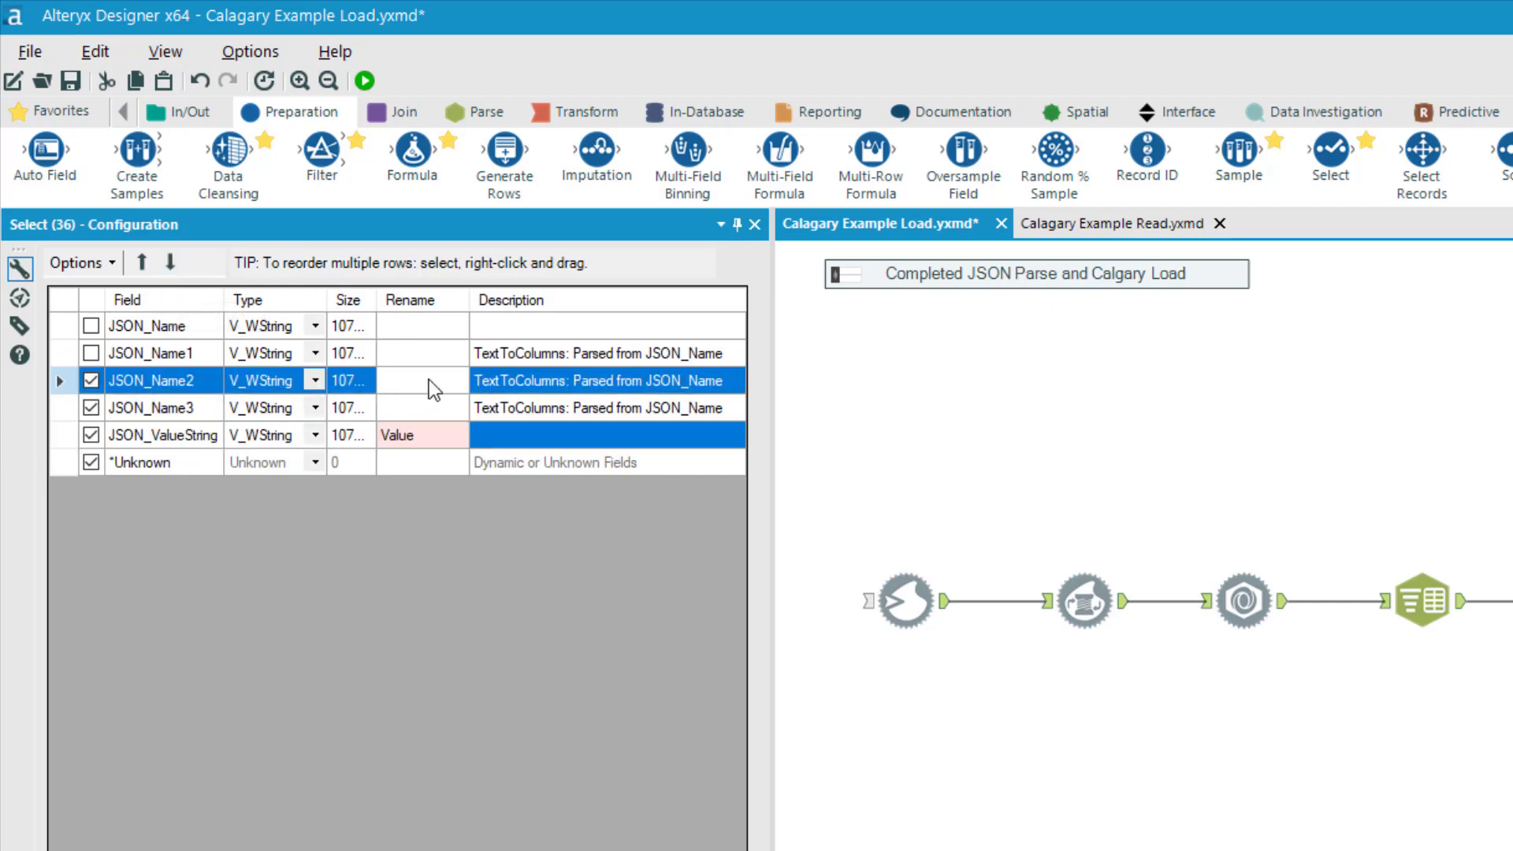
{"action": "left_click", "coordinate": [429, 380]}
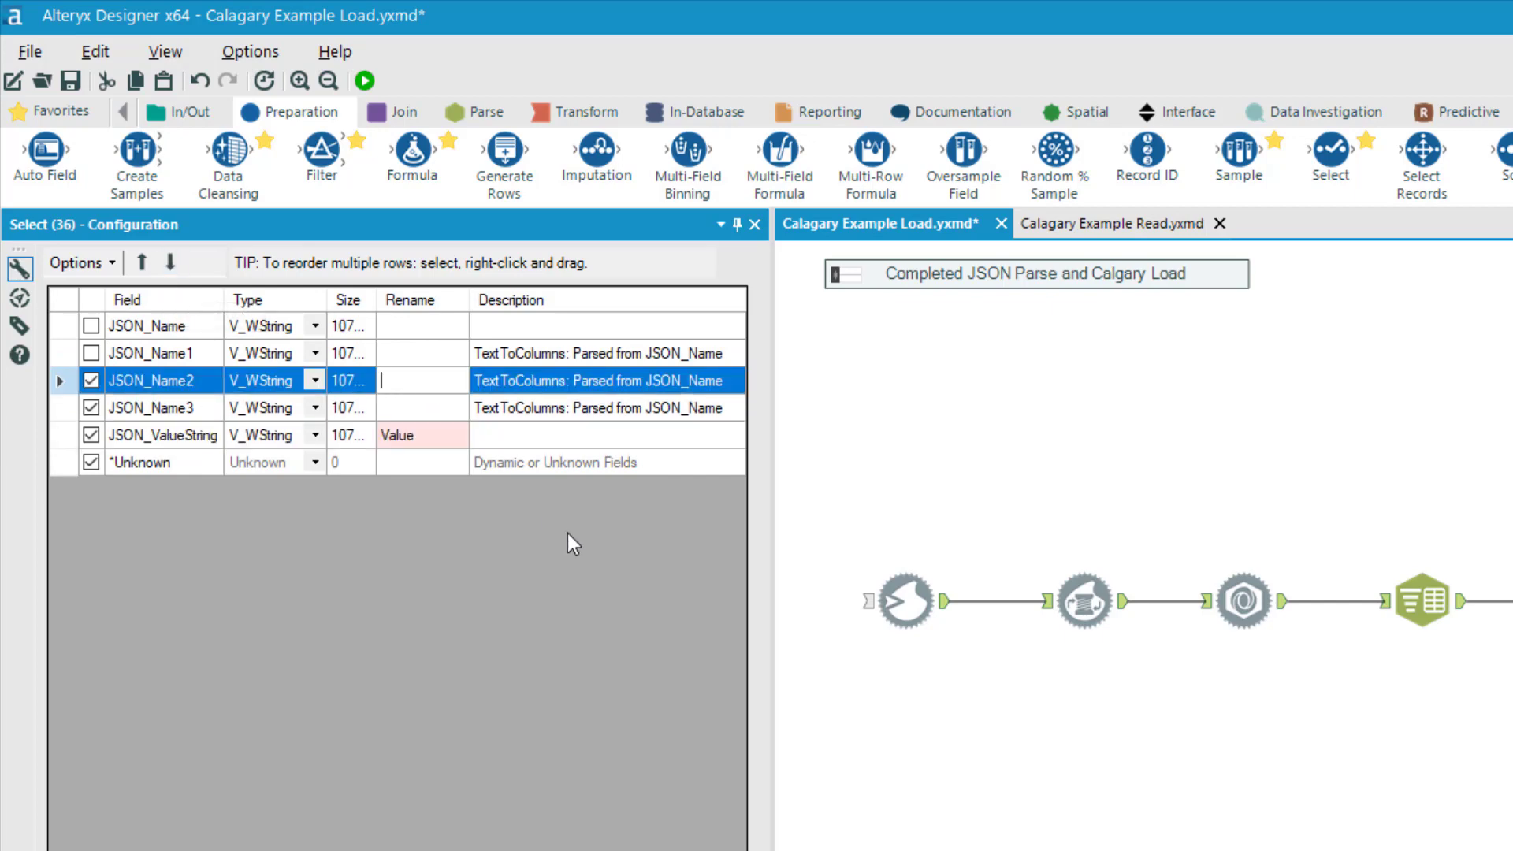
{"action": "type", "text": "Record"}
{"action": "key", "text": "Return"}
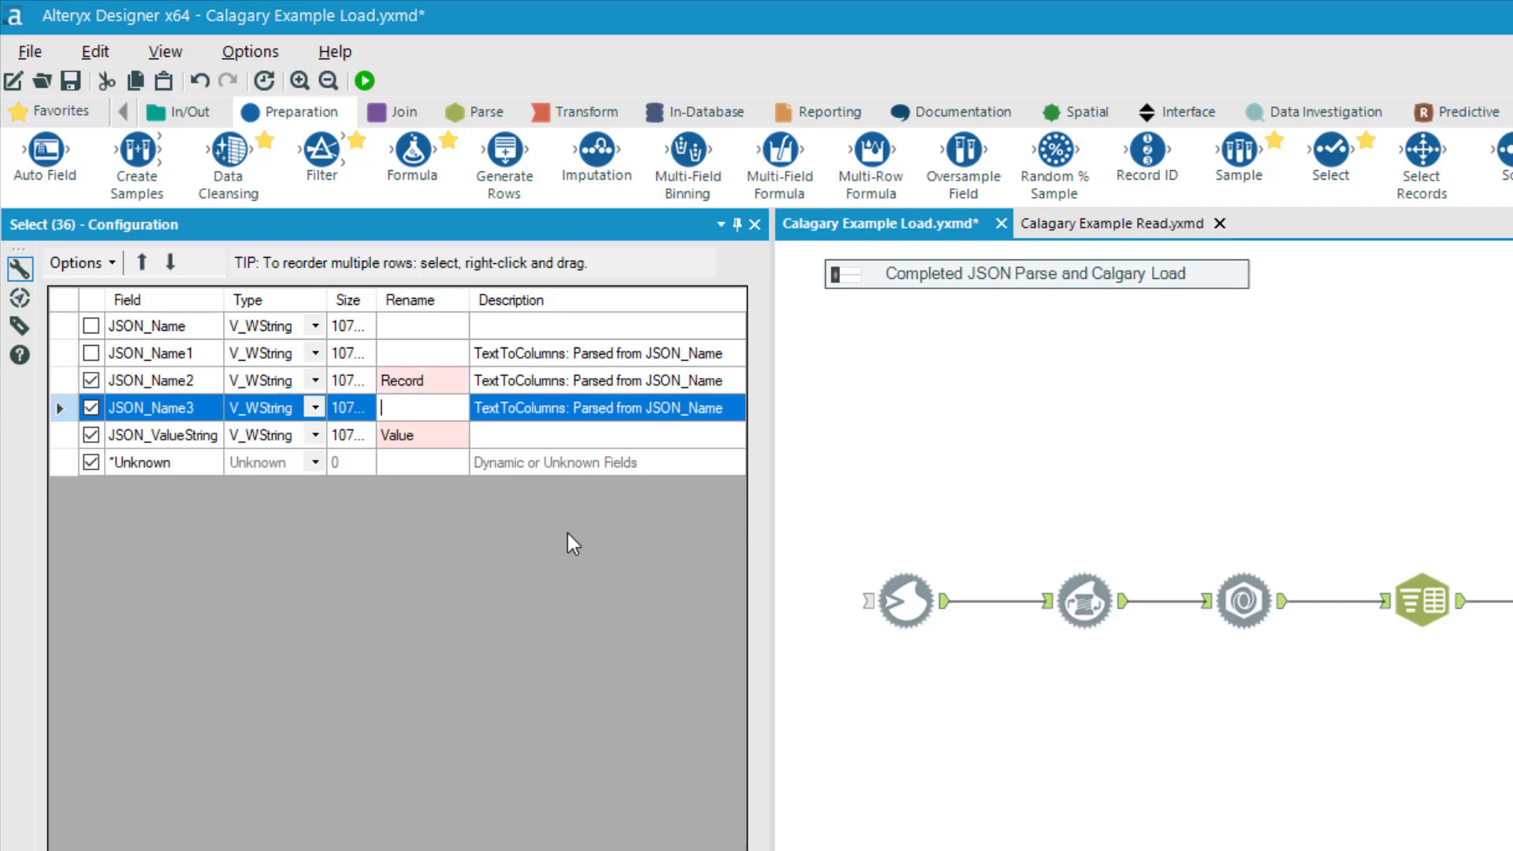
{"action": "type", "text": "Field"}
{"action": "left_click", "coordinate": [1192, 552]}
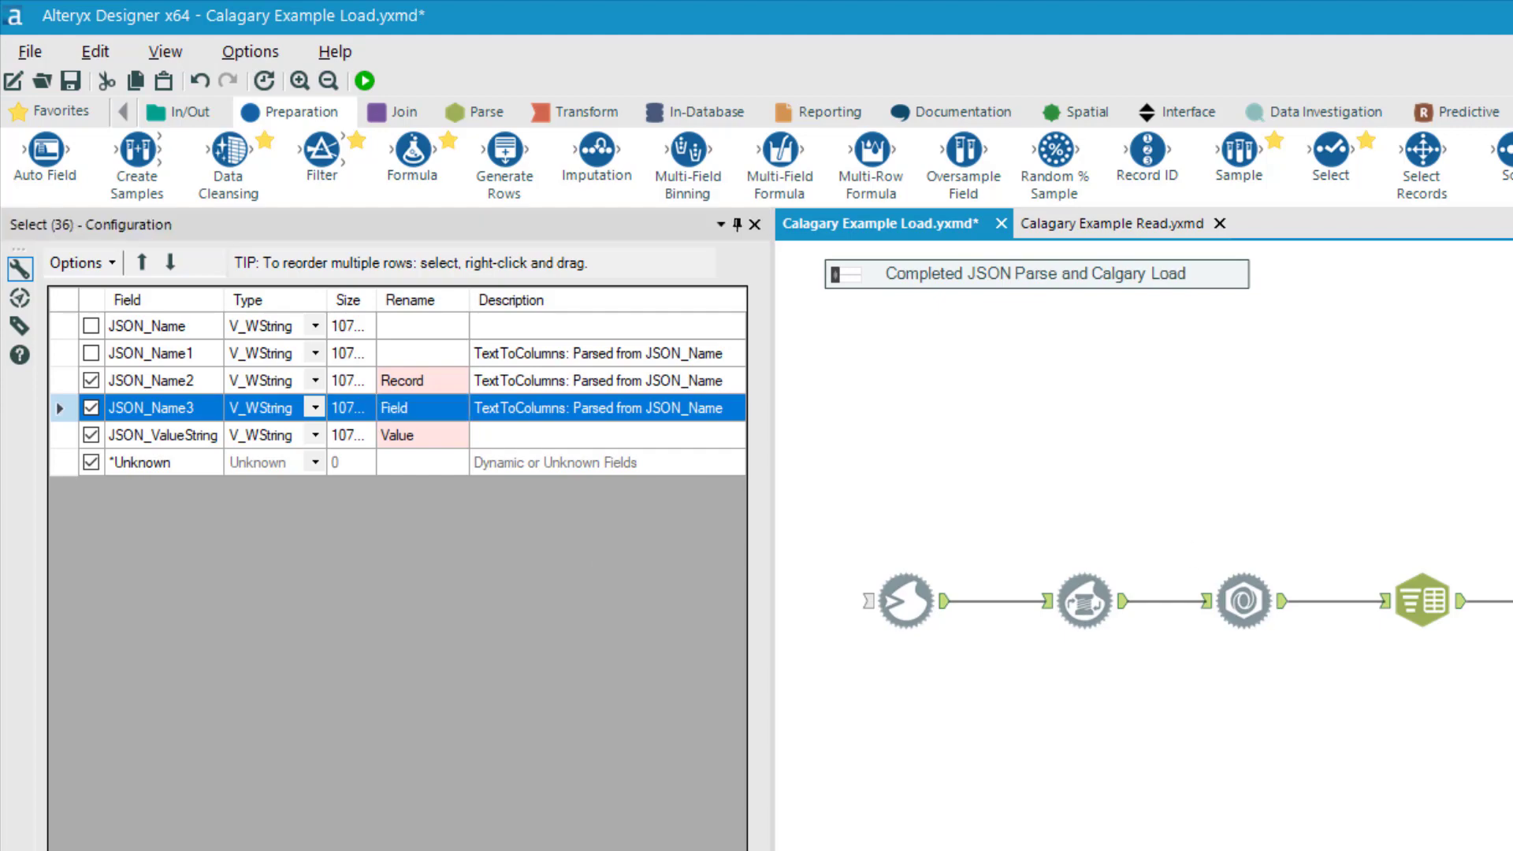
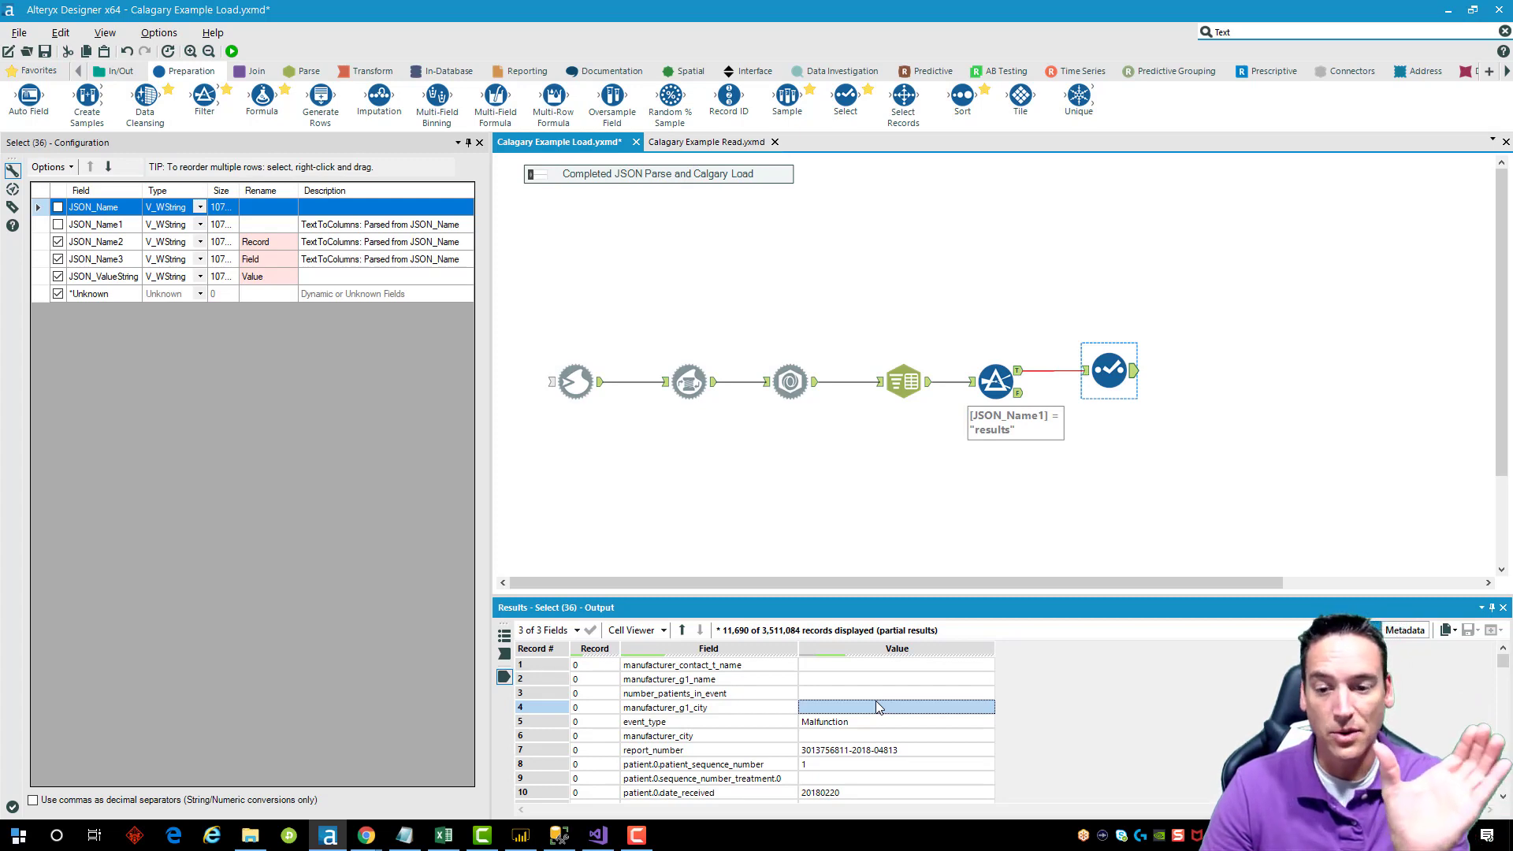
- Examine the Record and Field columns in the Select tool's output
{"action": "left_click", "coordinate": [594, 666]}
{"action": "left_click_drag", "start_coordinate": [653, 671], "coordinate": [671, 792]}
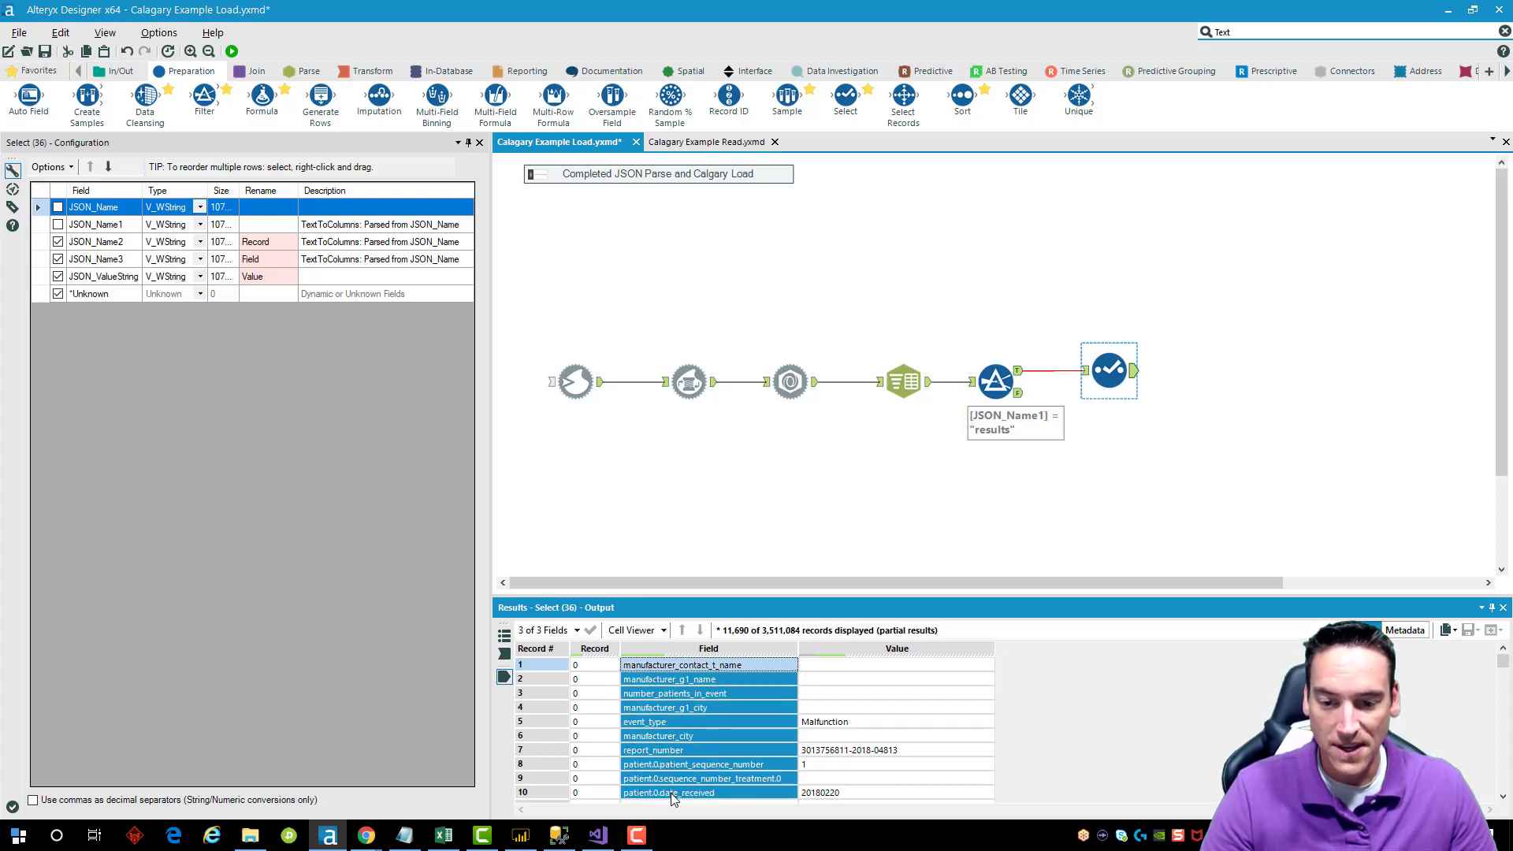
{"action": "left_click", "coordinate": [588, 669]}
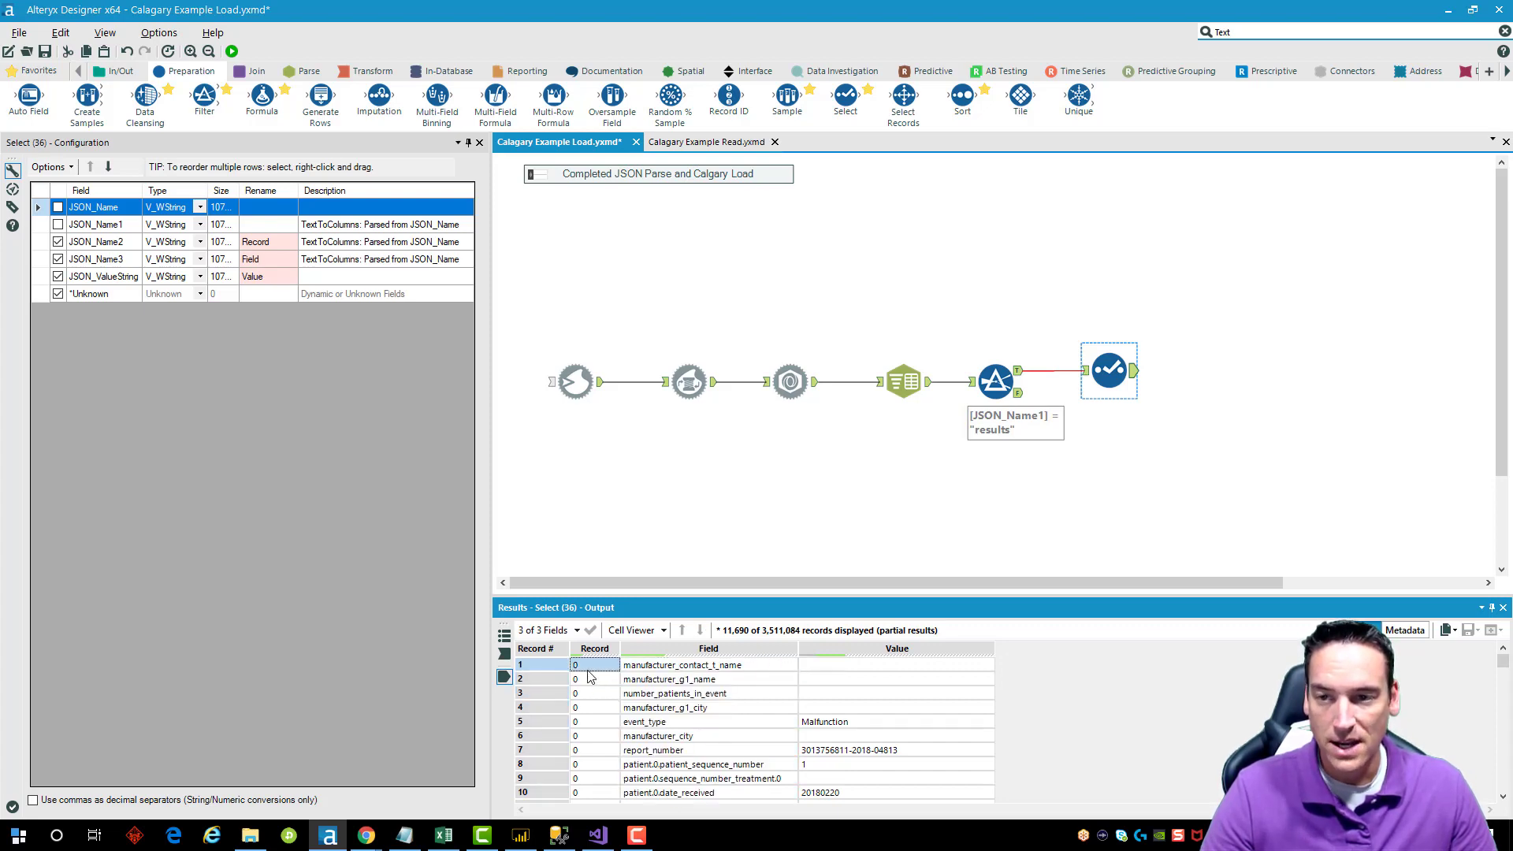
- Add a Cross Tab tool from the Transform category after the Select tool and group its data by Record
{"action": "left_click", "coordinate": [371, 75]}
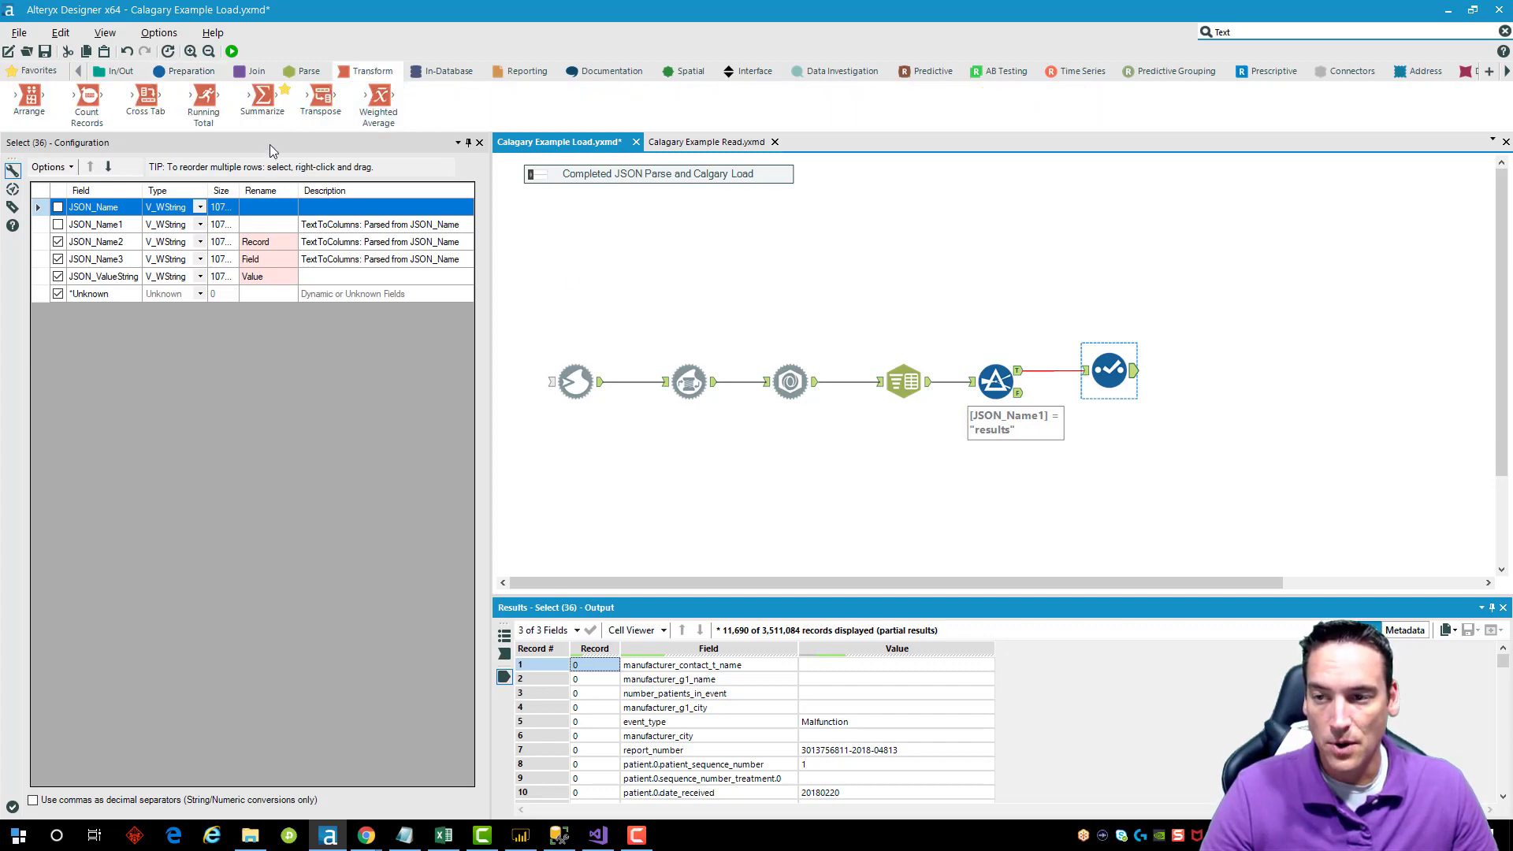
{"action": "left_click_drag", "start_coordinate": [148, 97], "coordinate": [1209, 374]}
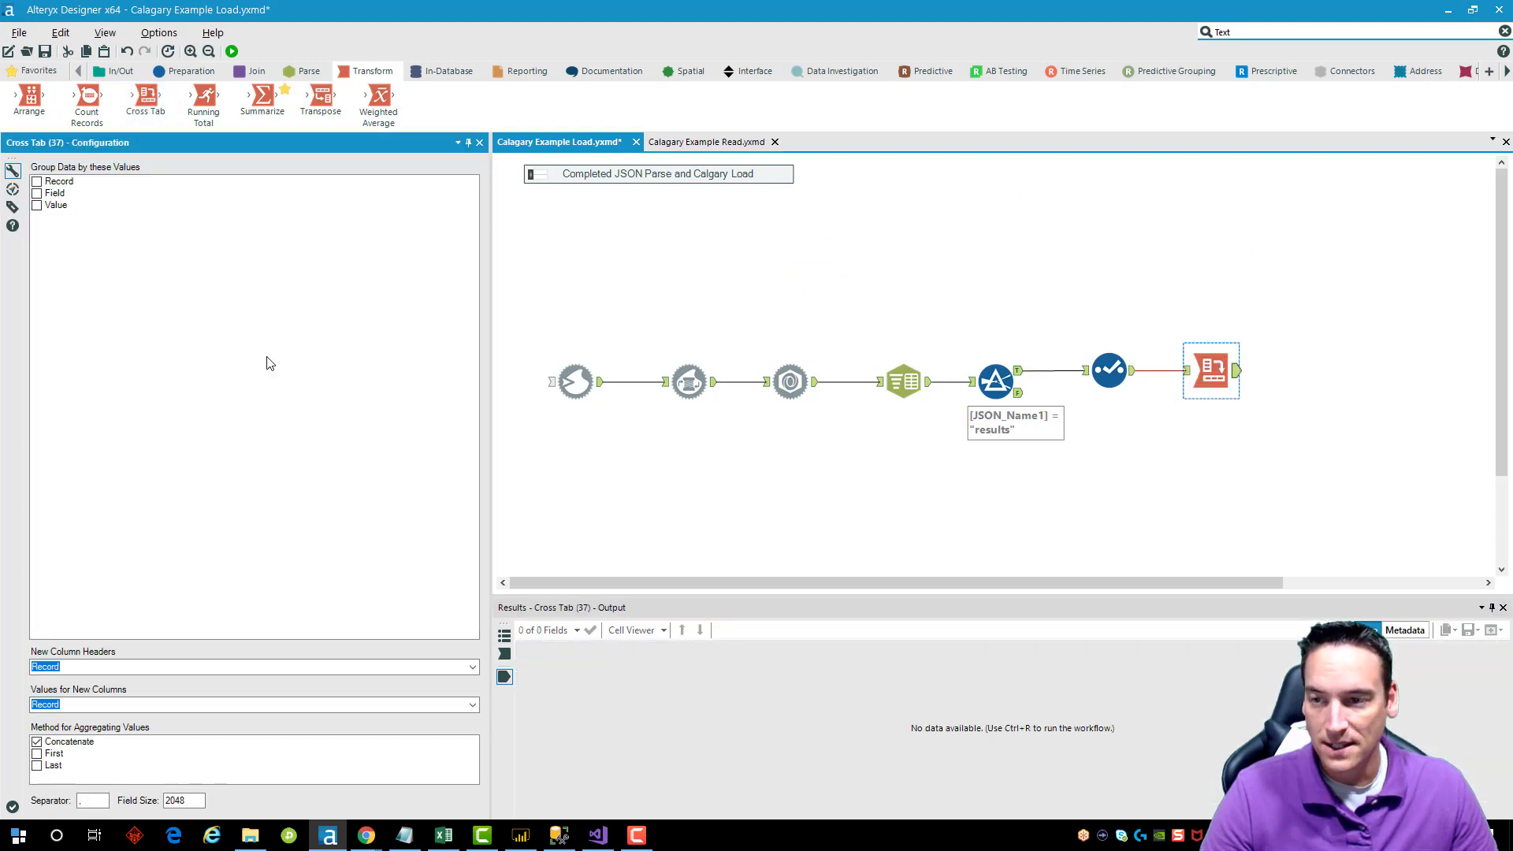
{"action": "left_click", "coordinate": [38, 182]}
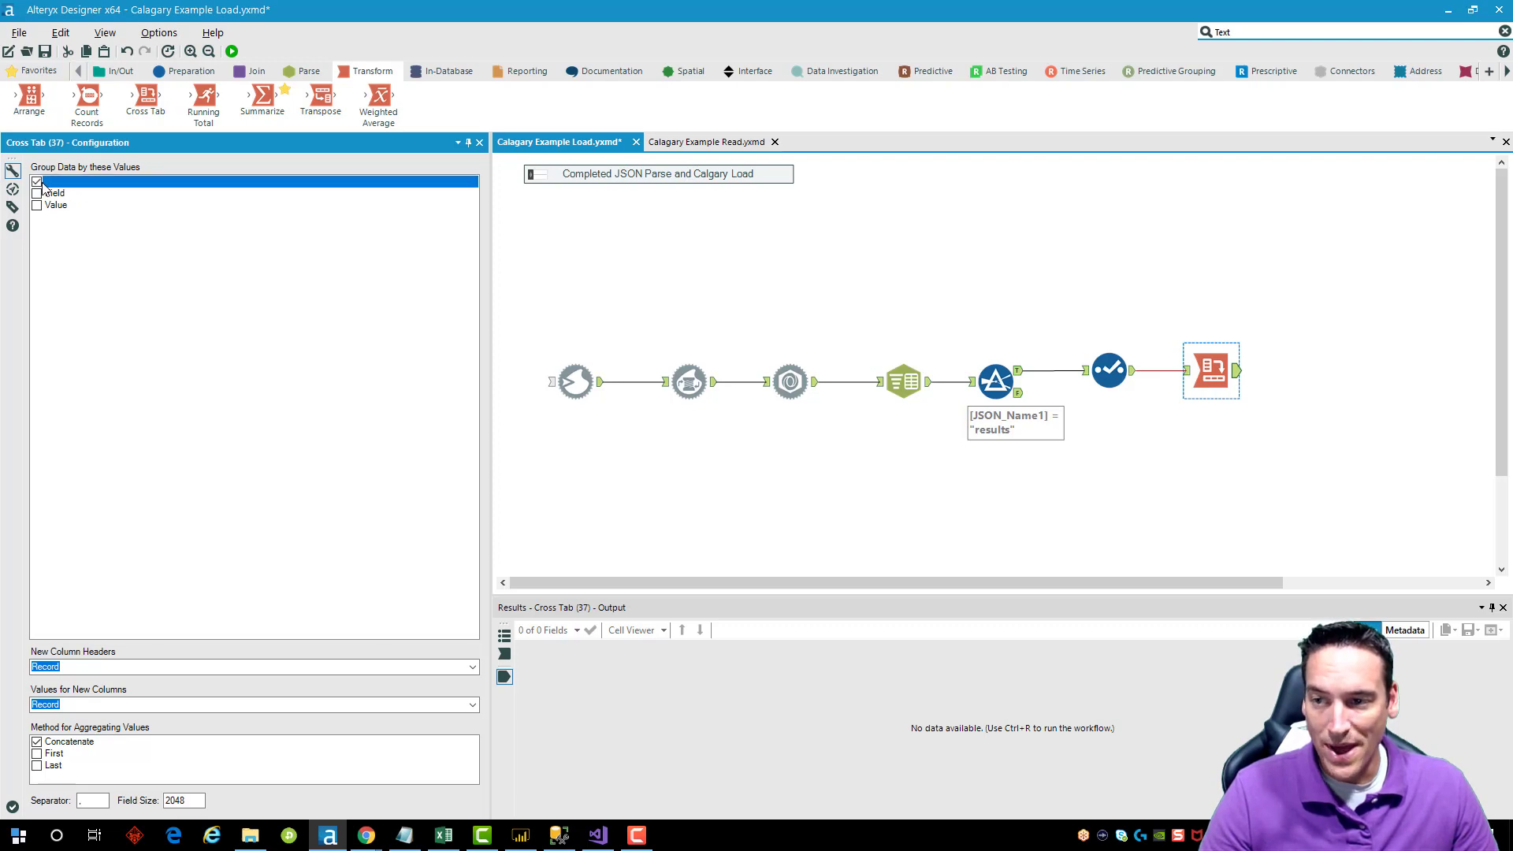
- Check the repeated Record values in the output of the Select tool feeding the Cross Tab tool
{"action": "left_click", "coordinate": [1118, 378], "text": "ctrl"}
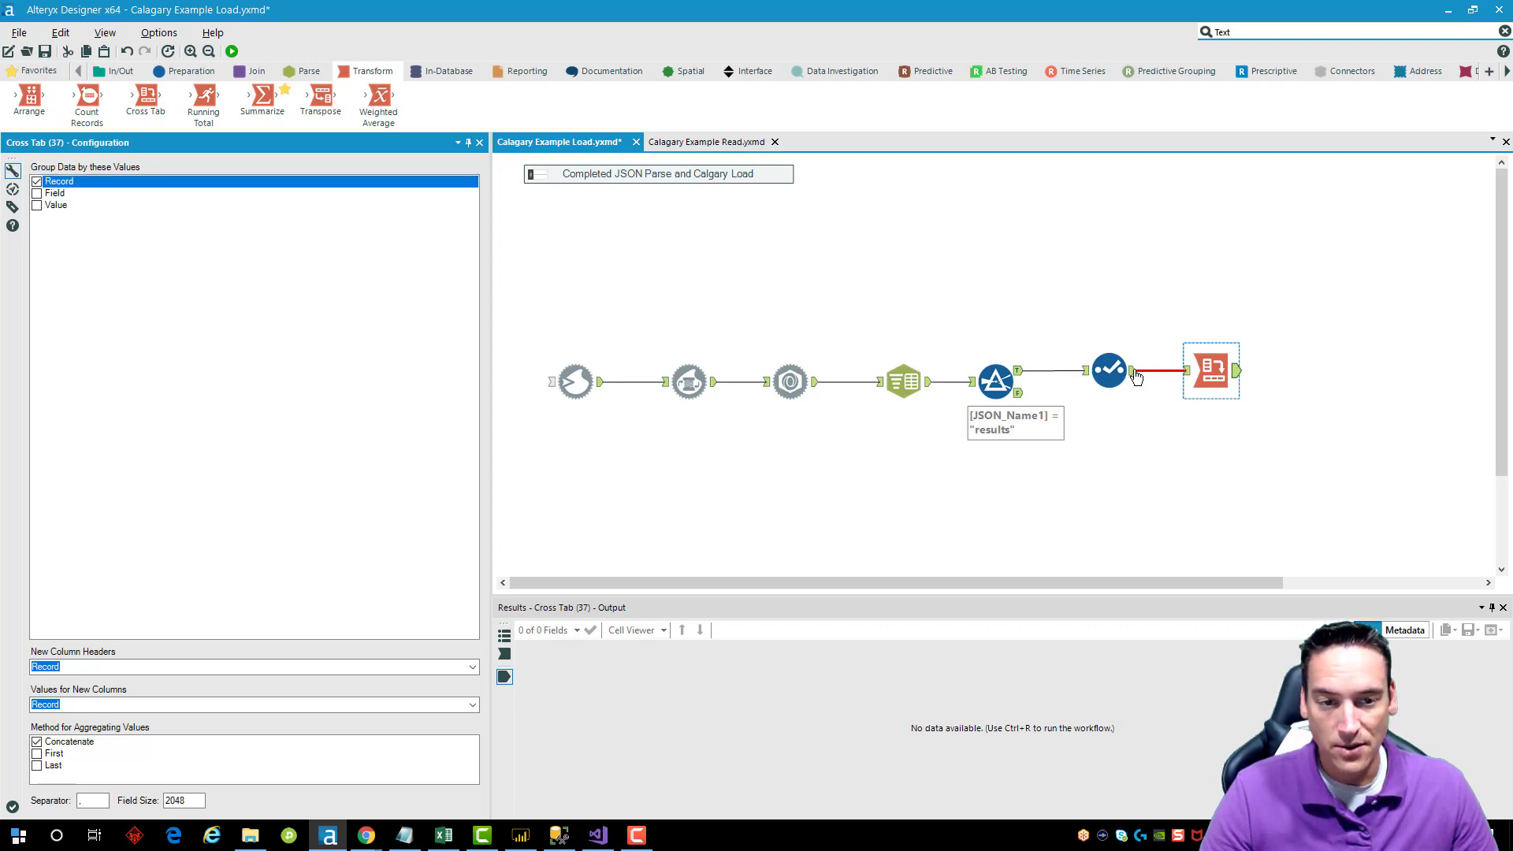
{"action": "scroll", "coordinate": [595, 664], "scroll_direction": "down", "scroll_amount": 1}
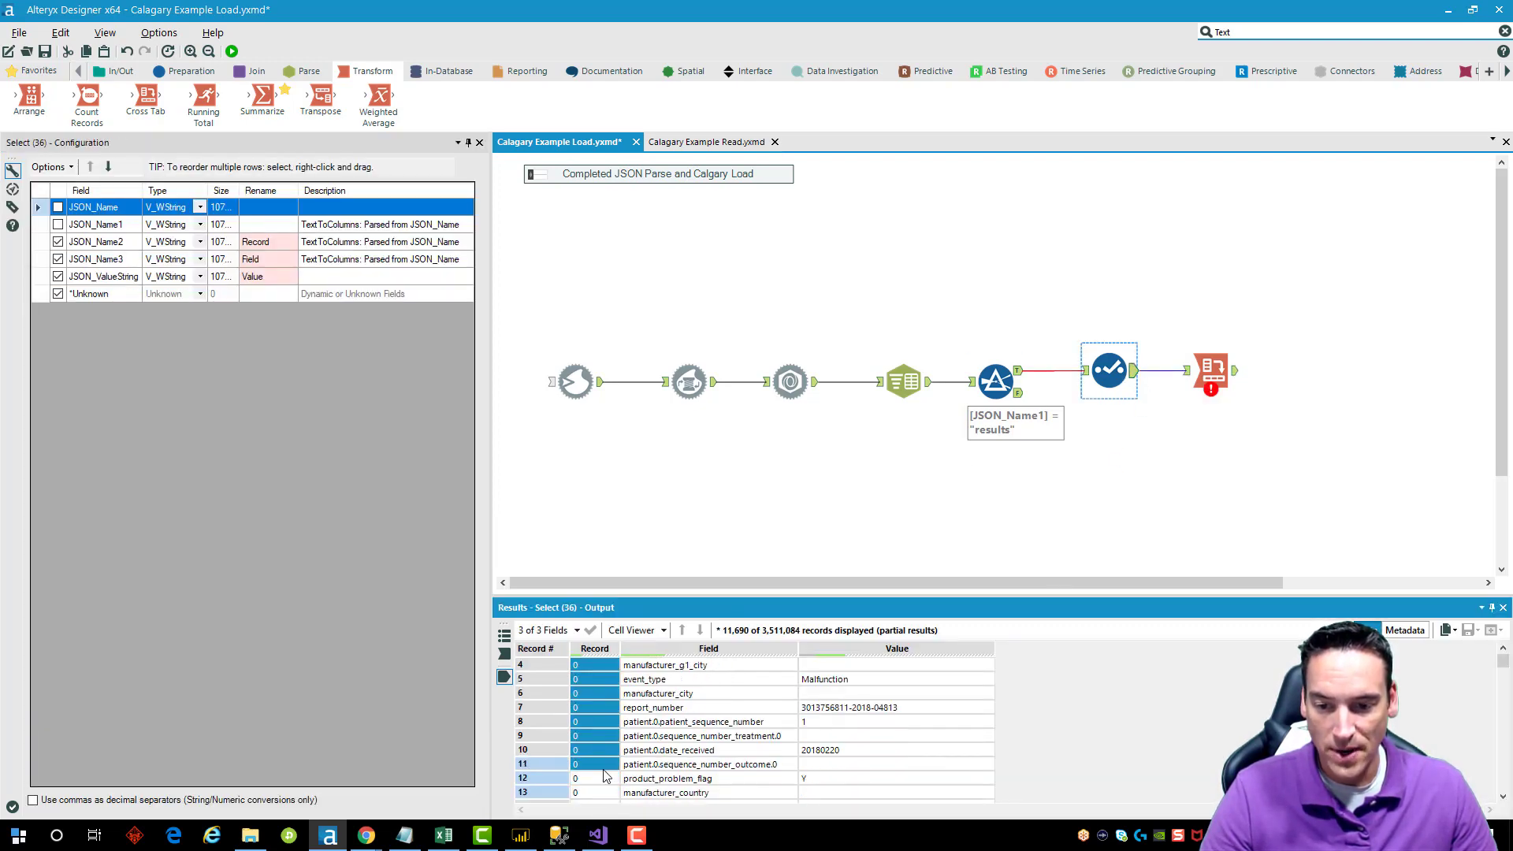
{"action": "scroll", "coordinate": [594, 664], "scroll_direction": "up", "scroll_amount": 1}
{"action": "left_click", "coordinate": [604, 680]}
- Set the Cross Tab tool's new column headers to Field and the values for new columns to Value
{"action": "left_click", "coordinate": [1211, 370]}
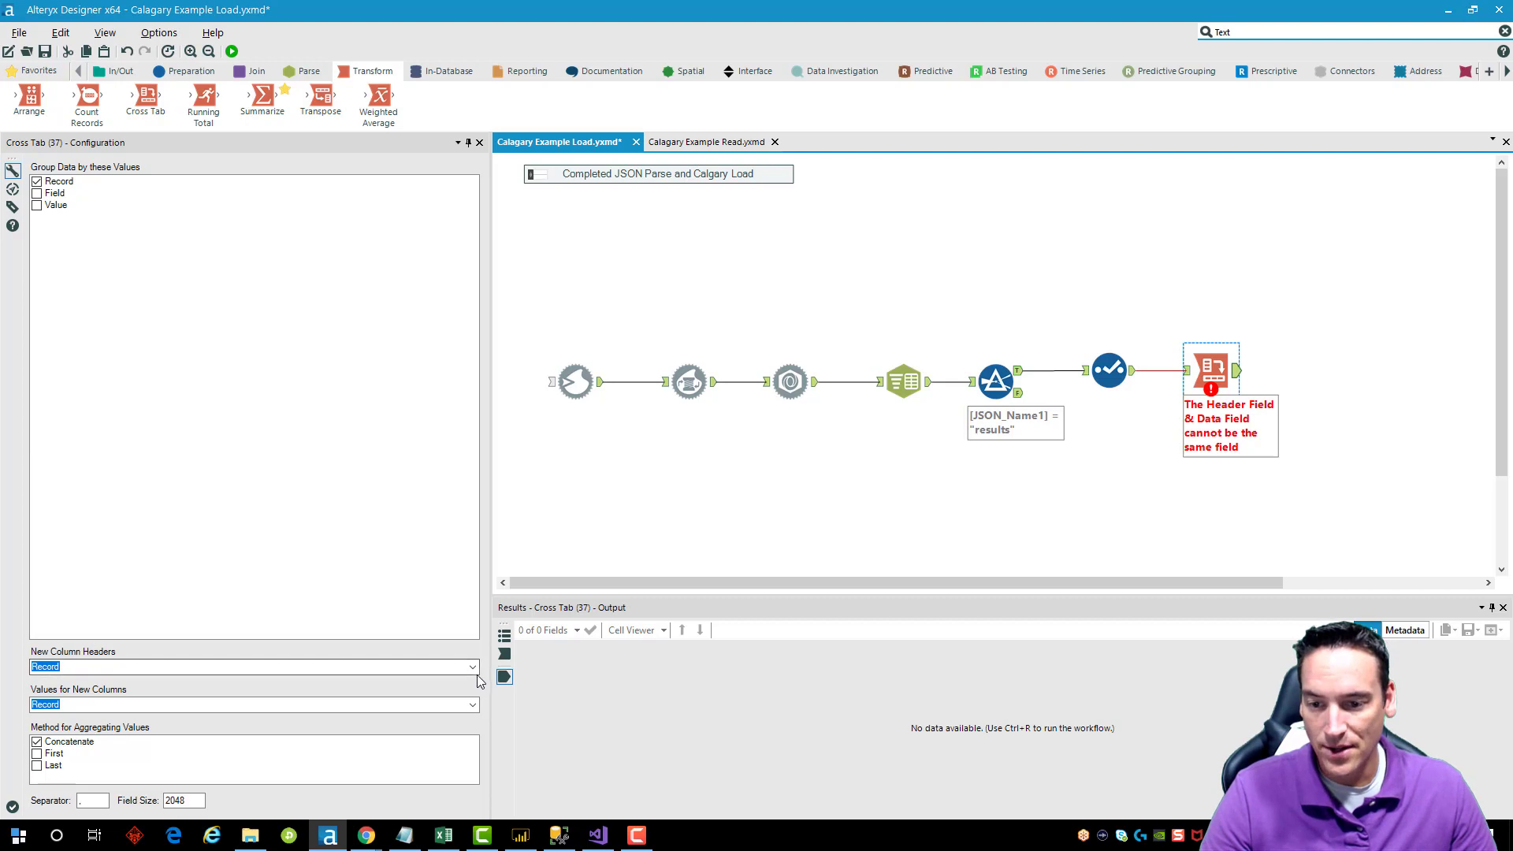
{"action": "left_click", "coordinate": [181, 669]}
{"action": "left_click", "coordinate": [464, 692]}
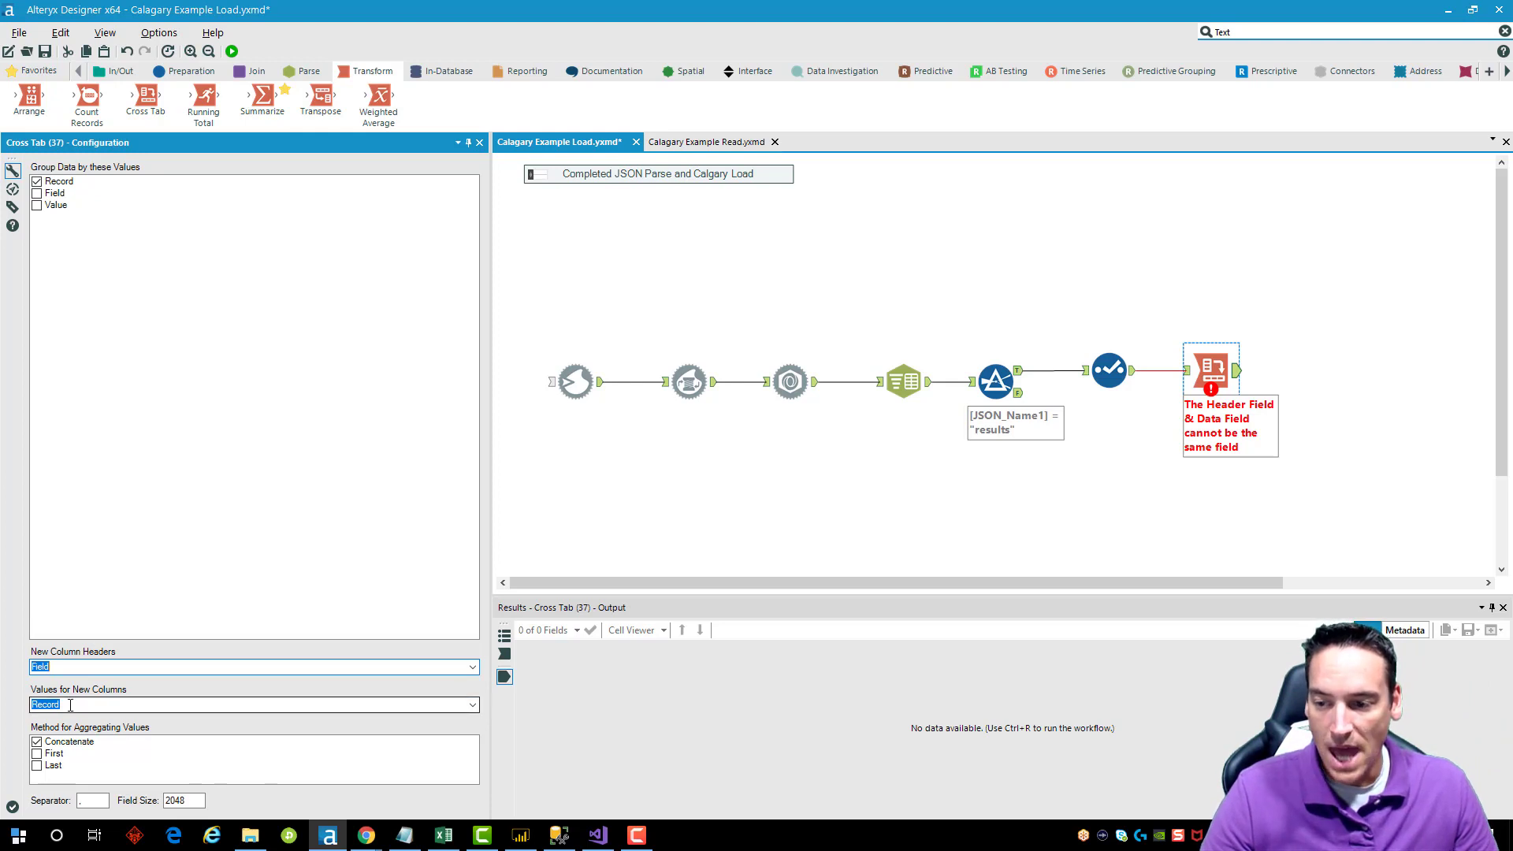
{"action": "left_click", "coordinate": [471, 710]}
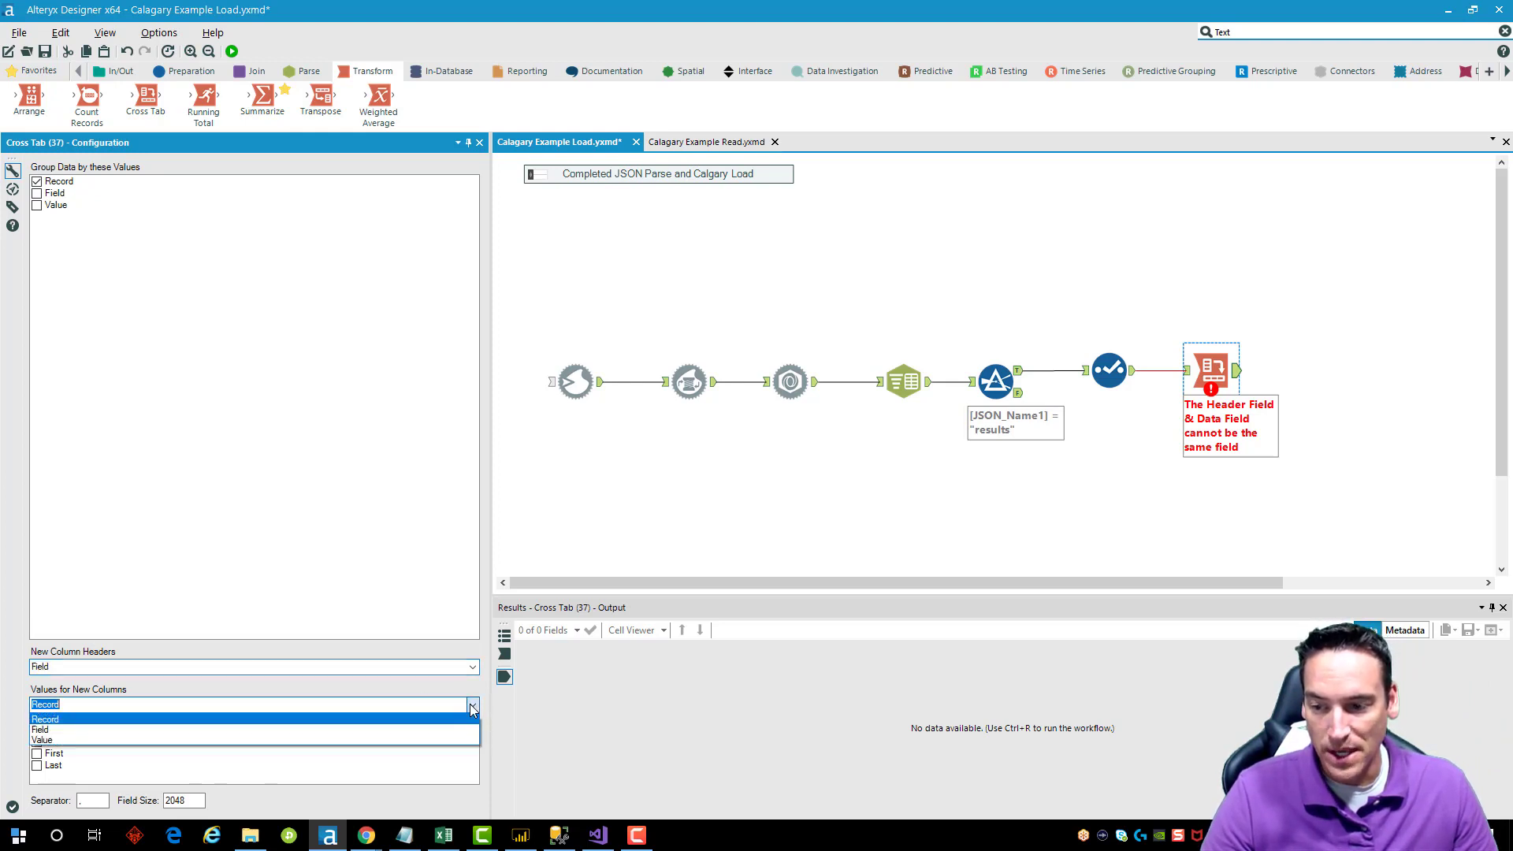
{"action": "left_click", "coordinate": [453, 742]}
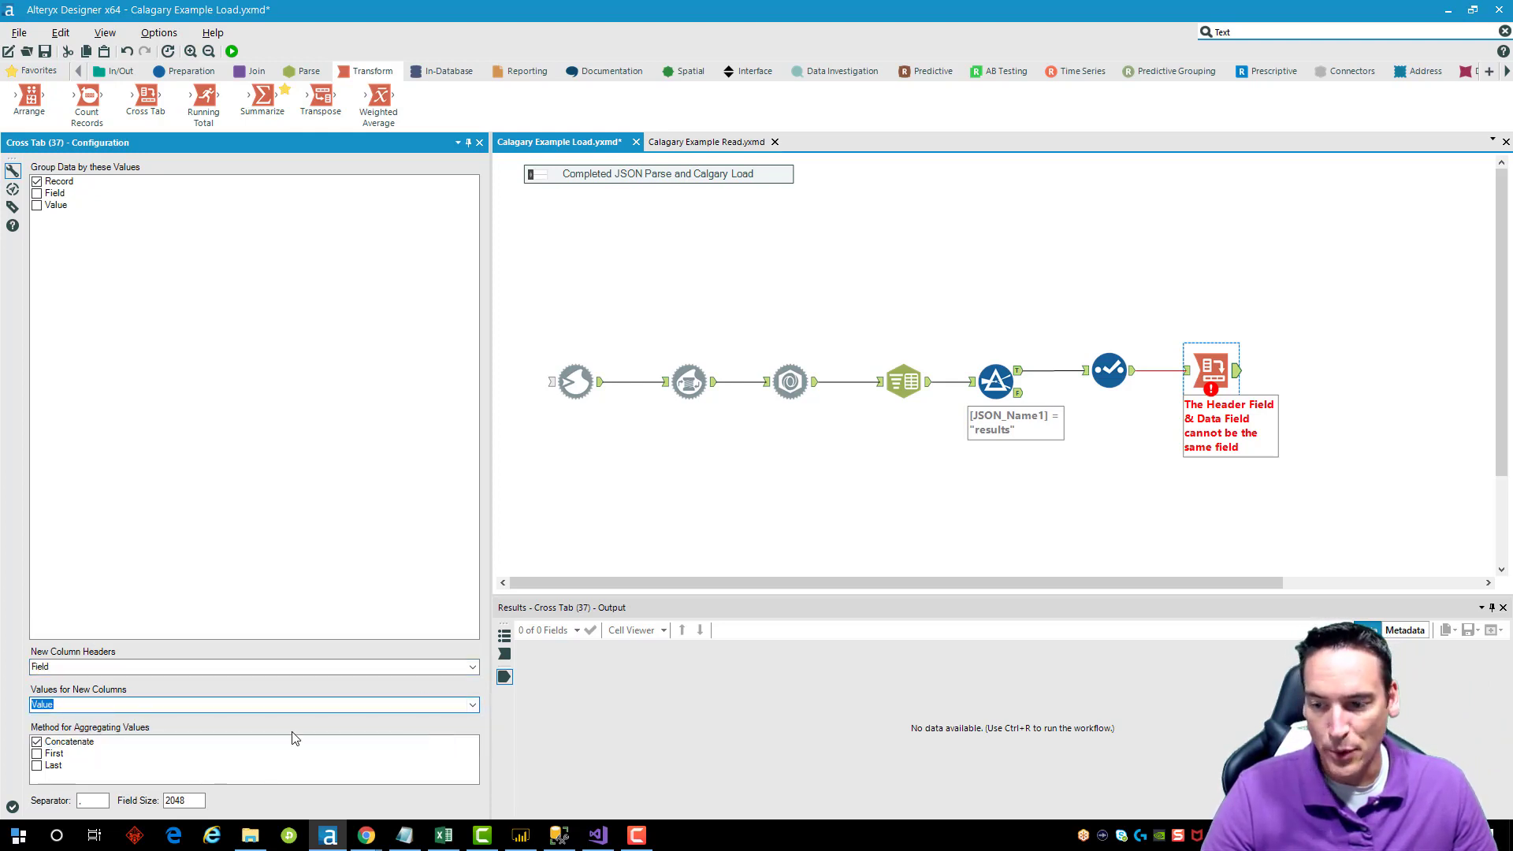
- Change the Cross Tab tool's aggregation method from Concatenate to First
{"action": "left_click", "coordinate": [37, 742]}
{"action": "left_click", "coordinate": [37, 754]}
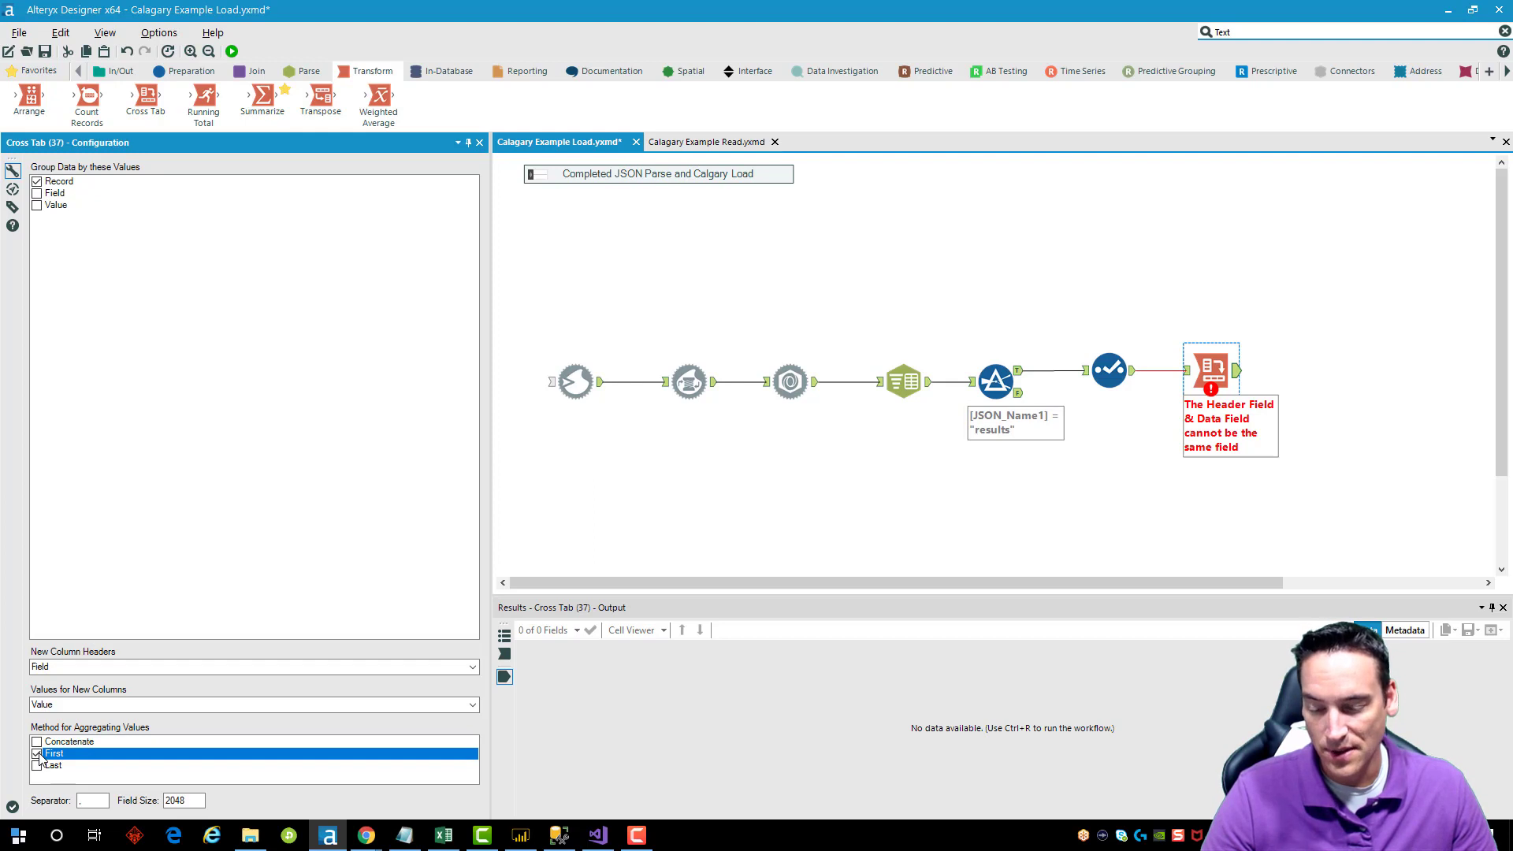
{"action": "left_click", "coordinate": [192, 799]}
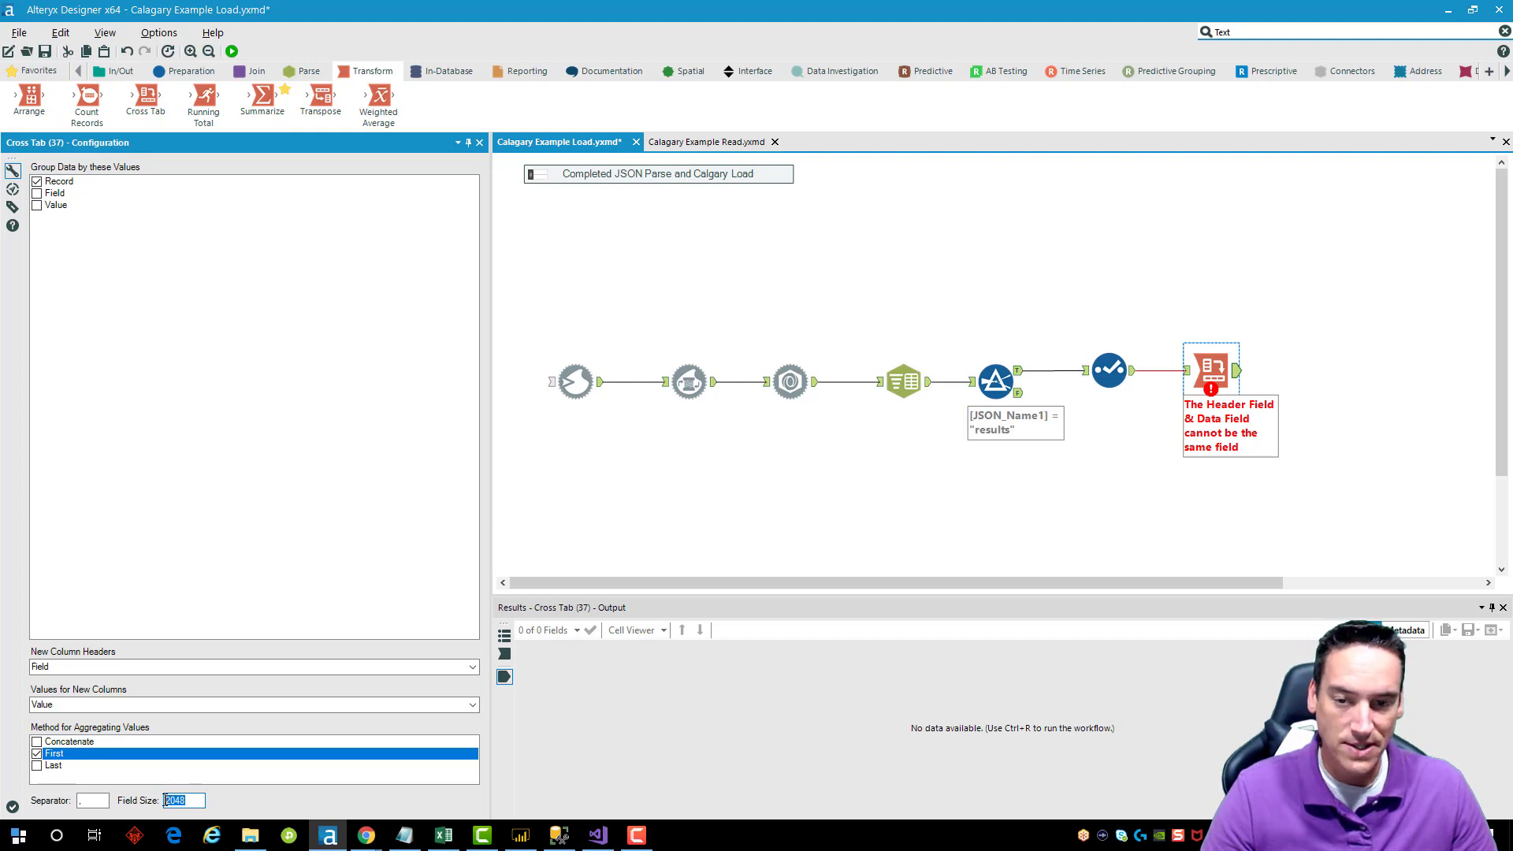
{"action": "left_click", "coordinate": [838, 493]}
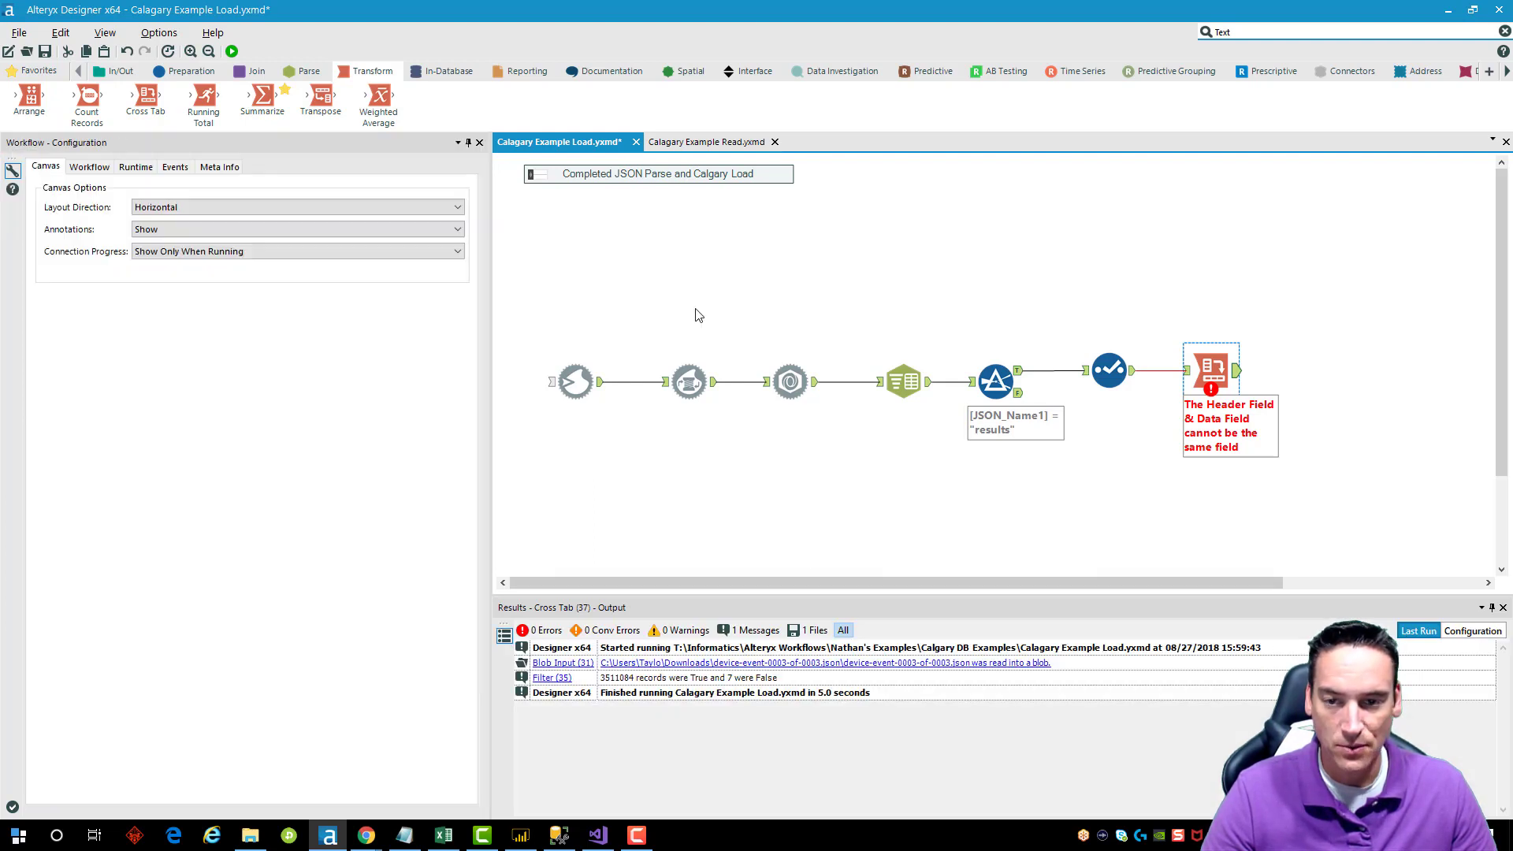
- Select all the connected workflow tools and shift them slightly left on the canvas
{"action": "left_click_drag", "start_coordinate": [503, 261], "coordinate": [1327, 516]}
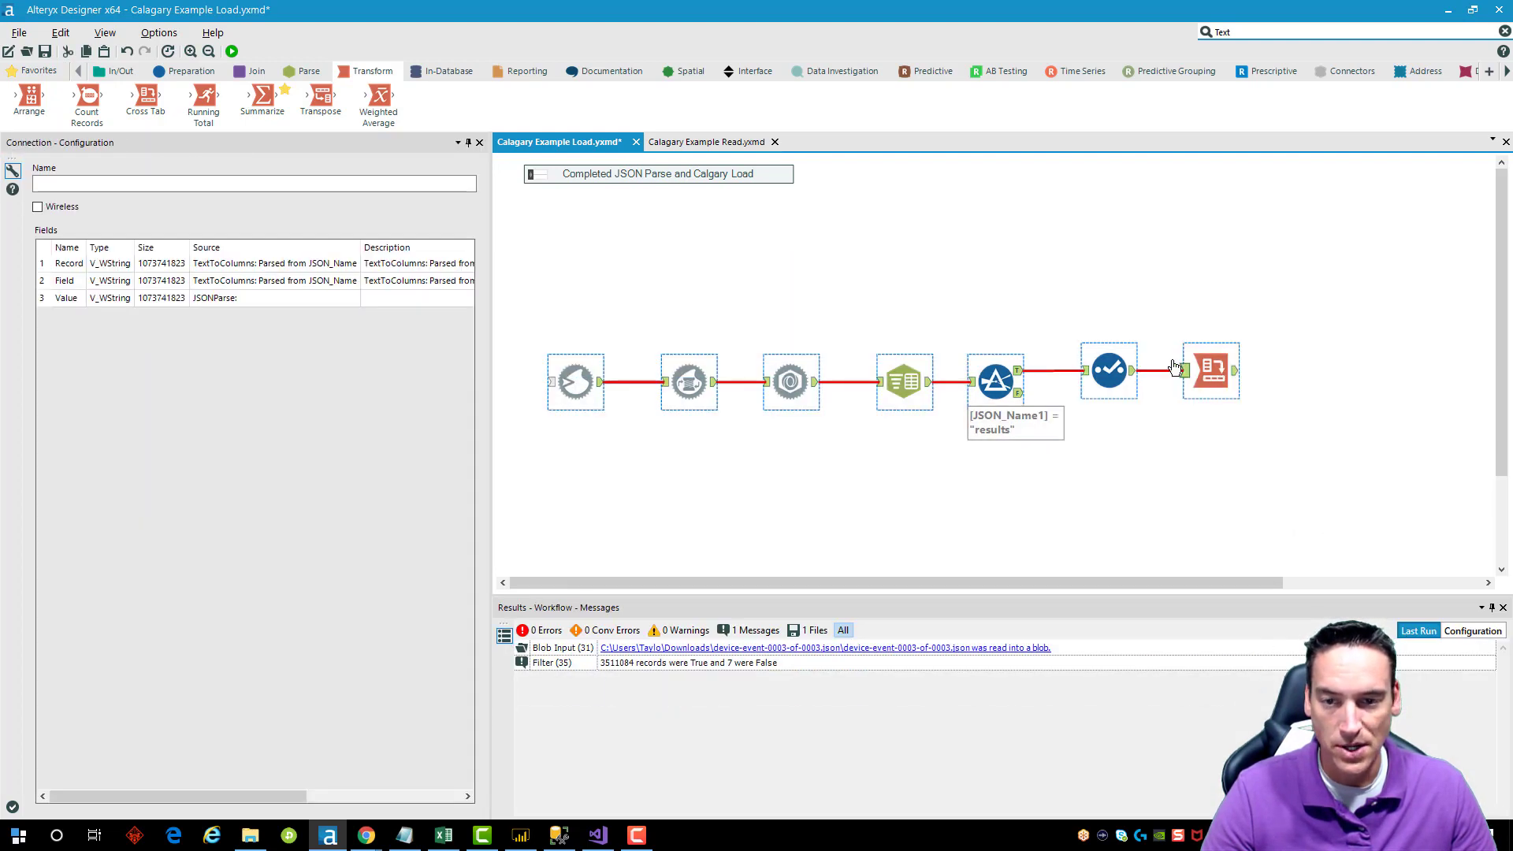
{"action": "left_click_drag", "start_coordinate": [1210, 371], "coordinate": [1177, 371]}
{"action": "left_click", "coordinate": [1034, 315]}
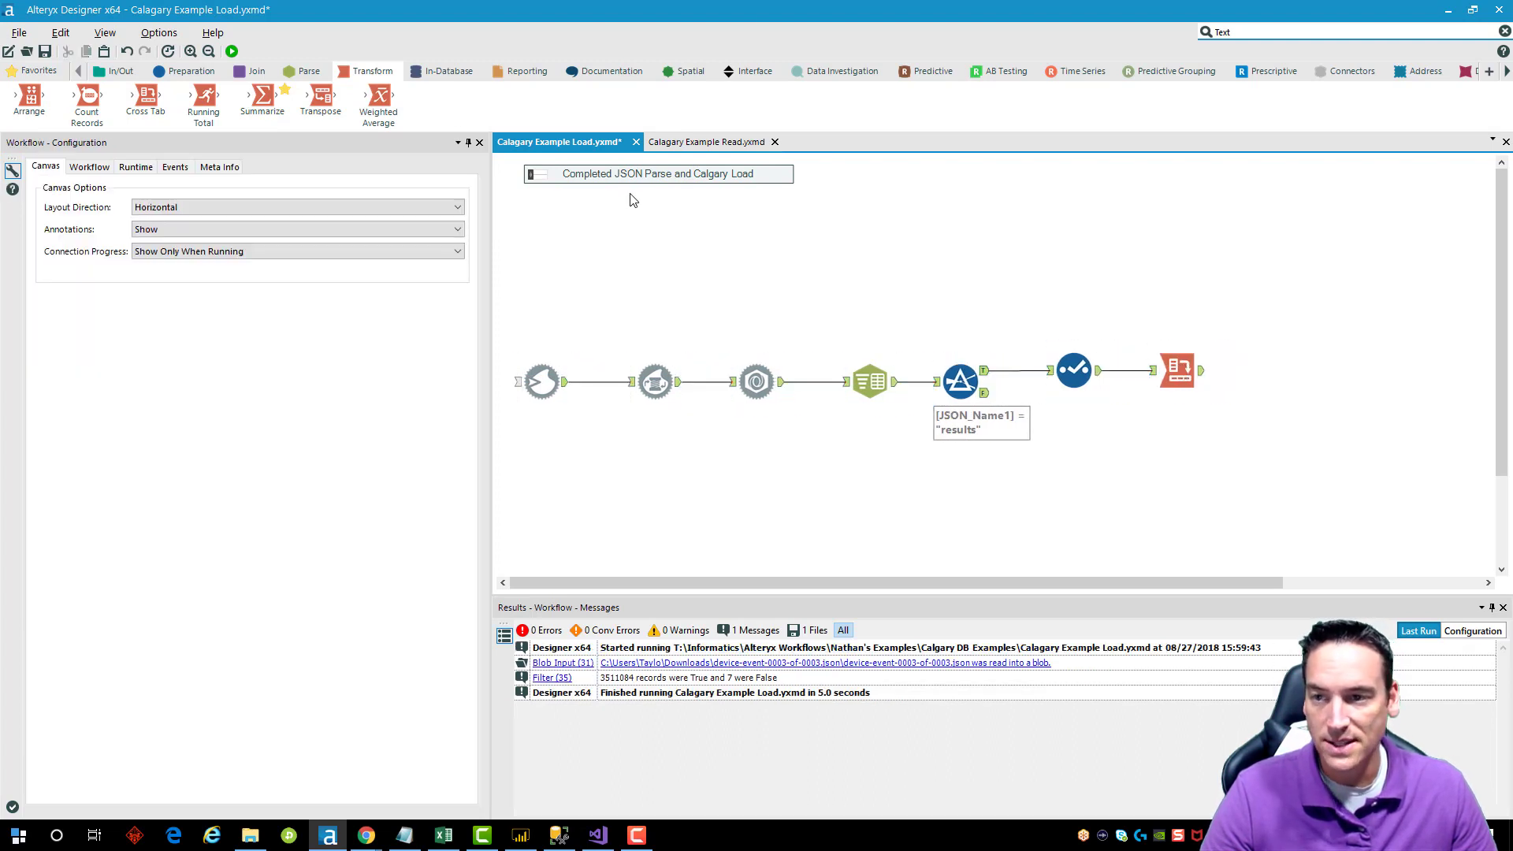
- Add a second Select tool from the Preparation category after the Cross Tab tool and run the workflow
{"action": "left_click", "coordinate": [178, 77]}
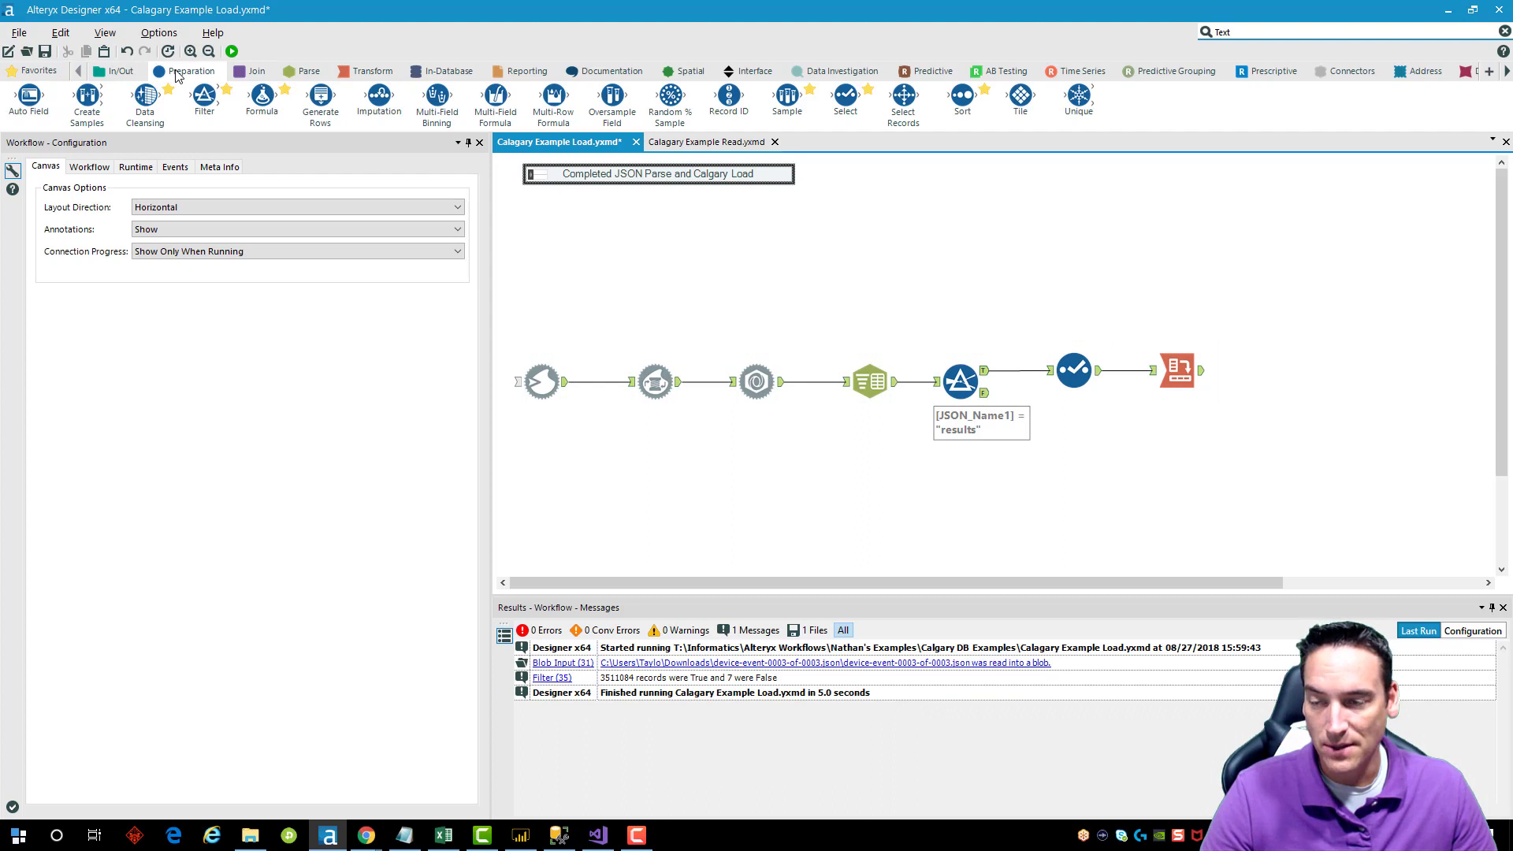
{"action": "mouse_move", "coordinate": [26, 100]}
{"action": "left_mouse_down"}
{"action": "mouse_move", "coordinate": [1267, 371]}
{"action": "mouse_move", "coordinate": [338, 135]}
{"action": "mouse_move", "coordinate": [57, 100]}
{"action": "left_mouse_up"}
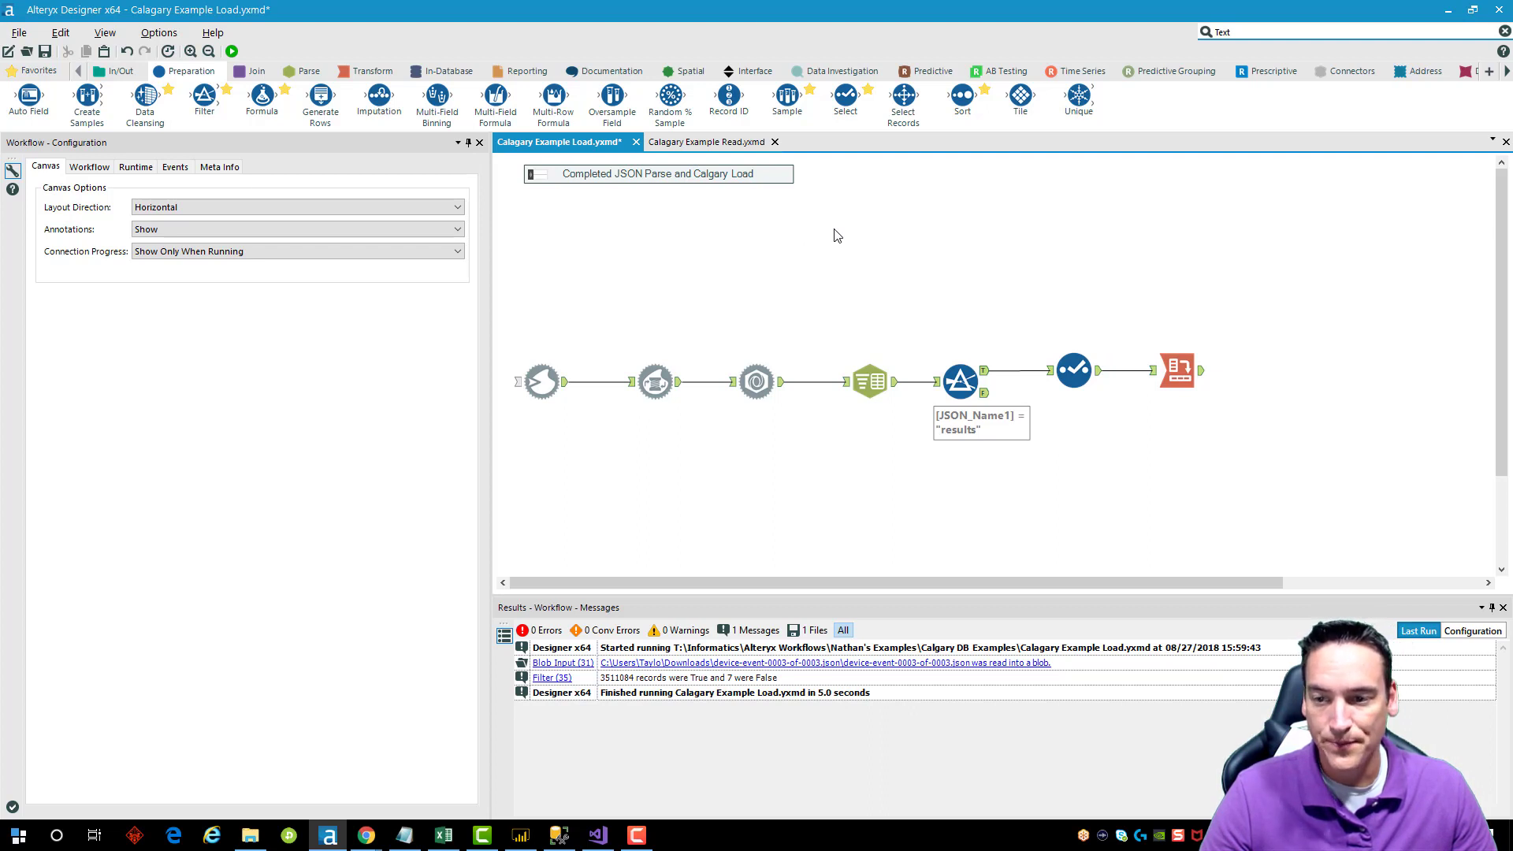
{"action": "left_click_drag", "start_coordinate": [847, 99], "coordinate": [1257, 371]}
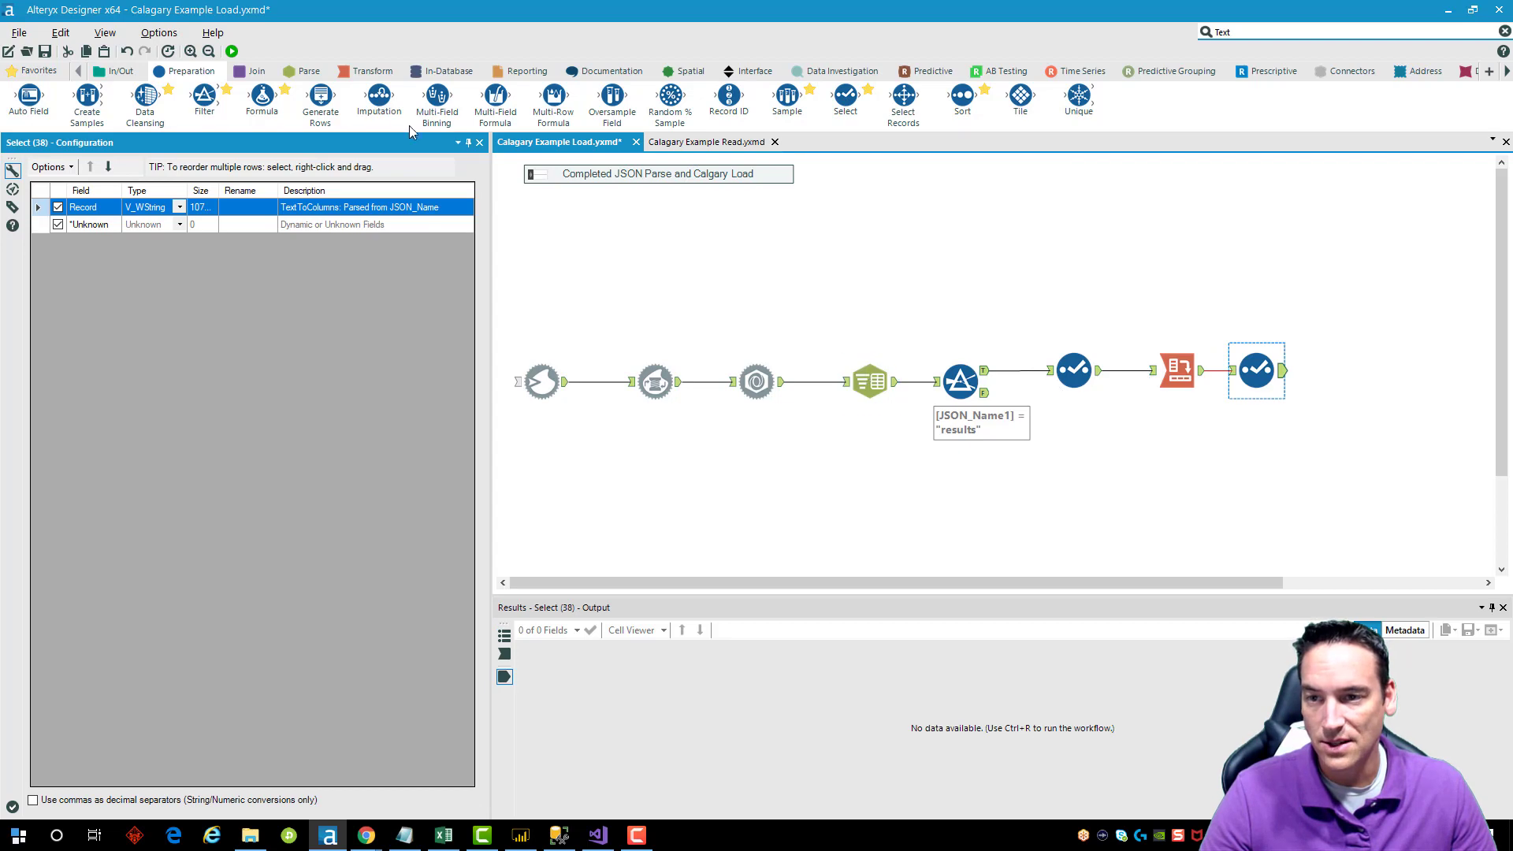
{"action": "left_click", "coordinate": [232, 52]}
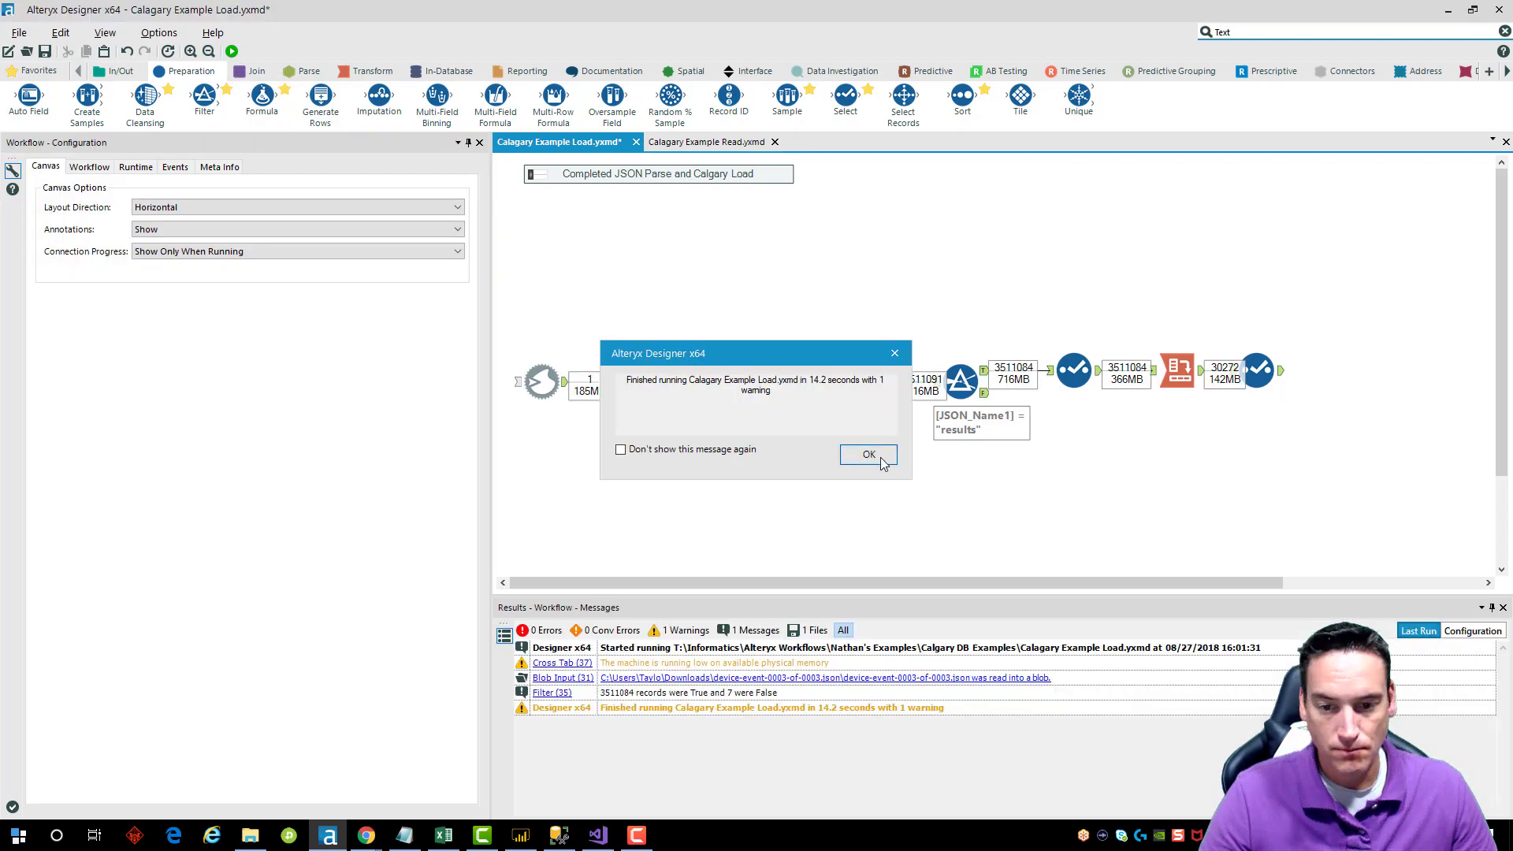
{"action": "left_click", "coordinate": [875, 451]}
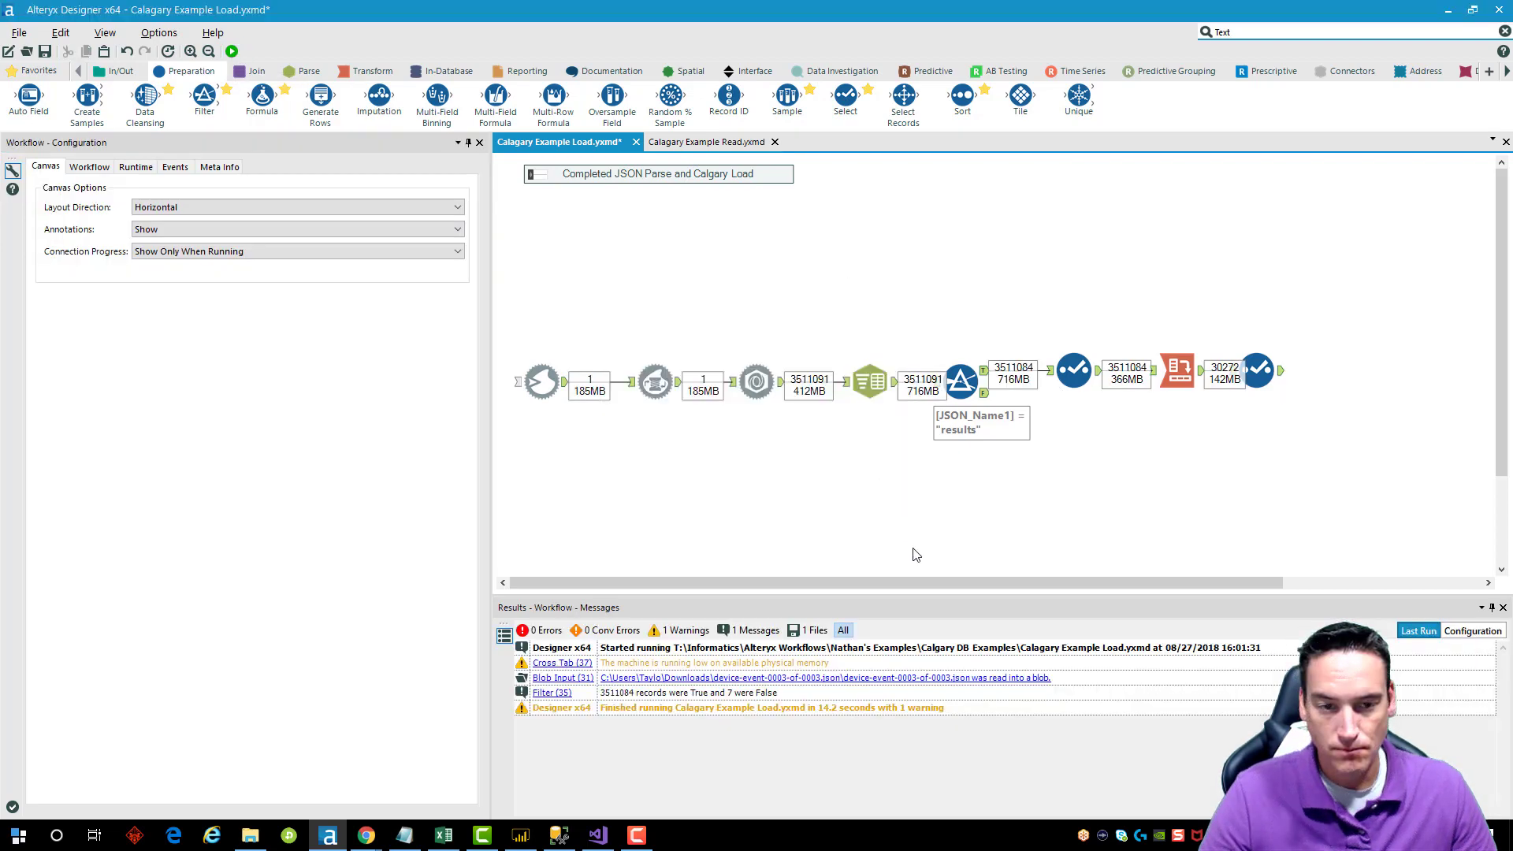
- View the output of the new Select tool and compare its first Record values
{"action": "left_click", "coordinate": [1282, 380]}
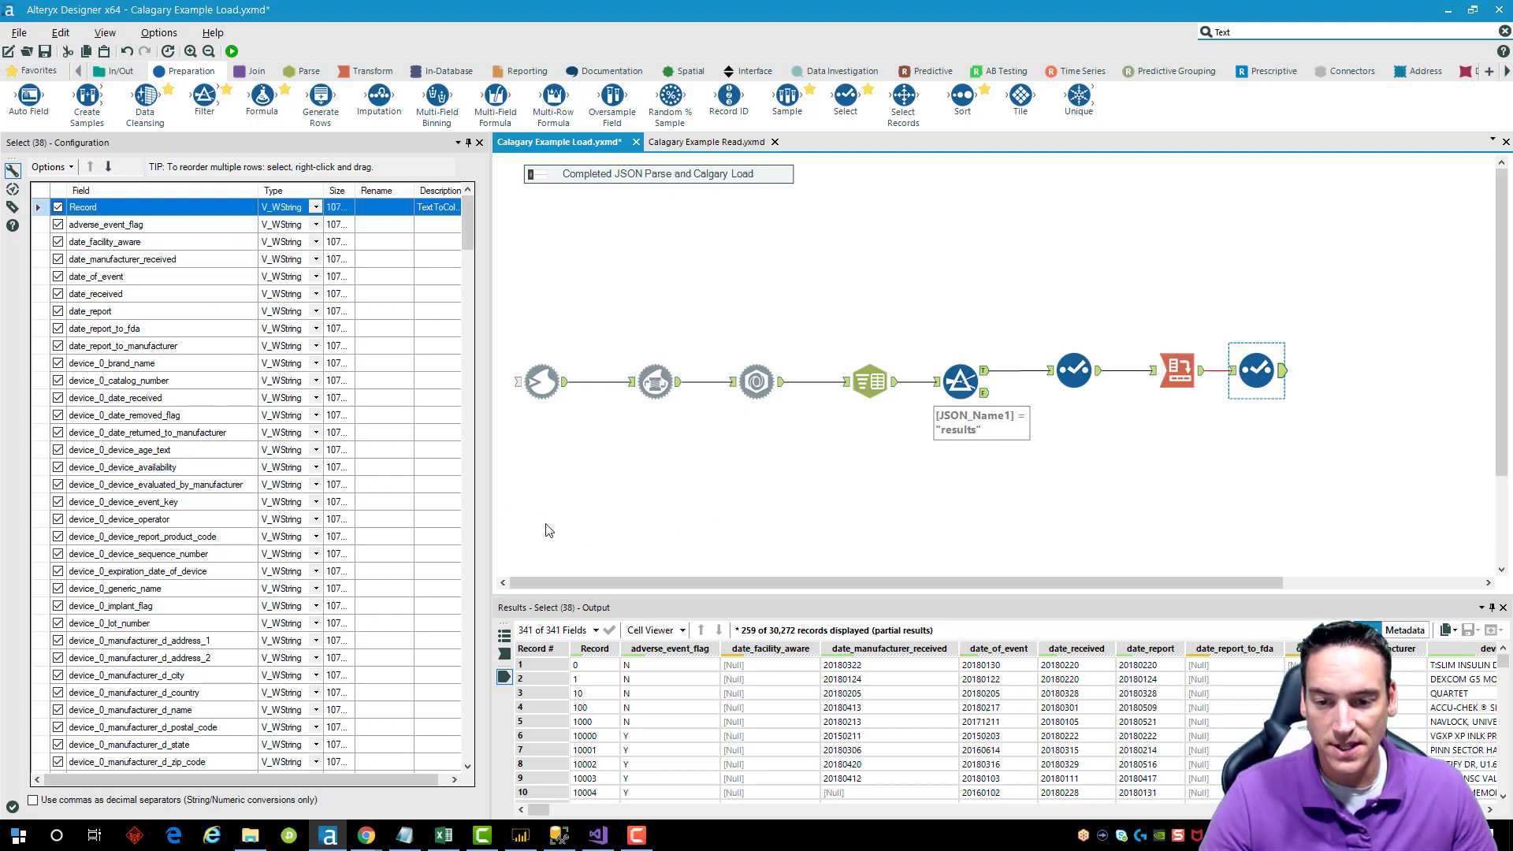
{"action": "left_click", "coordinate": [601, 667]}
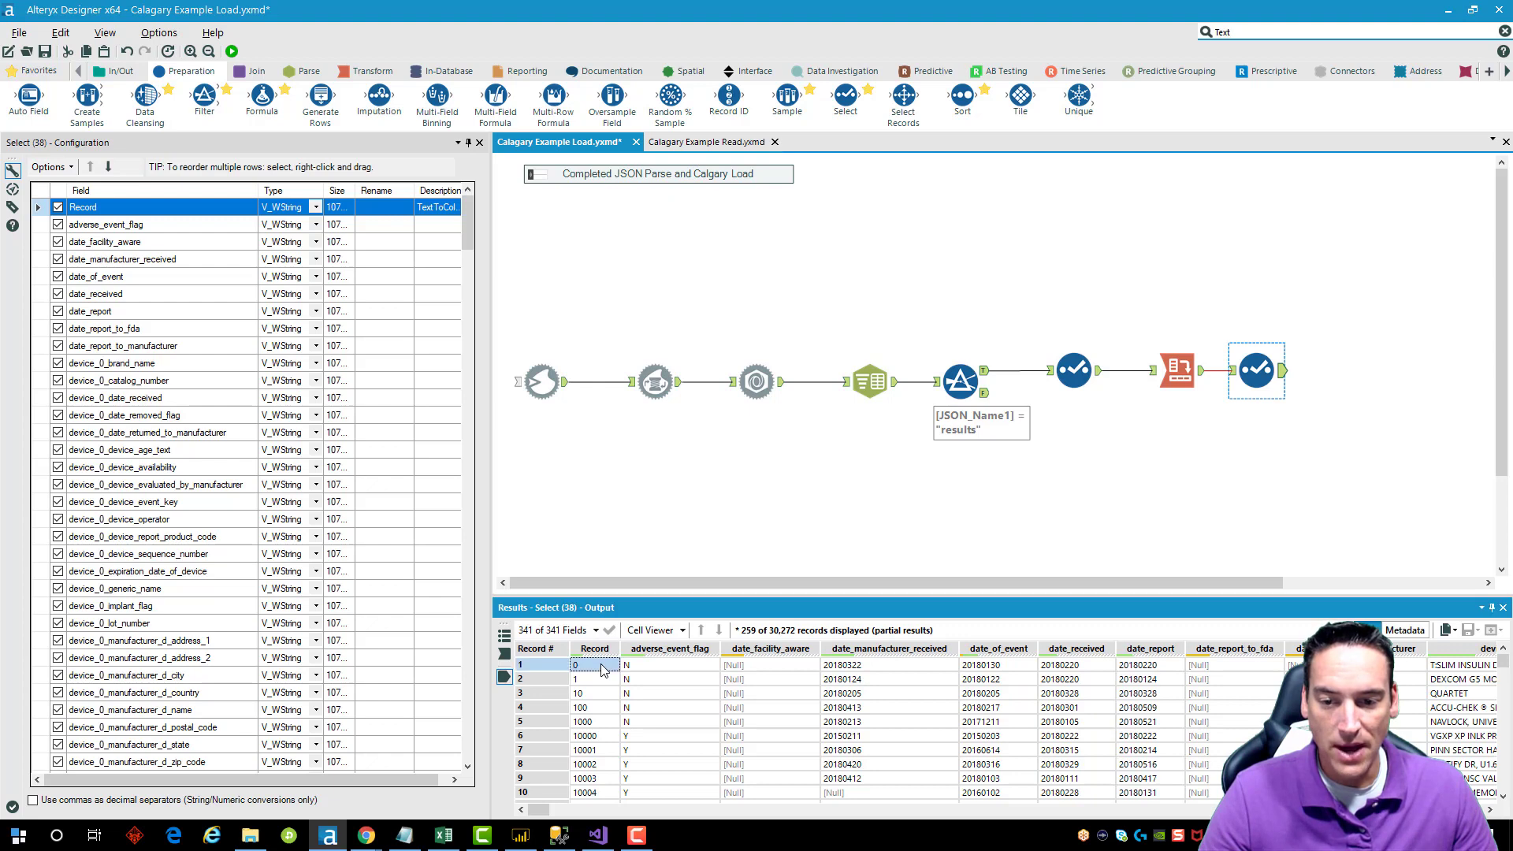
{"action": "left_click", "coordinate": [604, 680]}
{"action": "left_click", "coordinate": [602, 667]}
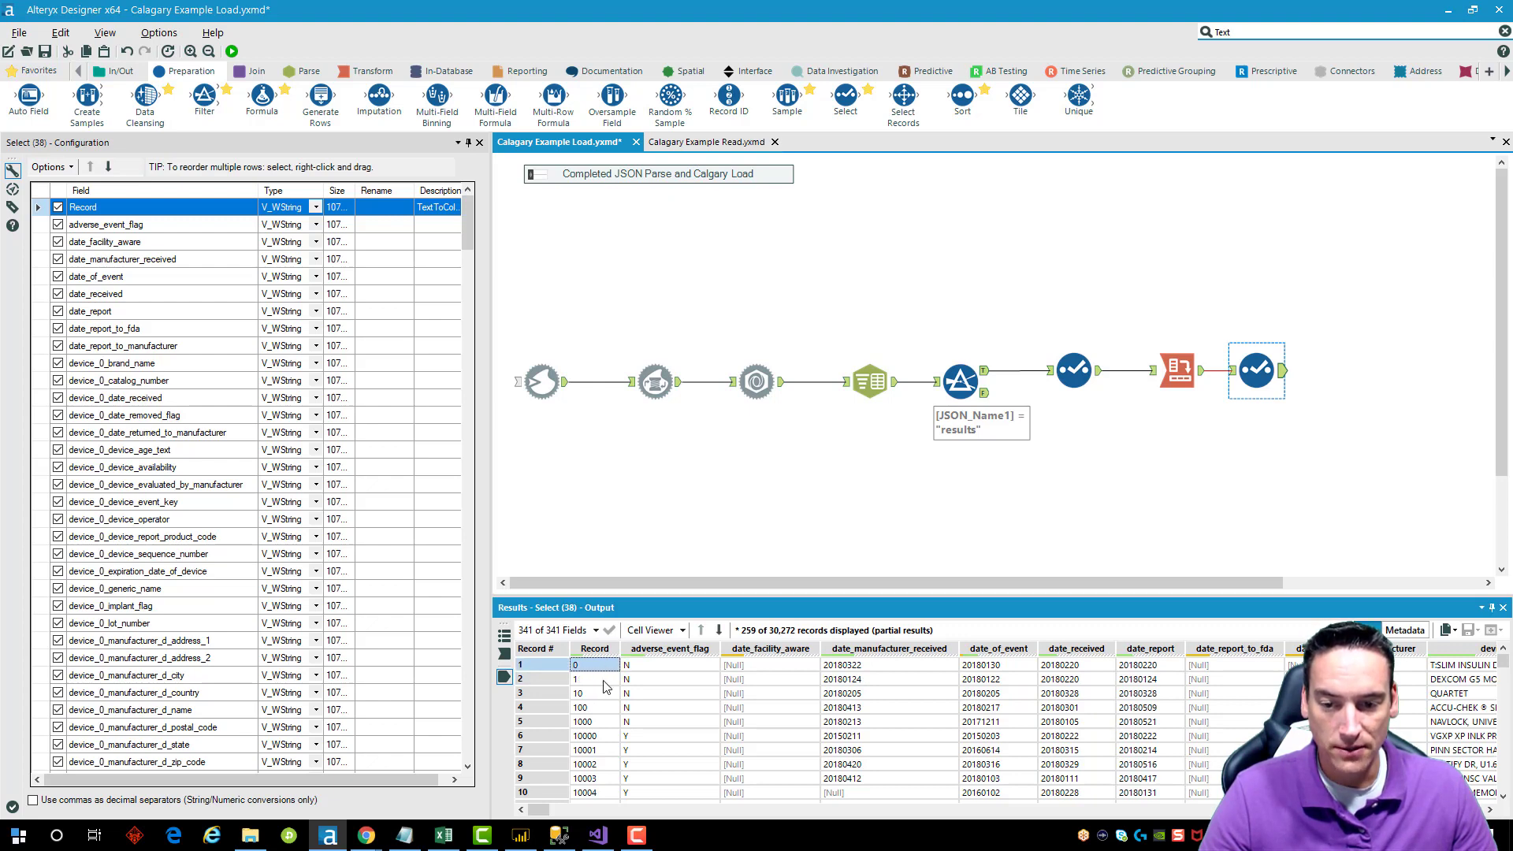
{"action": "left_click", "coordinate": [604, 675]}
{"action": "left_click", "coordinate": [599, 665]}
{"action": "left_click", "coordinate": [602, 679]}
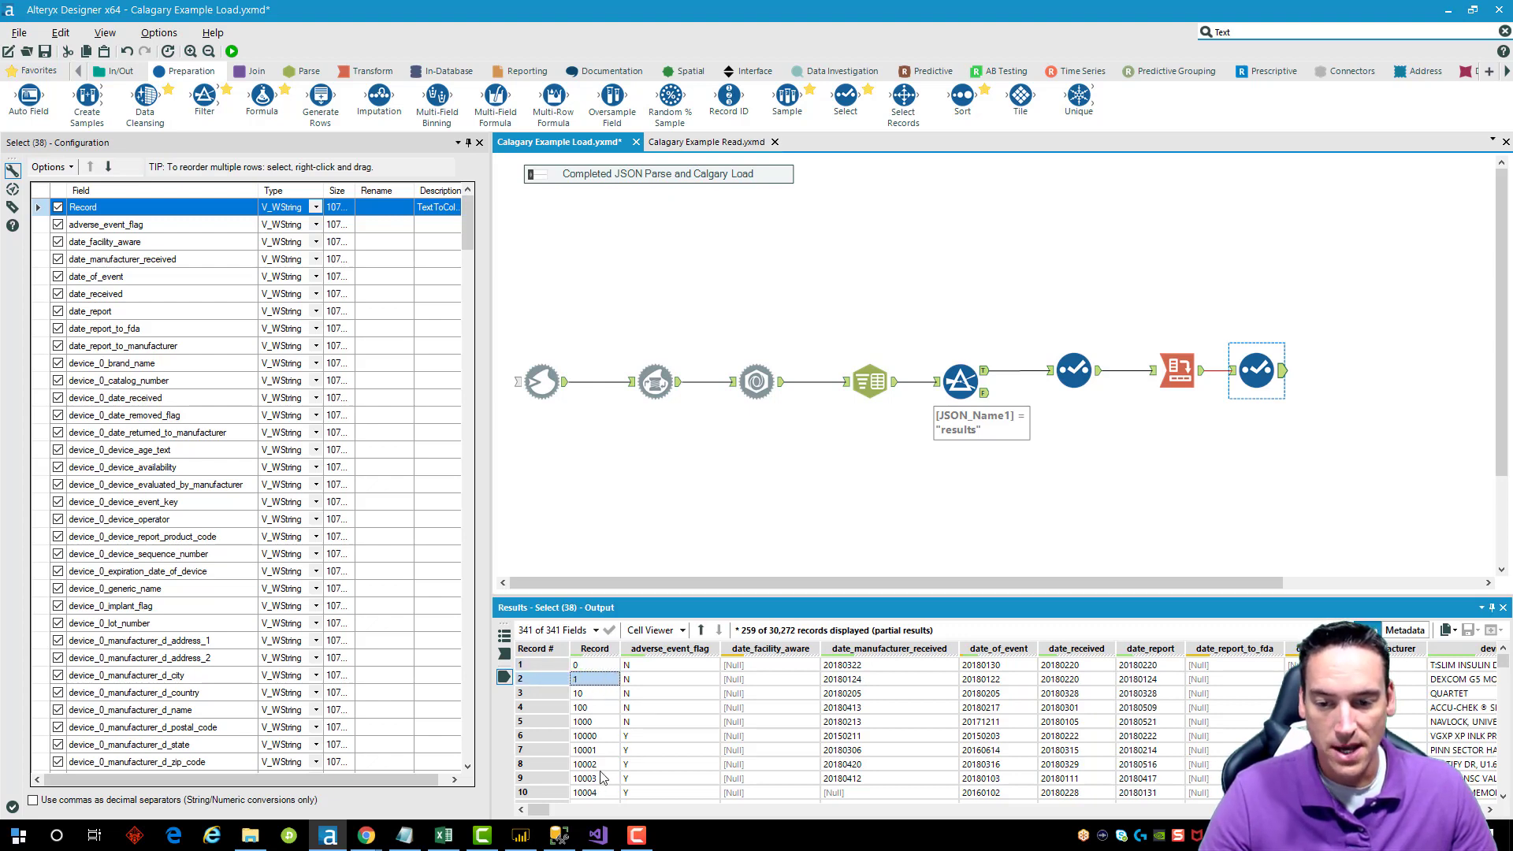
- Look across the device_0 and device_1 columns in the cross-tabbed output records
{"action": "mouse_move", "coordinate": [549, 812]}
{"action": "left_mouse_down"}
{"action": "mouse_move", "coordinate": [635, 815]}
{"action": "mouse_move", "coordinate": [538, 811]}
{"action": "left_mouse_up"}
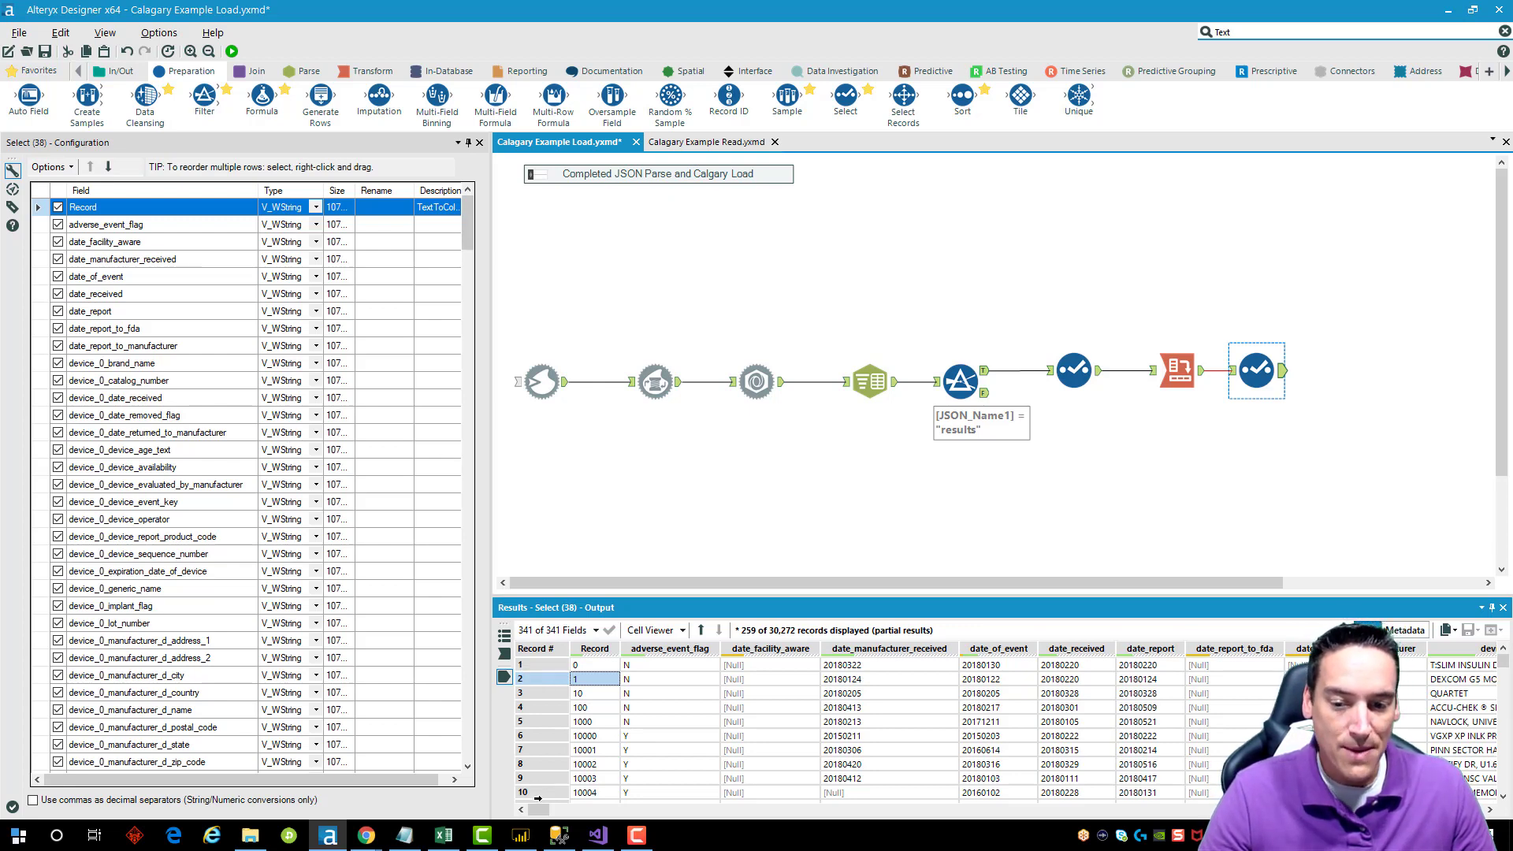
{"action": "left_click_drag", "start_coordinate": [538, 810], "coordinate": [605, 814]}
{"action": "left_click", "coordinate": [635, 669]}
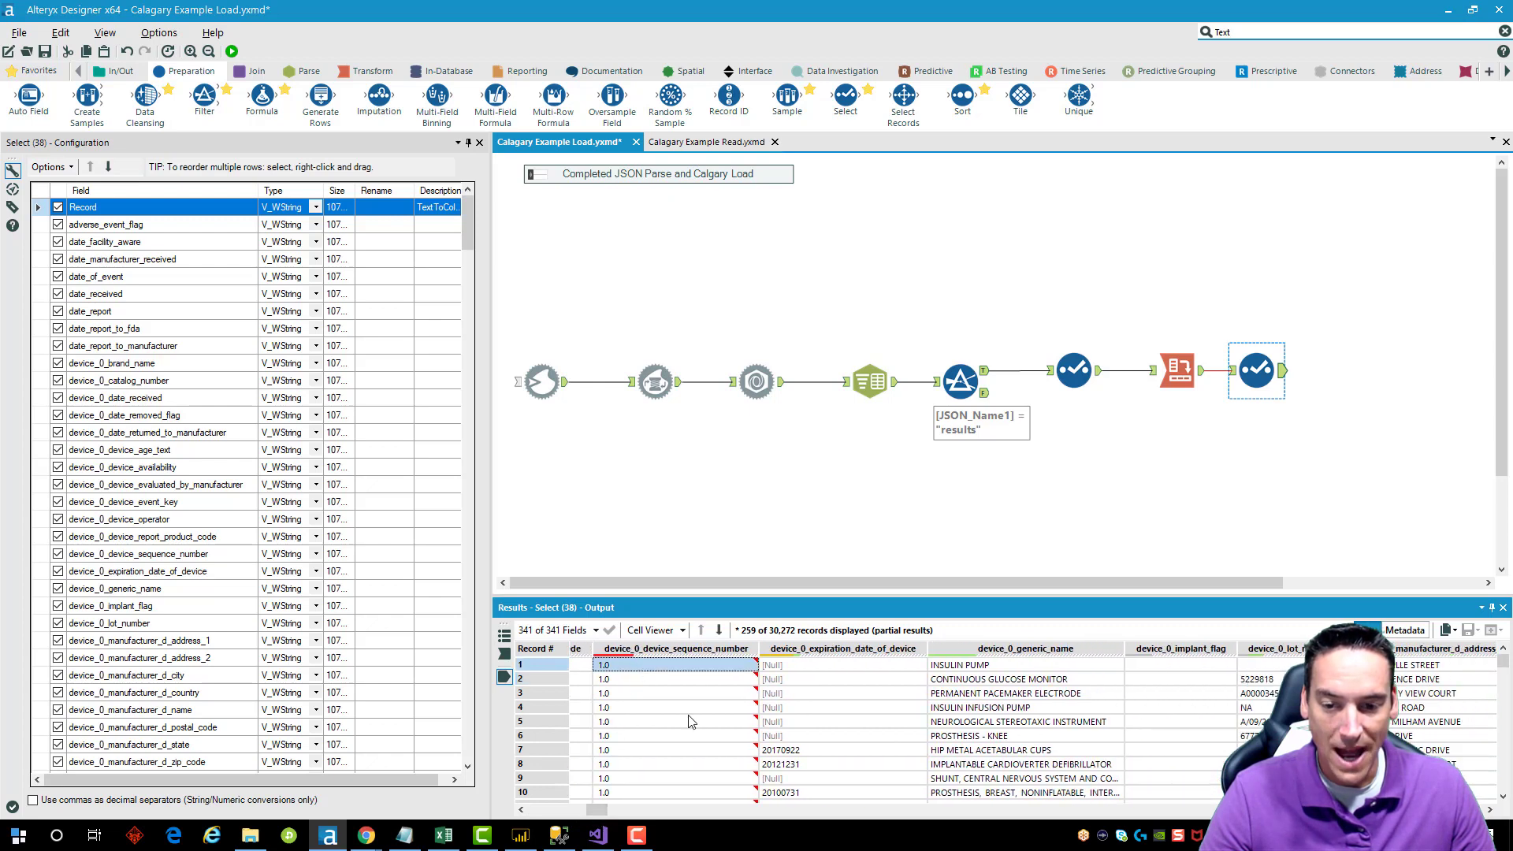
{"action": "left_click_drag", "start_coordinate": [600, 812], "coordinate": [699, 814]}
{"action": "left_click", "coordinate": [687, 764]}
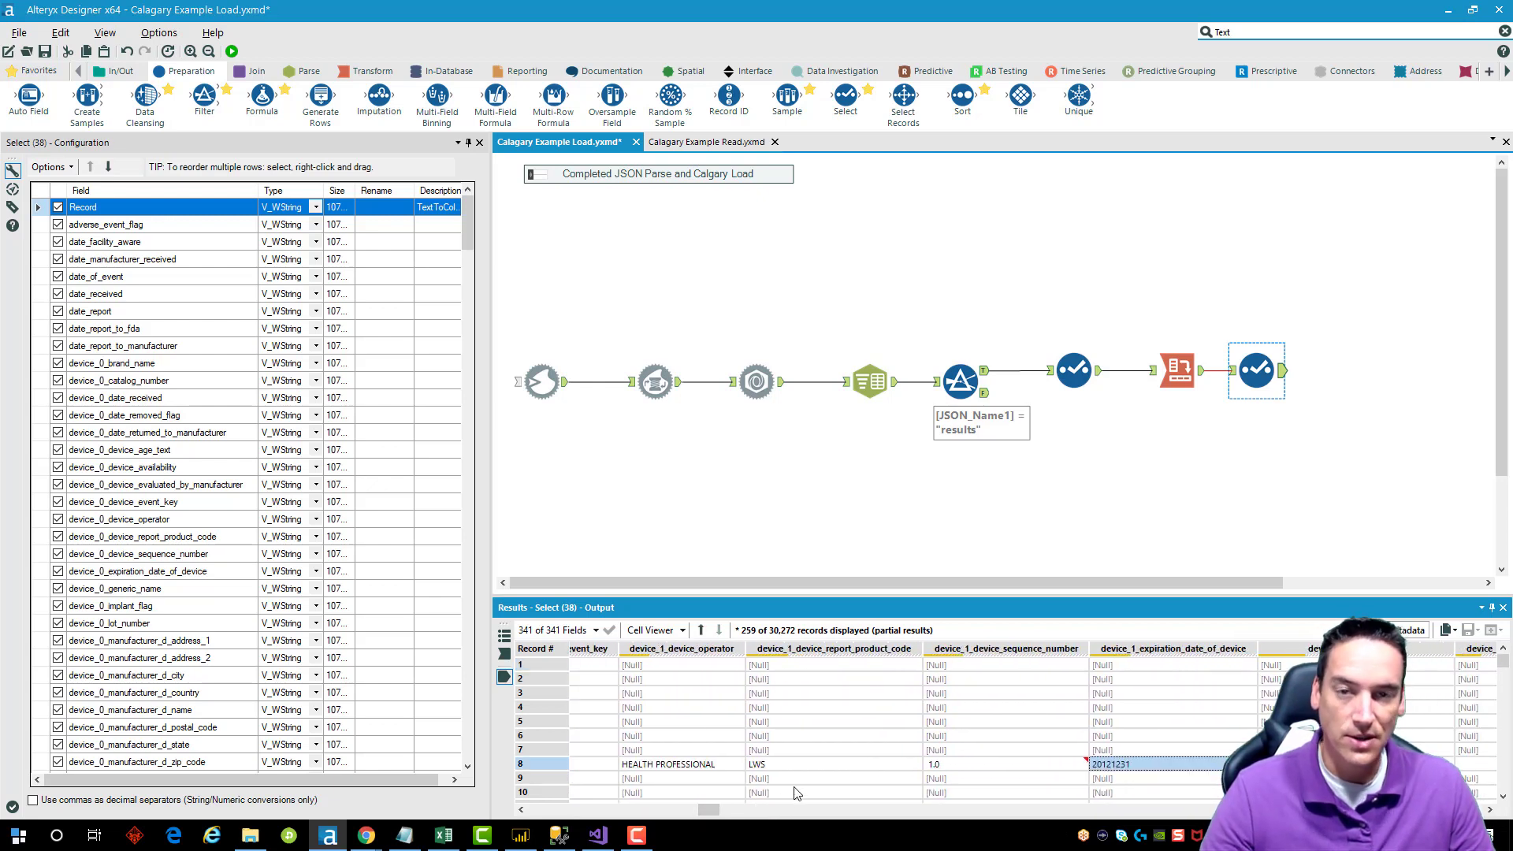